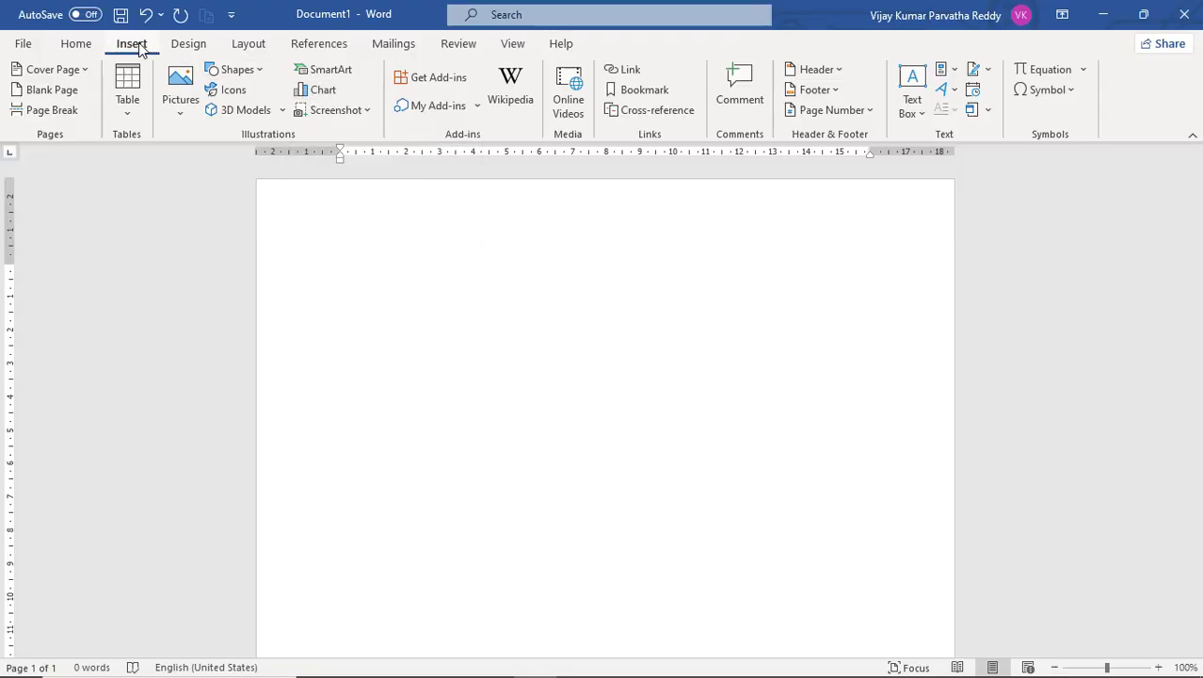
Open the Insert Chart dialog and browse through each chart category from Column down to Funnel.
left_click(322, 92)
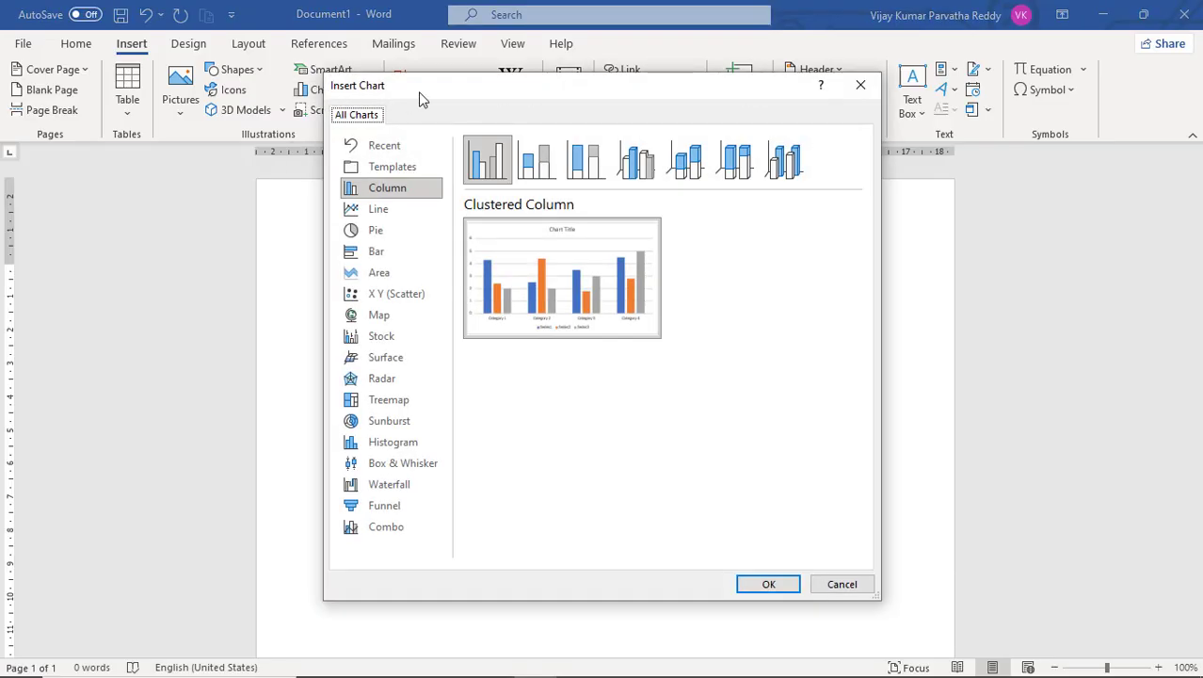
left_click_drag(423, 97, 538, 107)
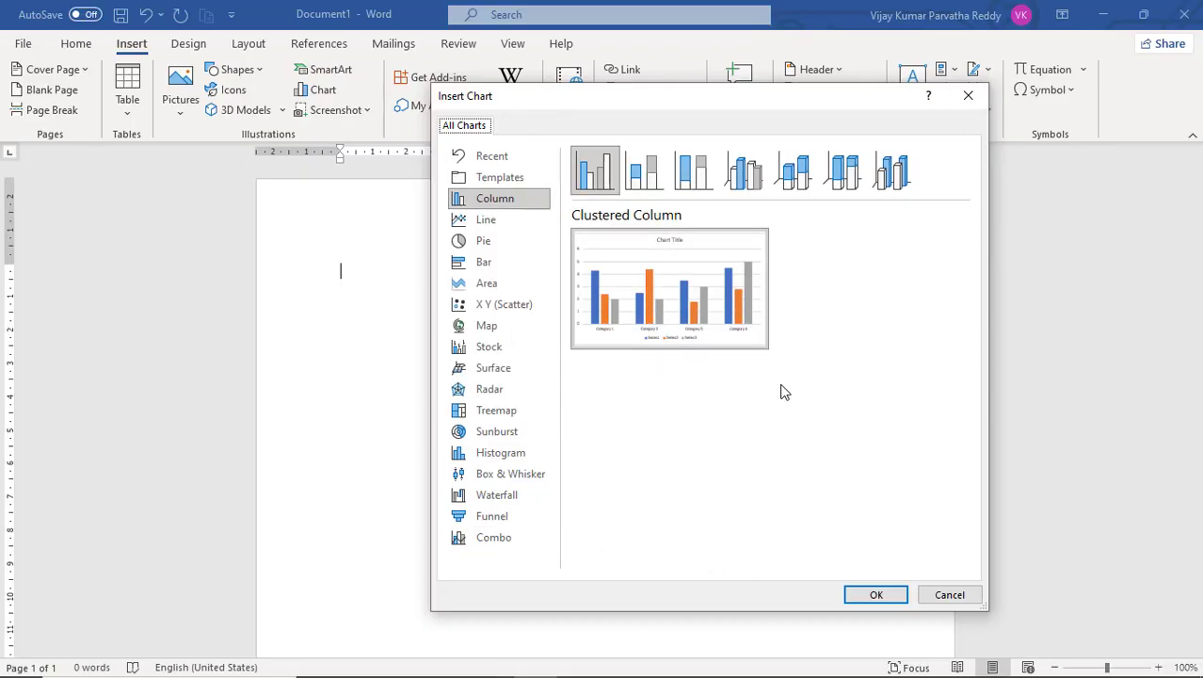
left_click(497, 229)
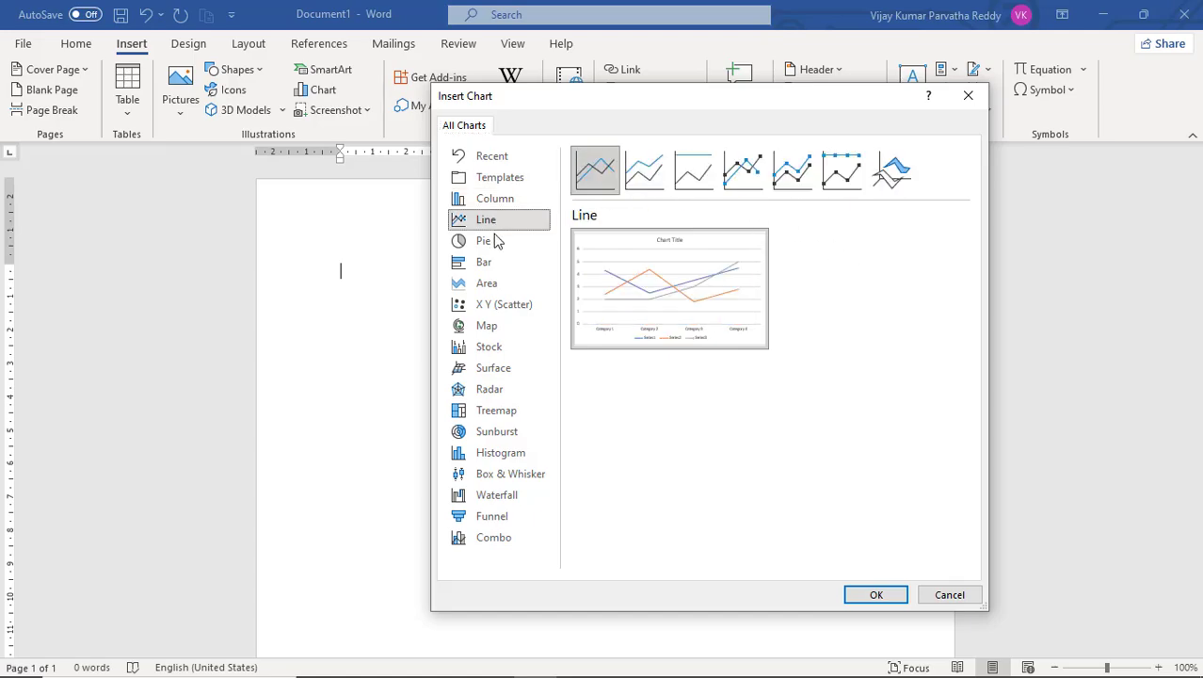
left_click(497, 246)
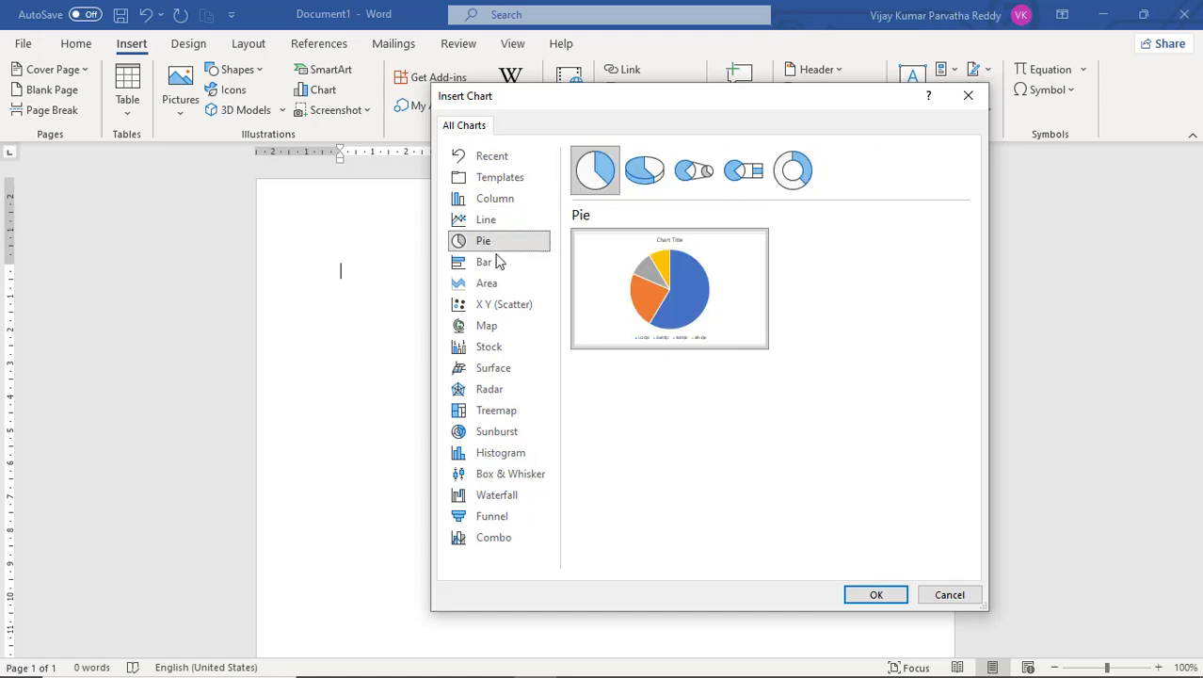
left_click(503, 202)
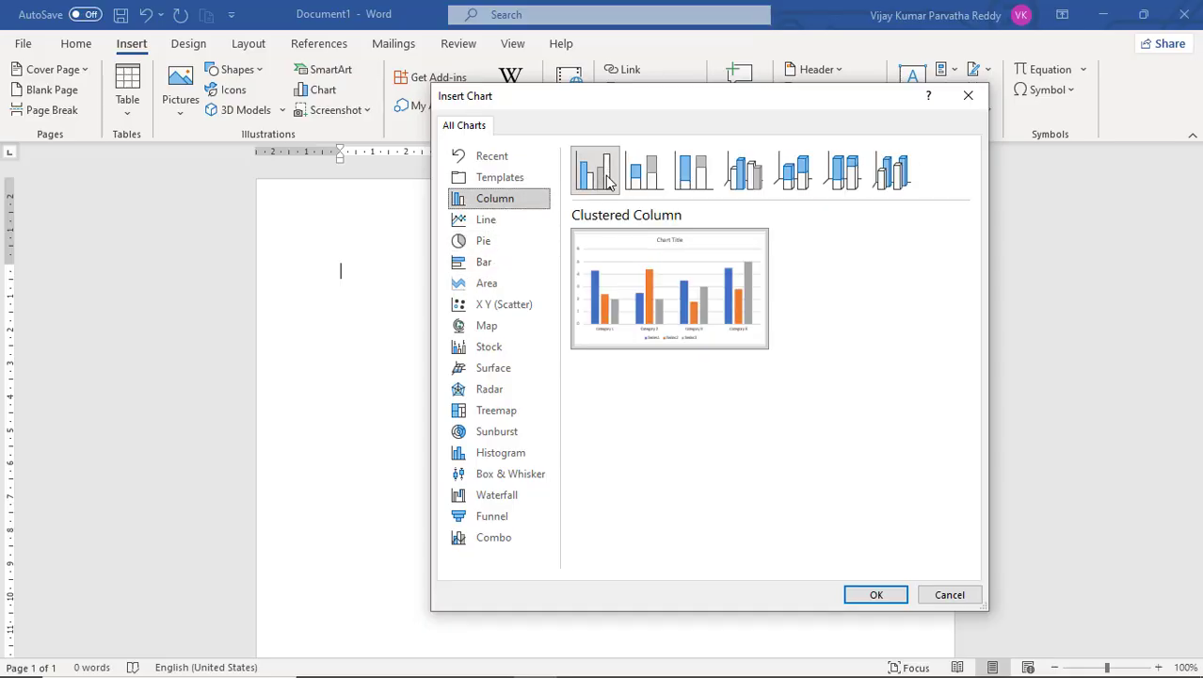
left_click(510, 226)
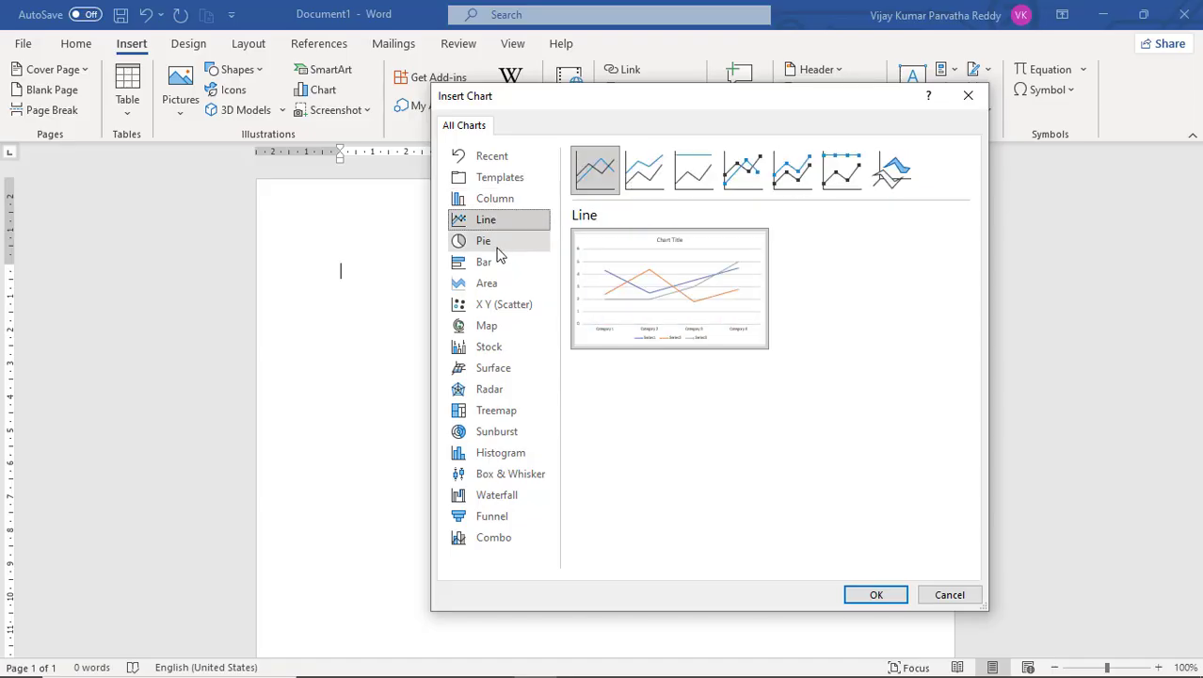
left_click(499, 248)
left_click(497, 264)
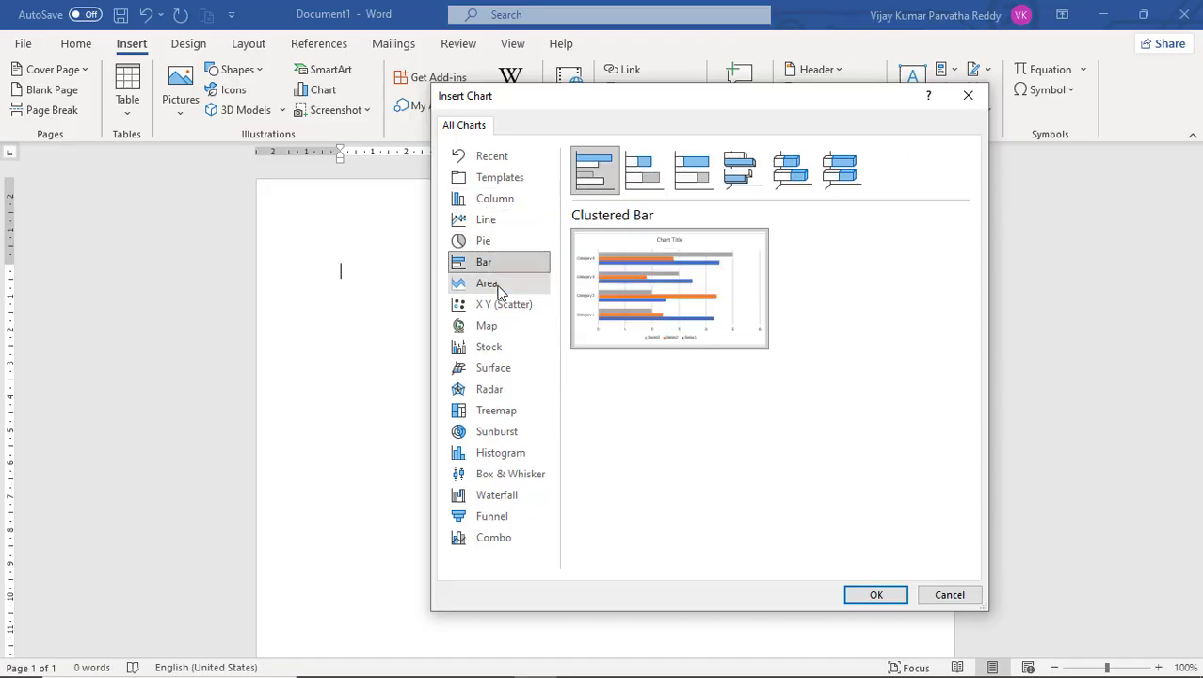
left_click(499, 283)
left_click(503, 305)
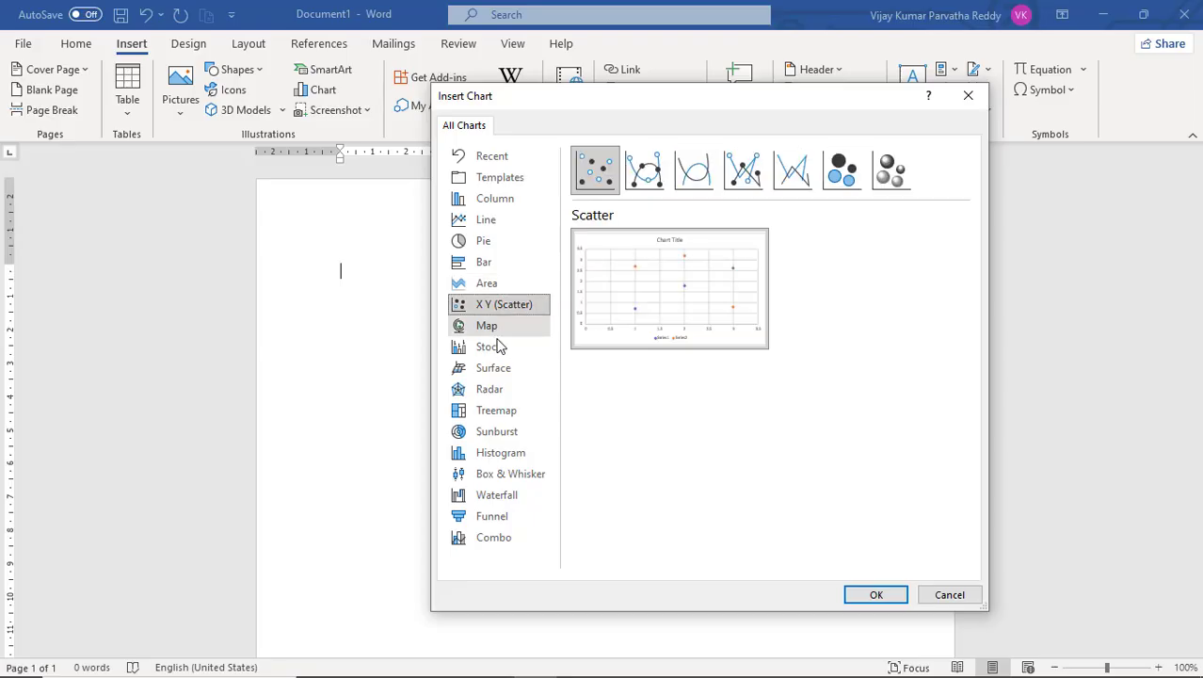
left_click(499, 347)
left_click(495, 325)
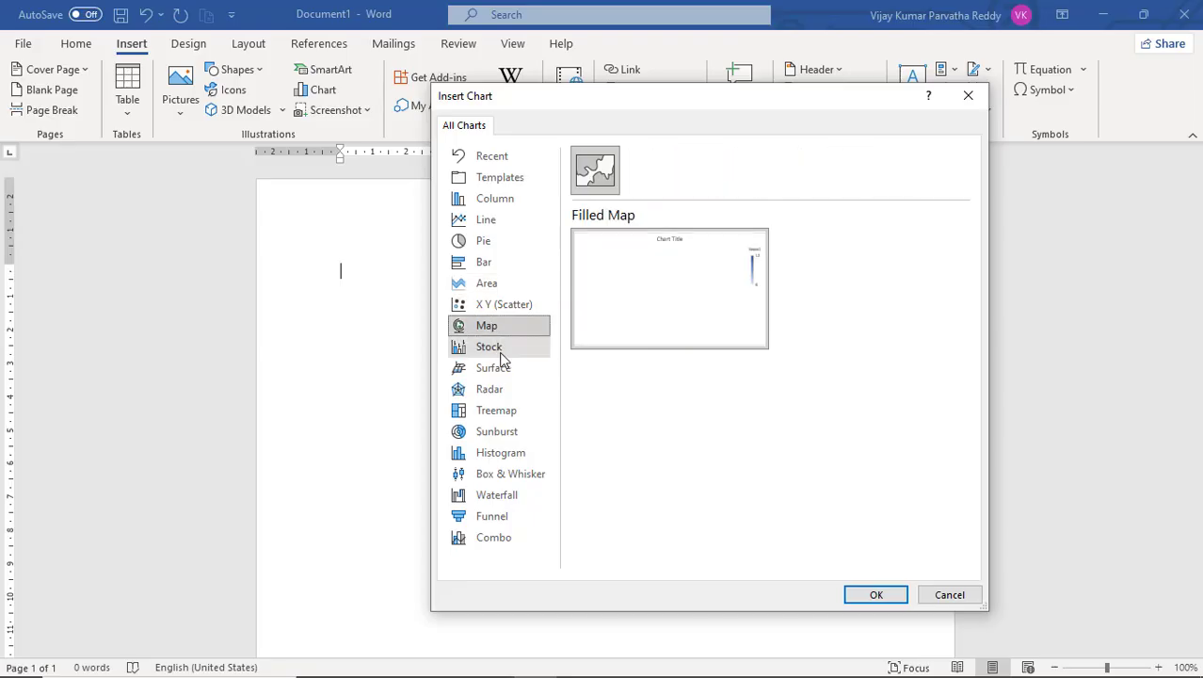
left_click(497, 389)
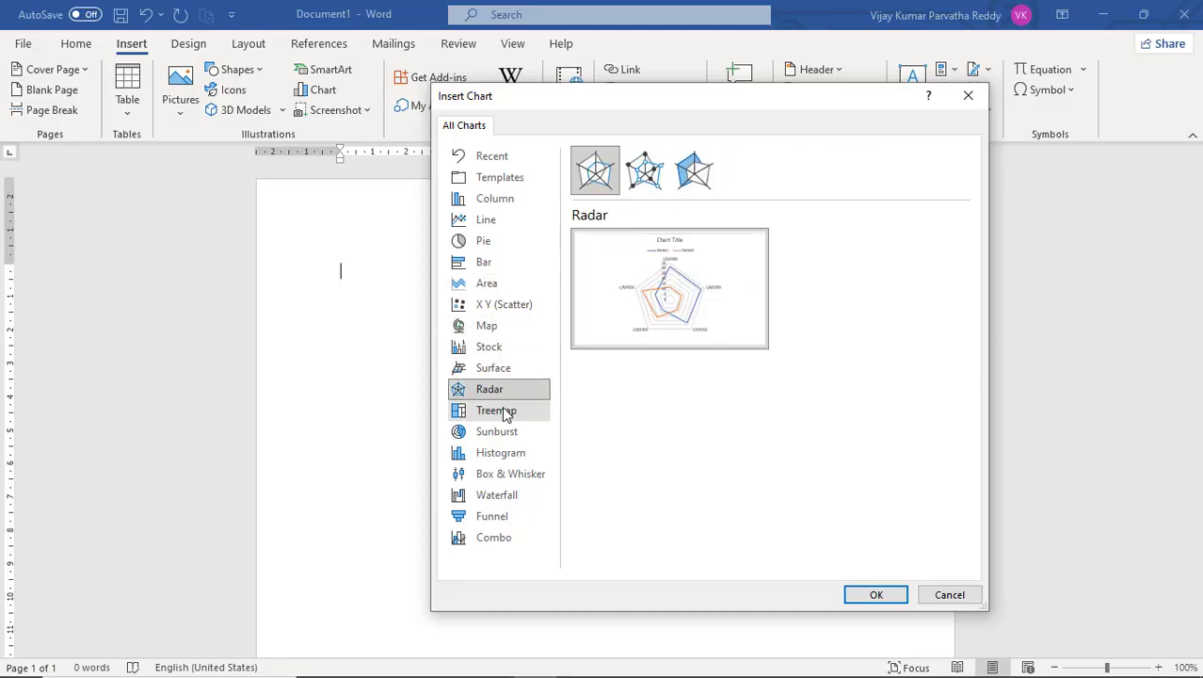
left_click(506, 414)
left_click(508, 432)
left_click(510, 454)
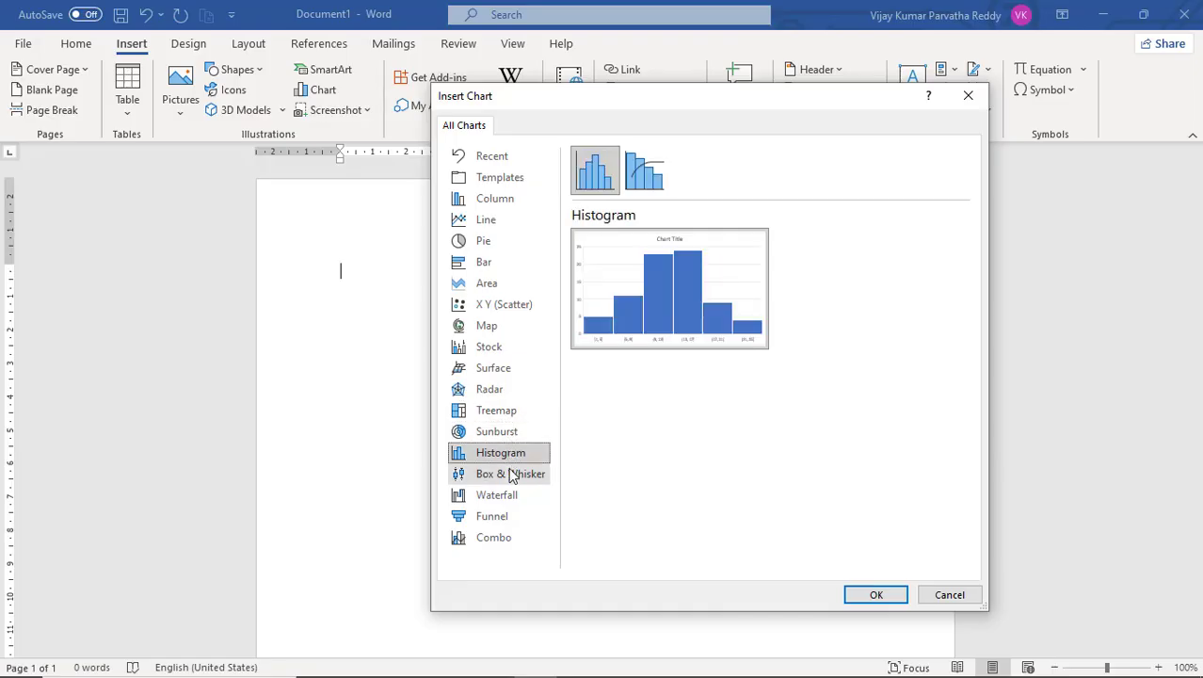
left_click(510, 476)
left_click(500, 494)
left_click(503, 515)
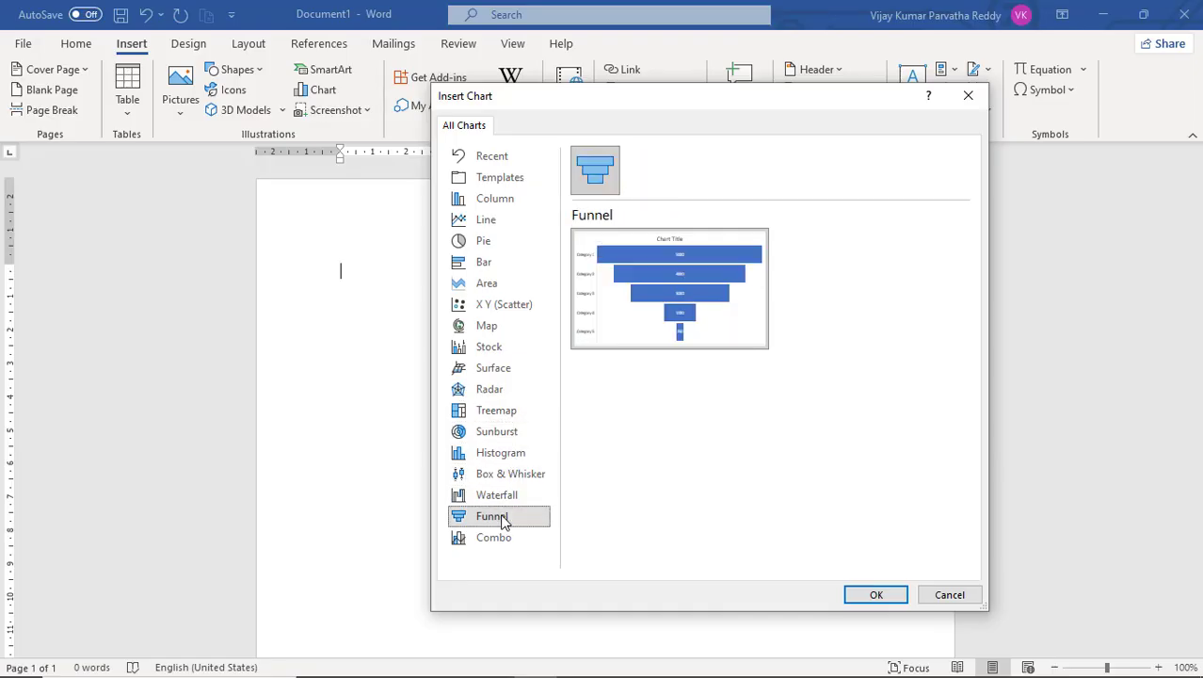
Preview the Column and Bar chart subtypes, including clustered, stacked, 100% stacked and 3-D variants.
left_click(518, 200)
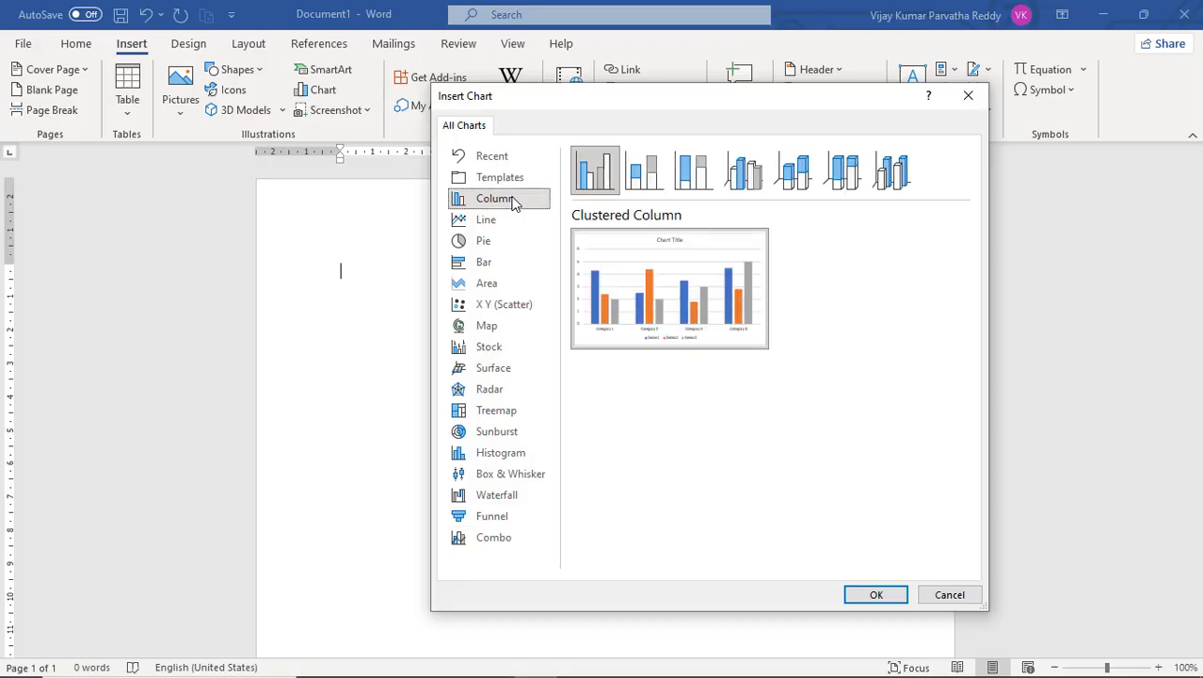
left_click(644, 184)
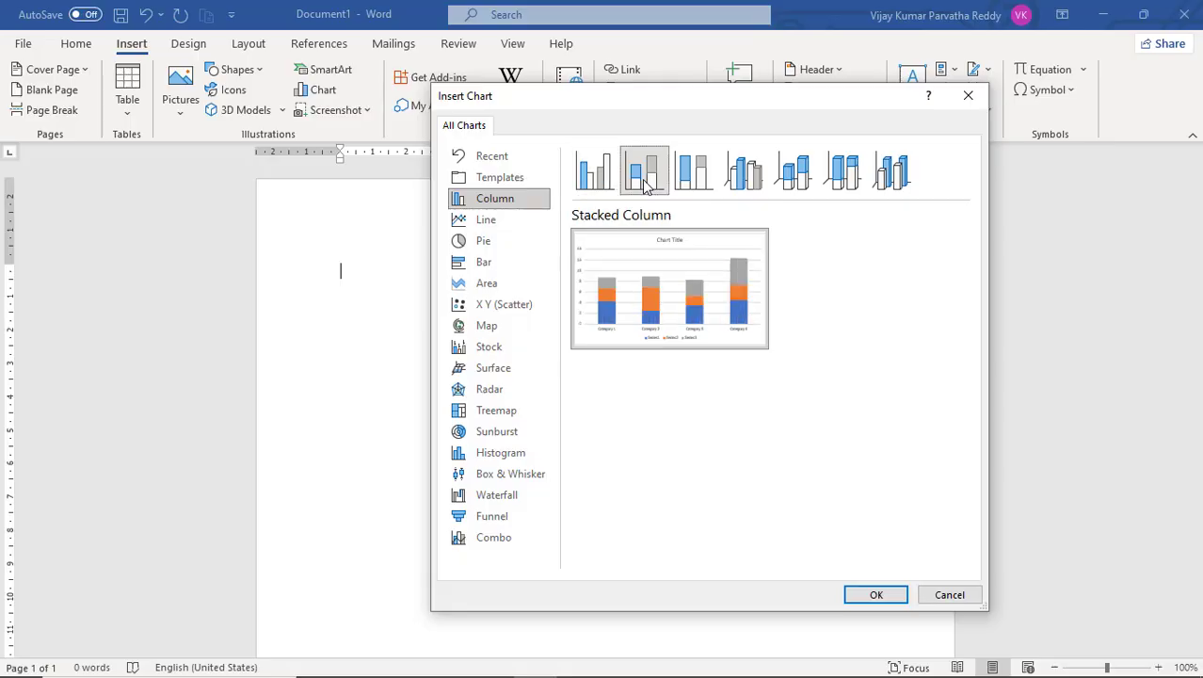
left_click(603, 191)
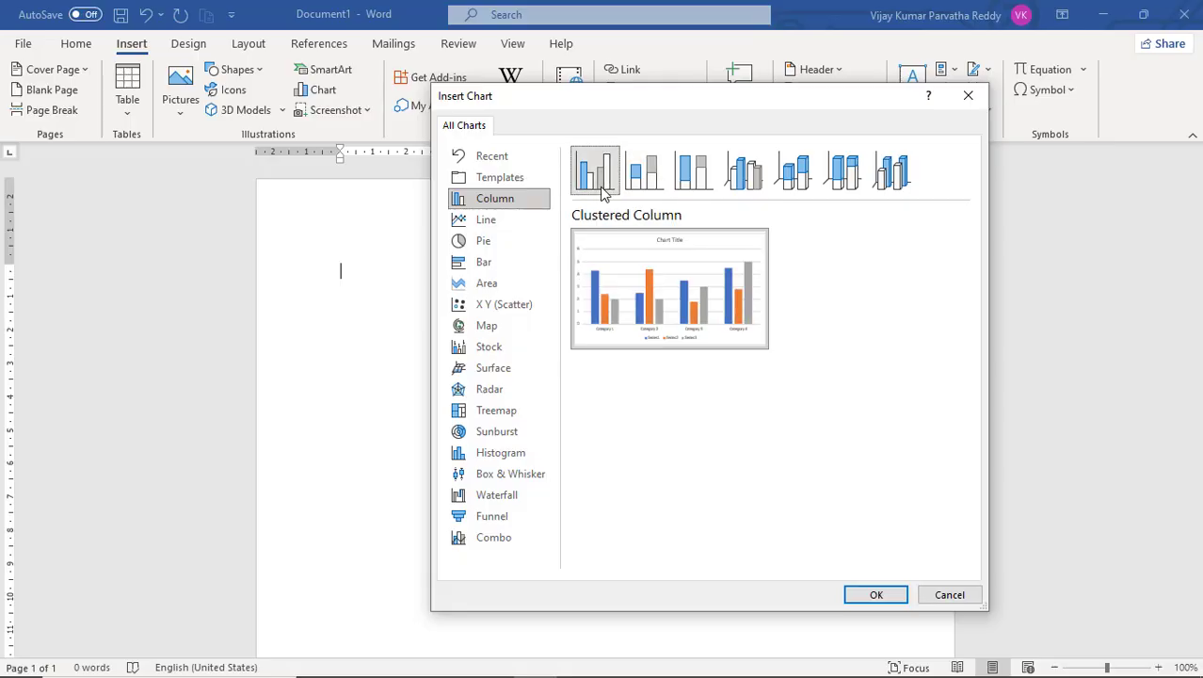
left_click(639, 185)
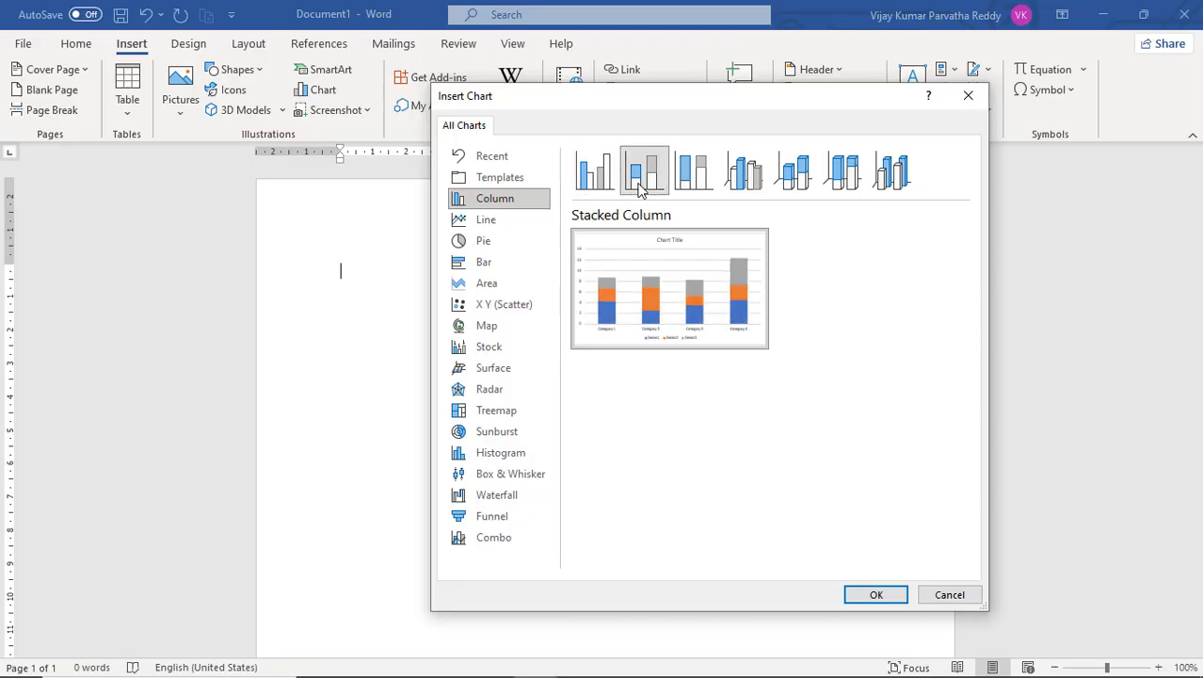
left_click(607, 188)
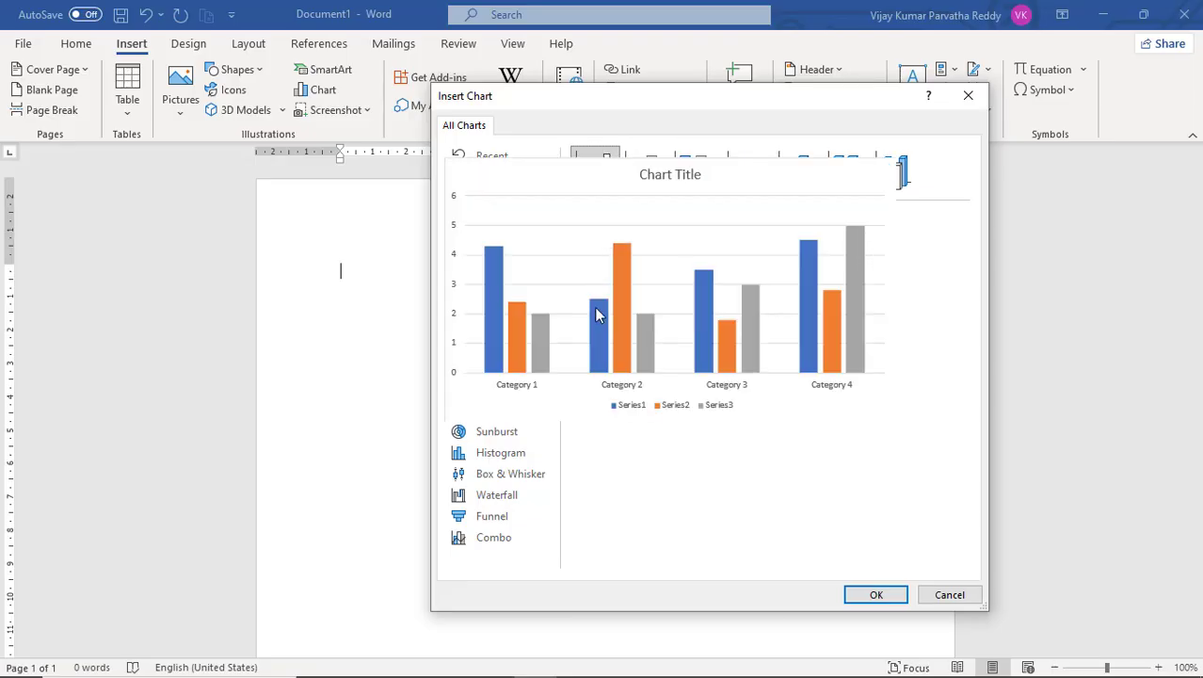
mouse_move(614, 294)
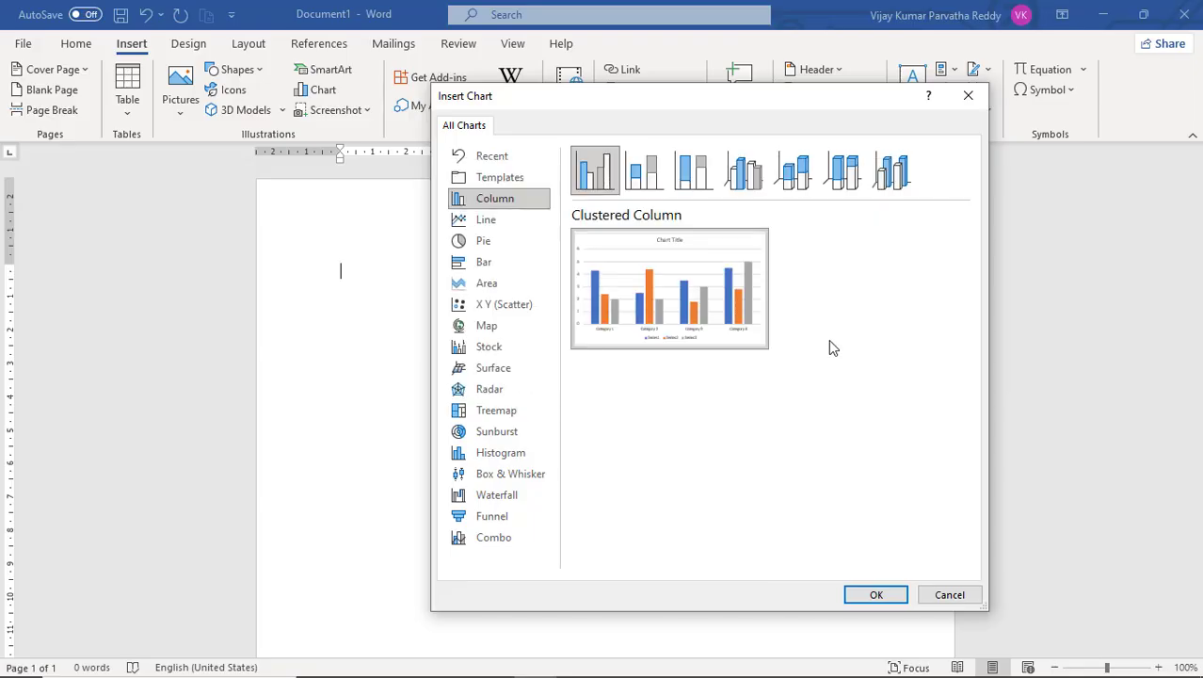
left_click(658, 182)
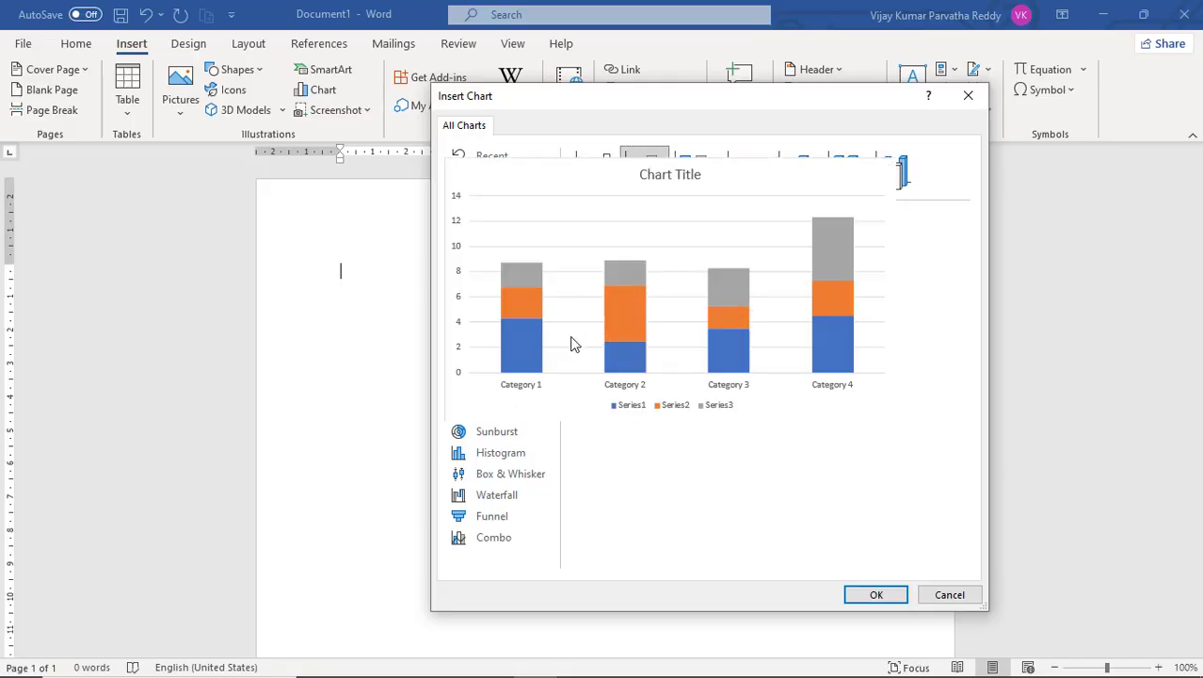
mouse_move(593, 321)
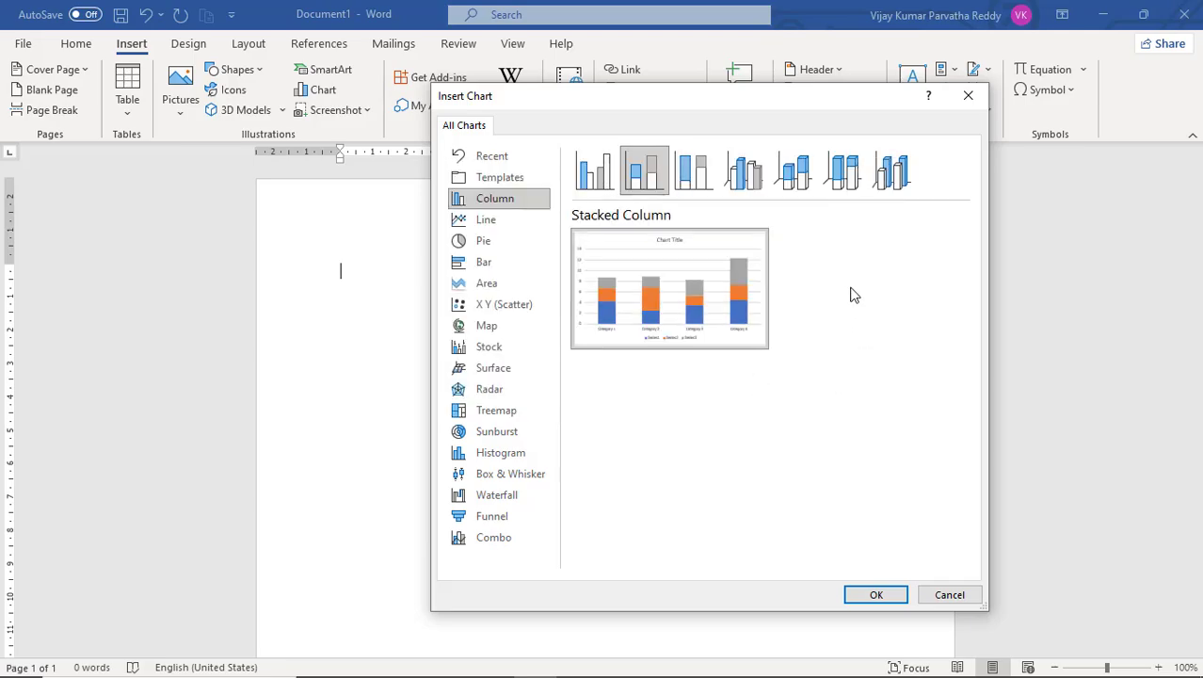
left_click(710, 180)
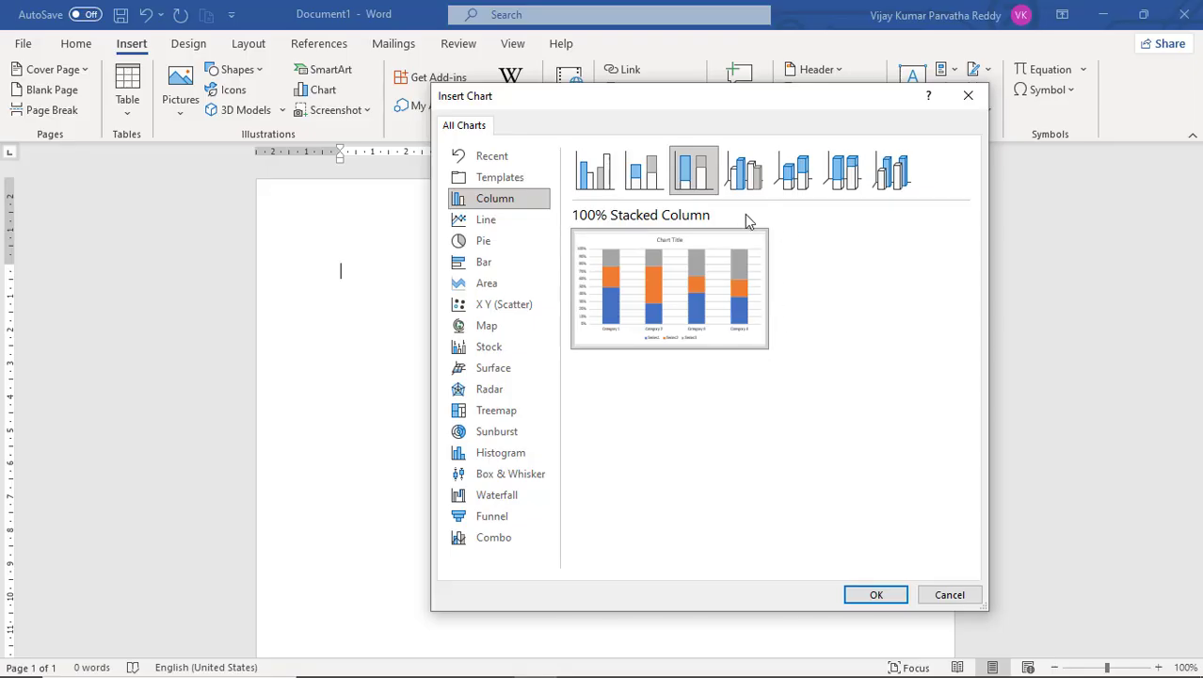
left_click(604, 179)
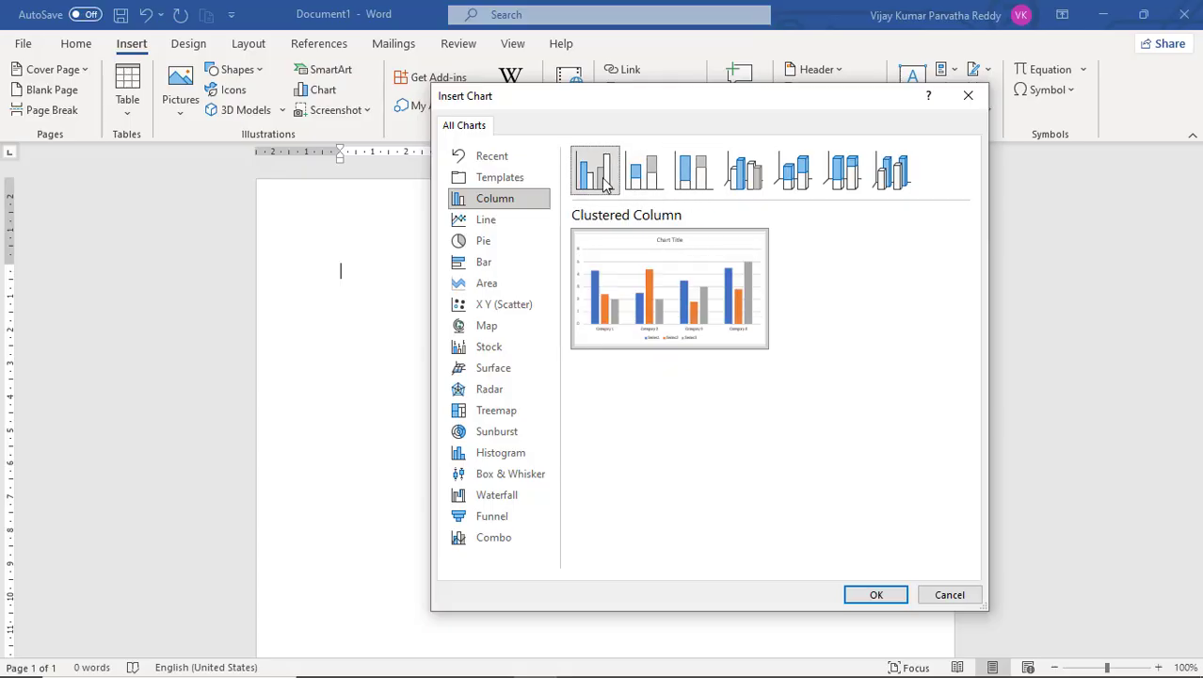
left_click(640, 179)
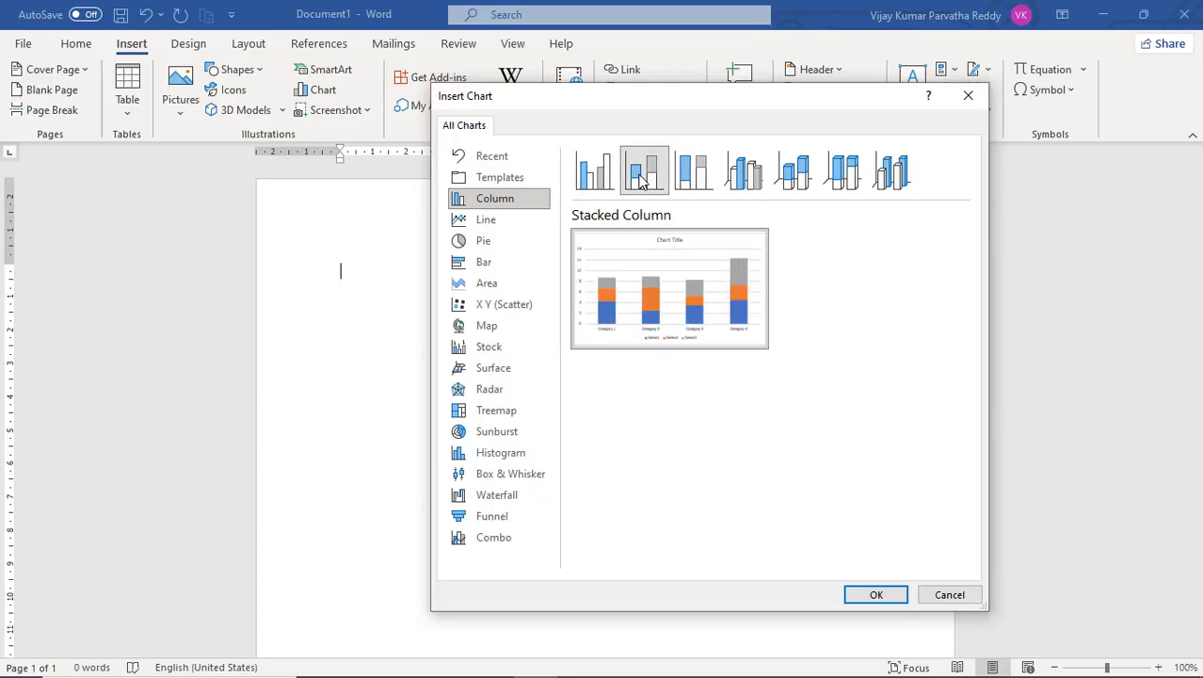
left_click(697, 179)
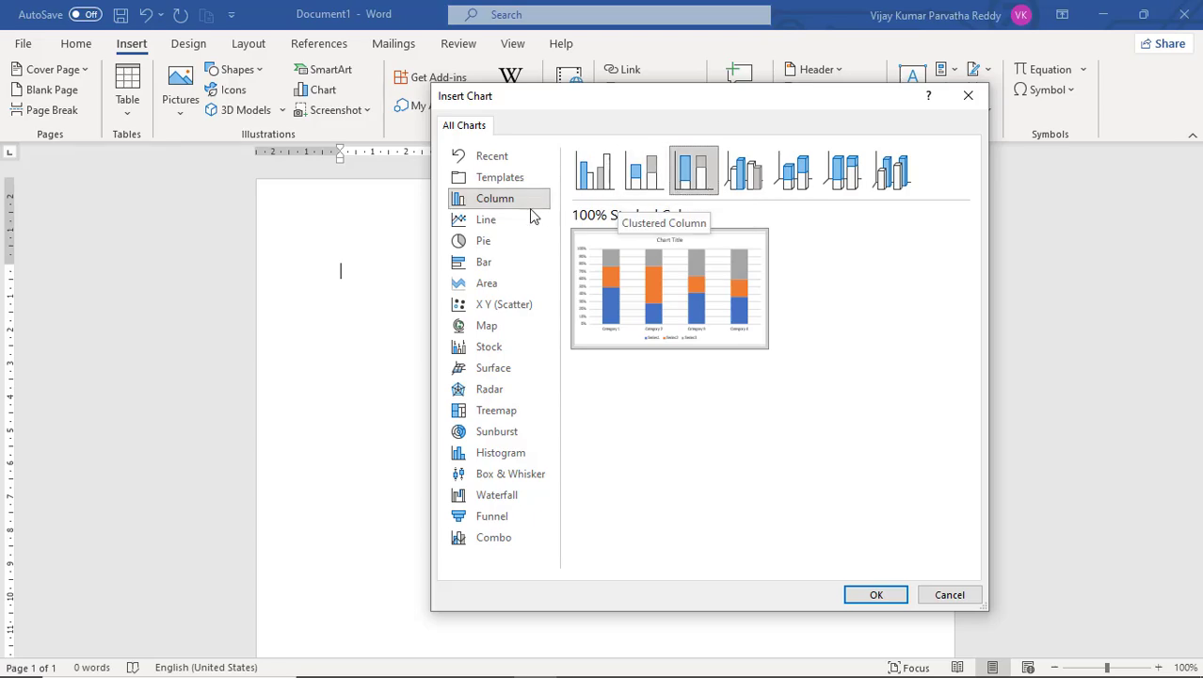
left_click(500, 263)
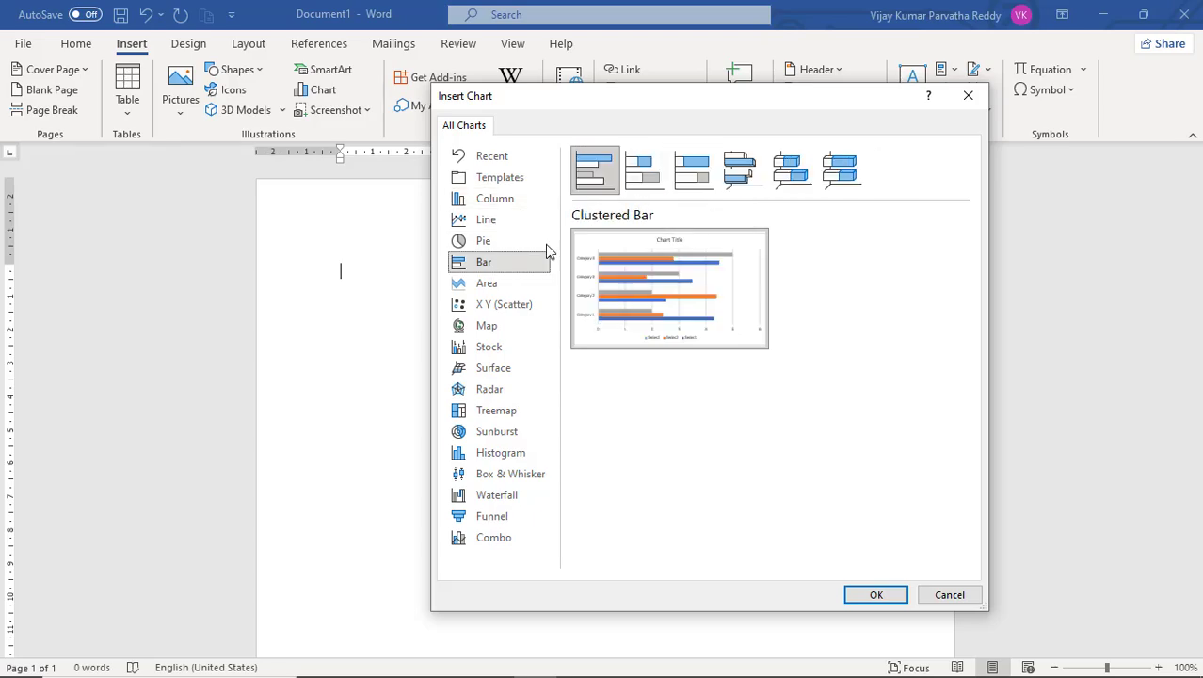
left_click(640, 179)
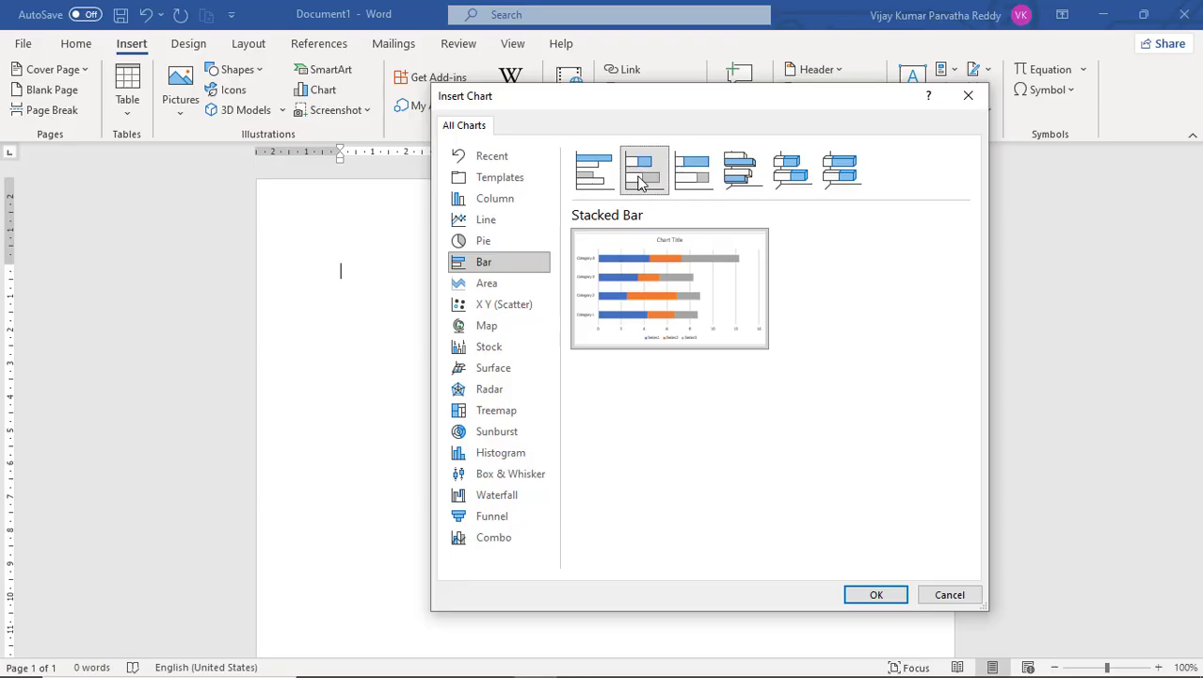
left_click(693, 182)
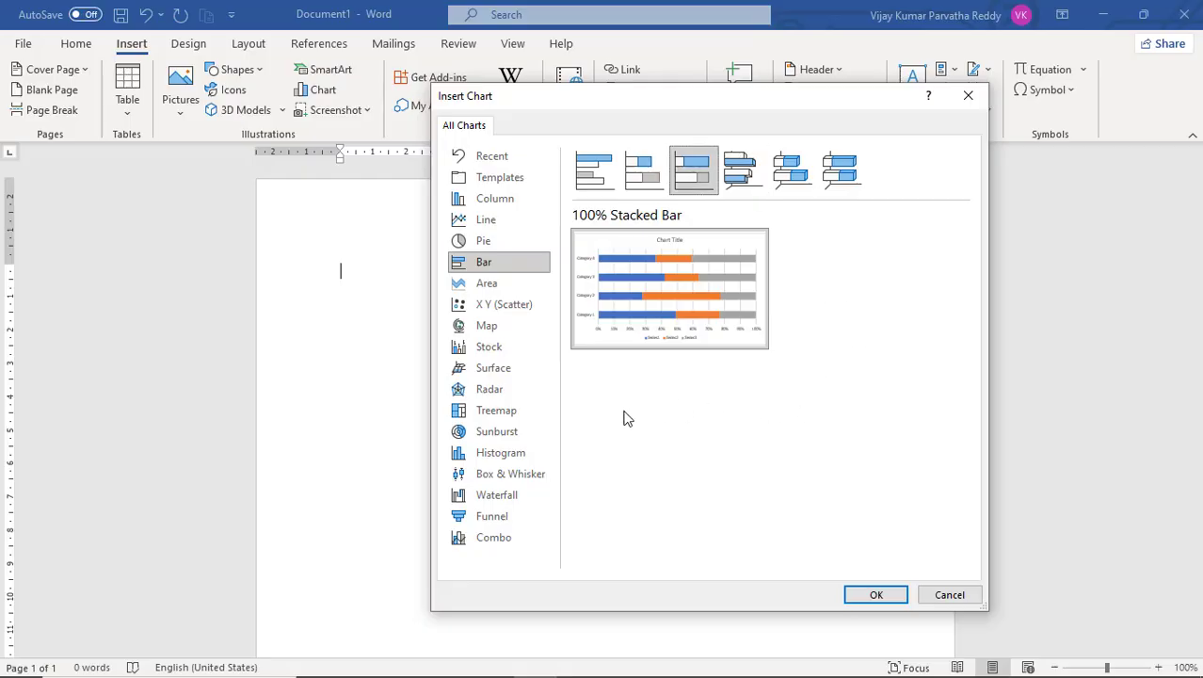
left_click(738, 189)
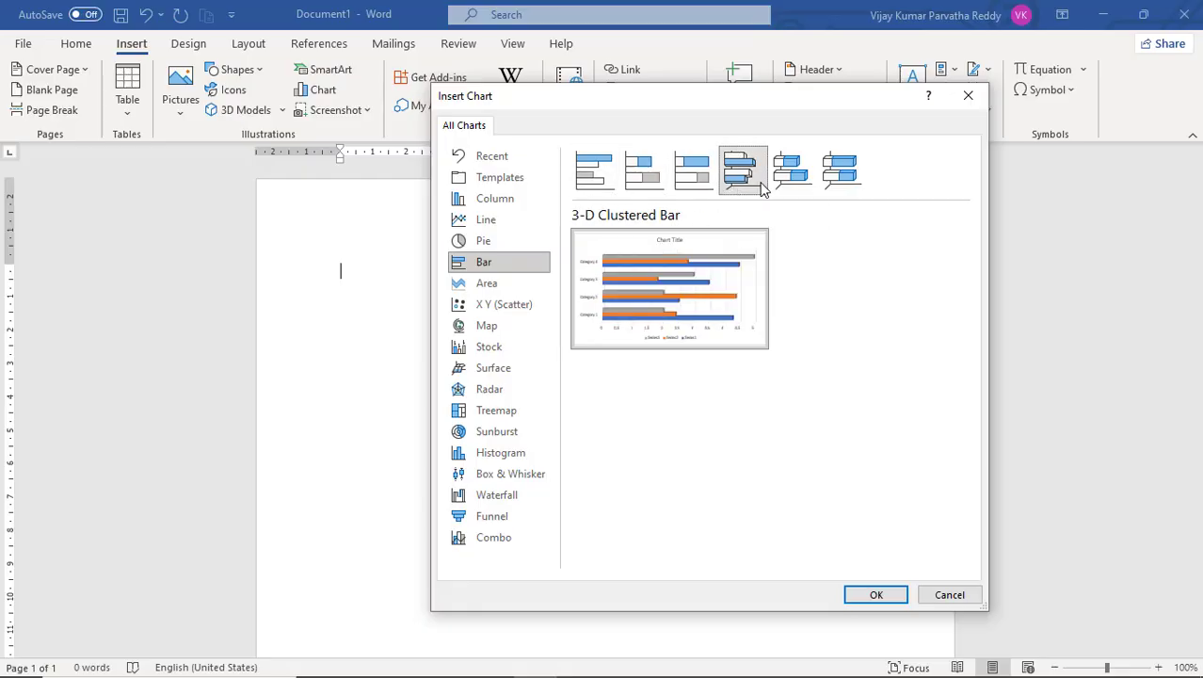
left_click(791, 189)
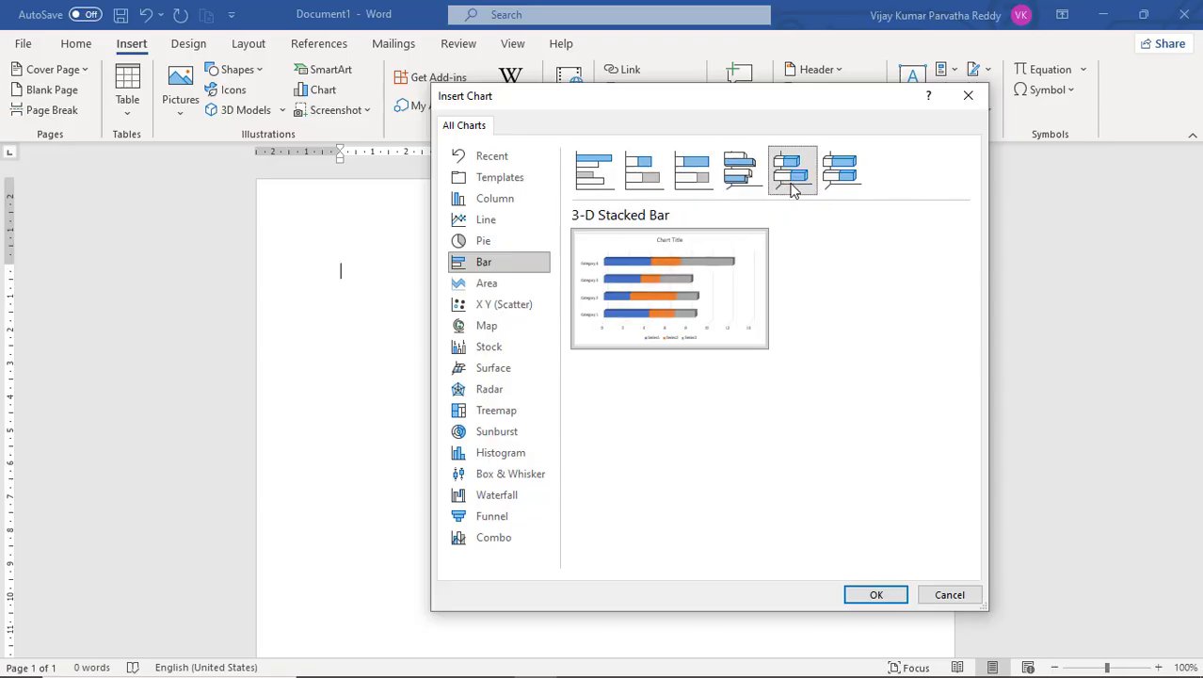
left_click(846, 184)
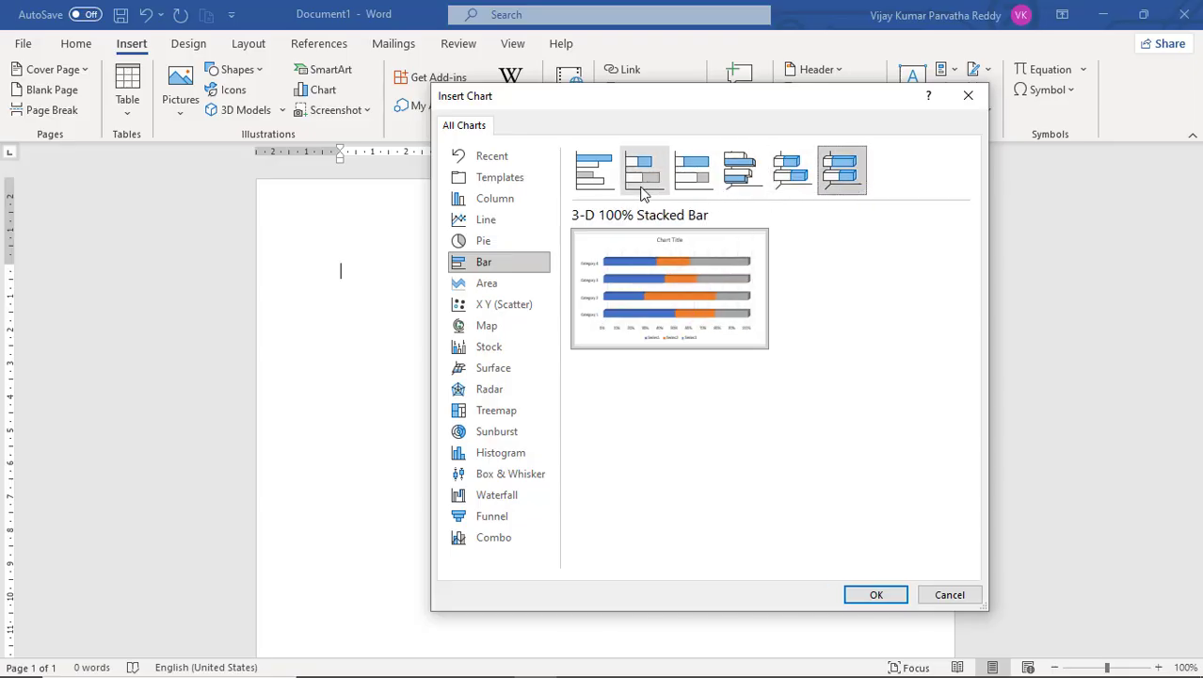
Insert a Clustered Column chart into the document.
left_click(513, 201)
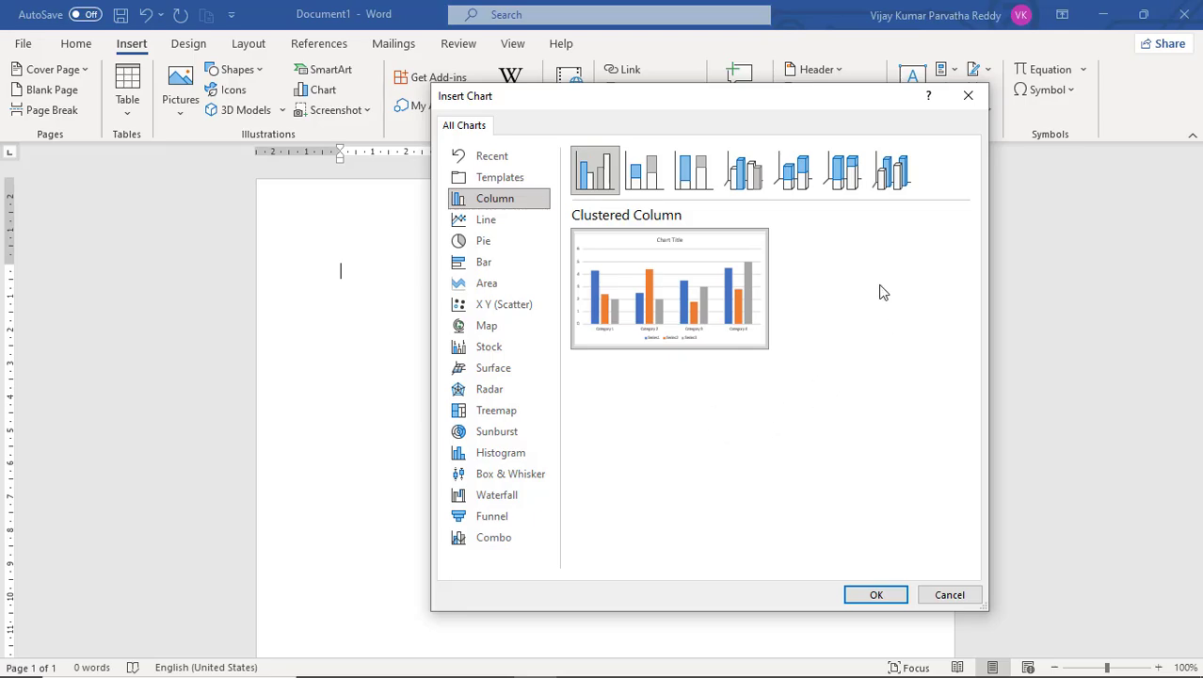
mouse_move(613, 271)
left_click(872, 596)
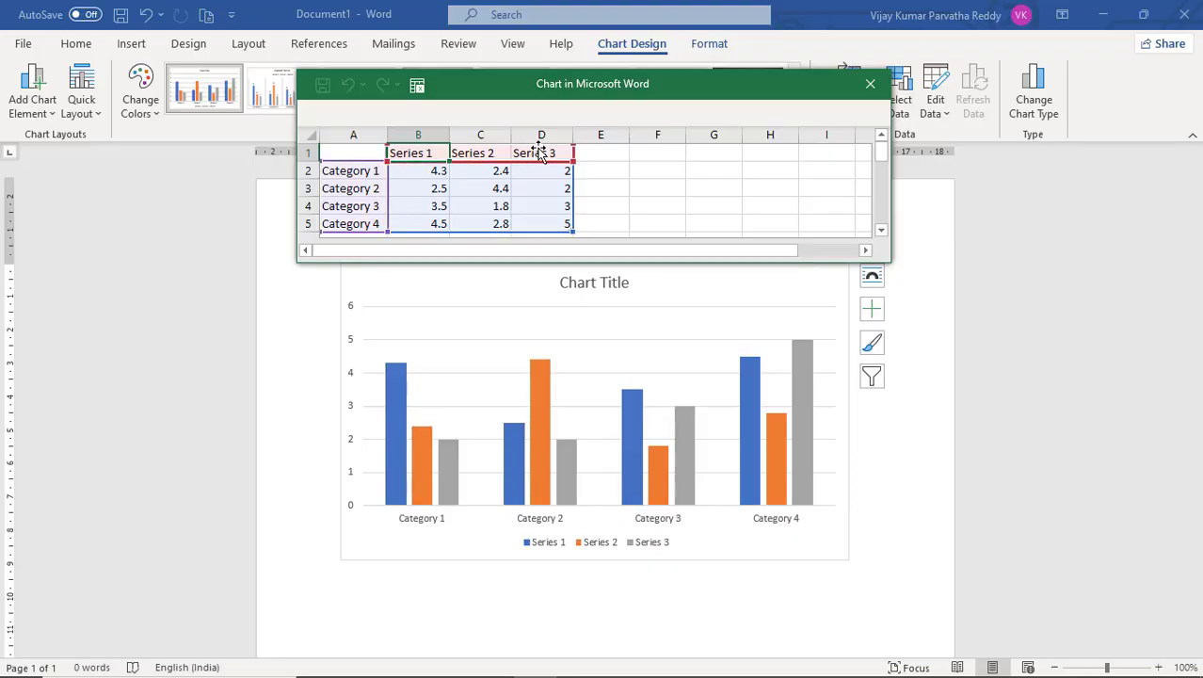
Replace the four category labels in the first column with the years 2020, 2021, 2022 and 2023.
left_click(365, 173)
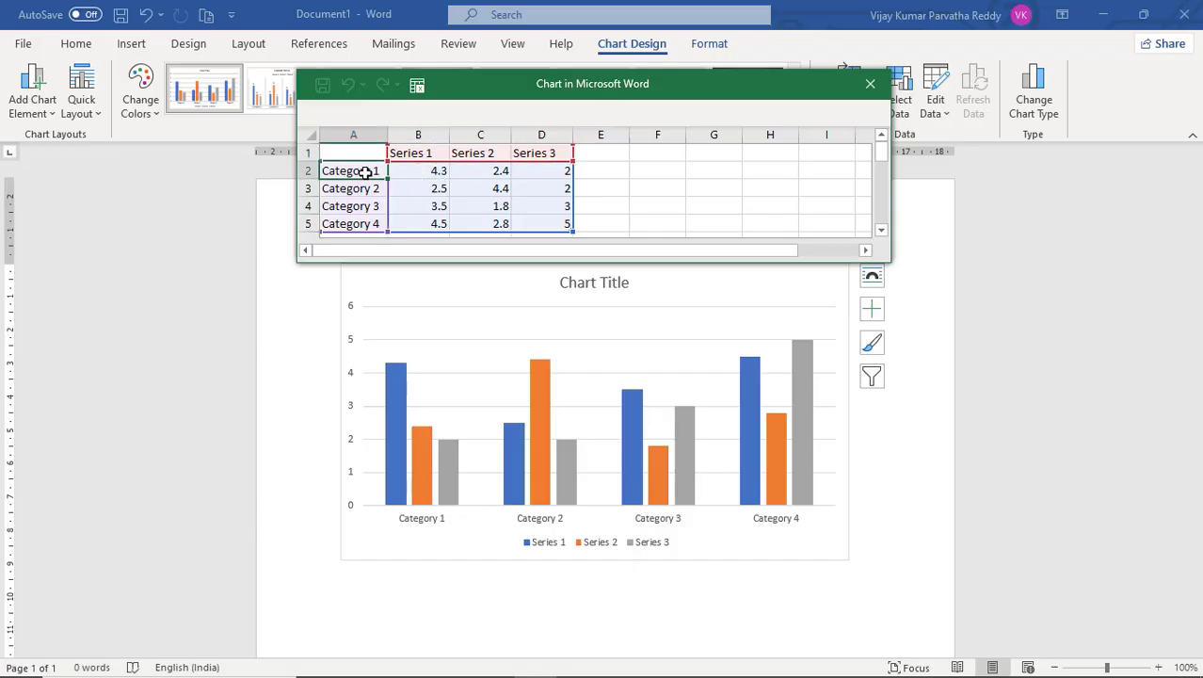
type("2")
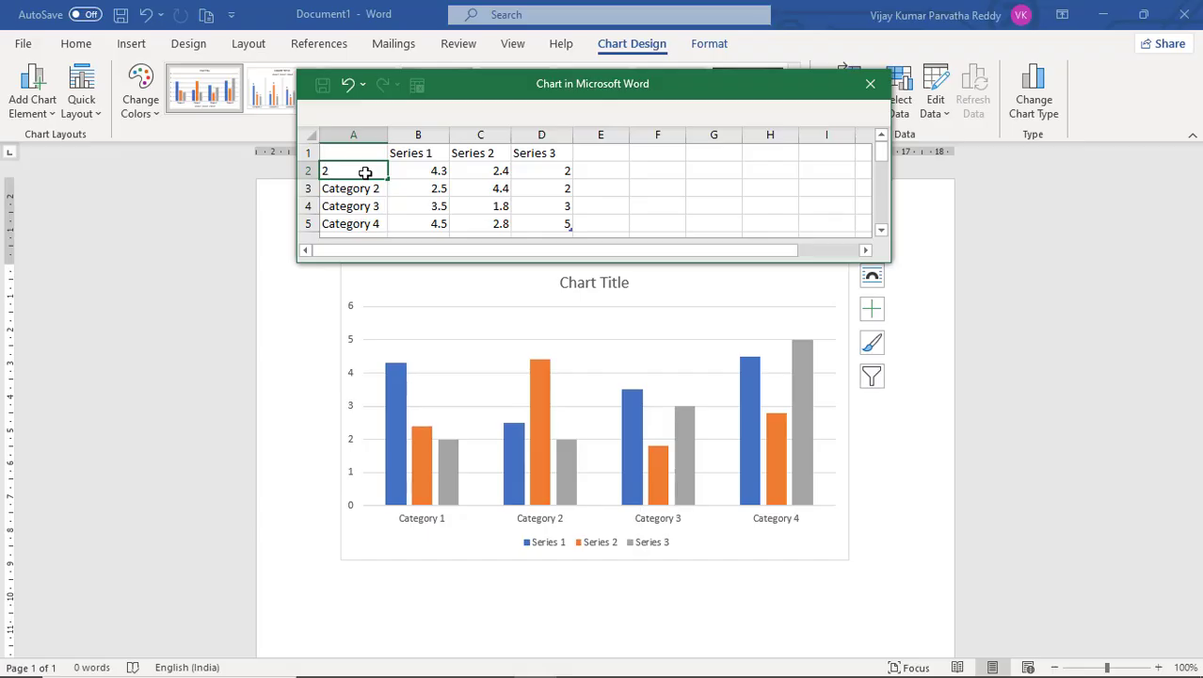
type("020")
key("Return")
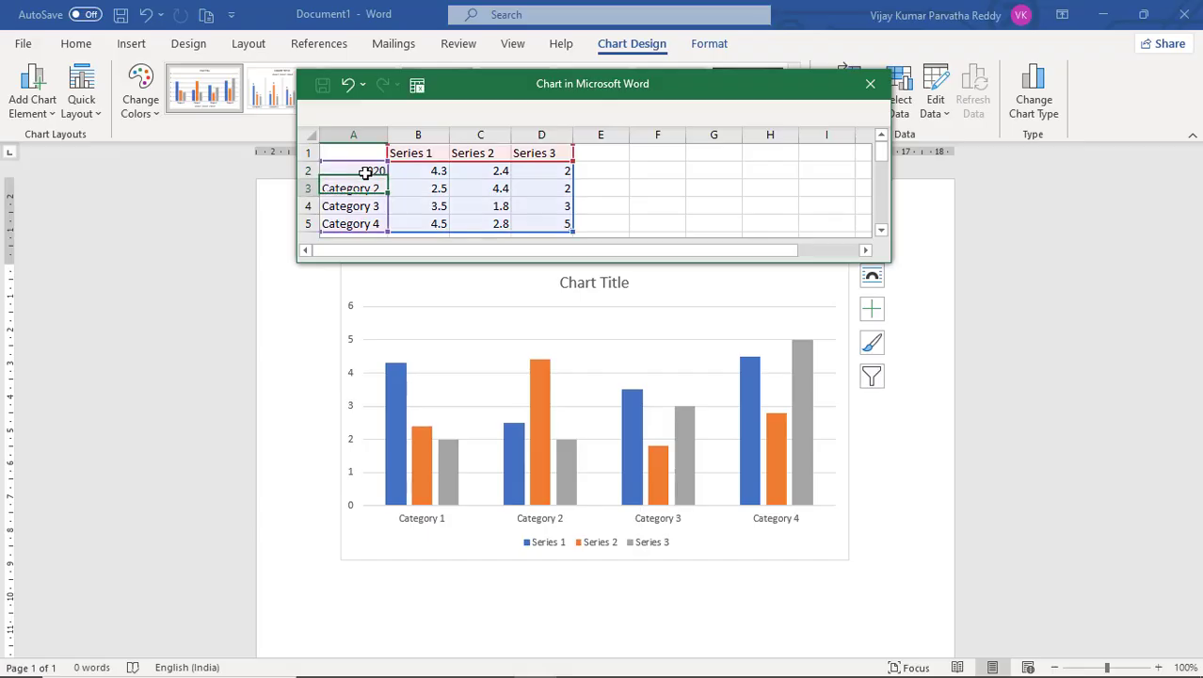
type("20")
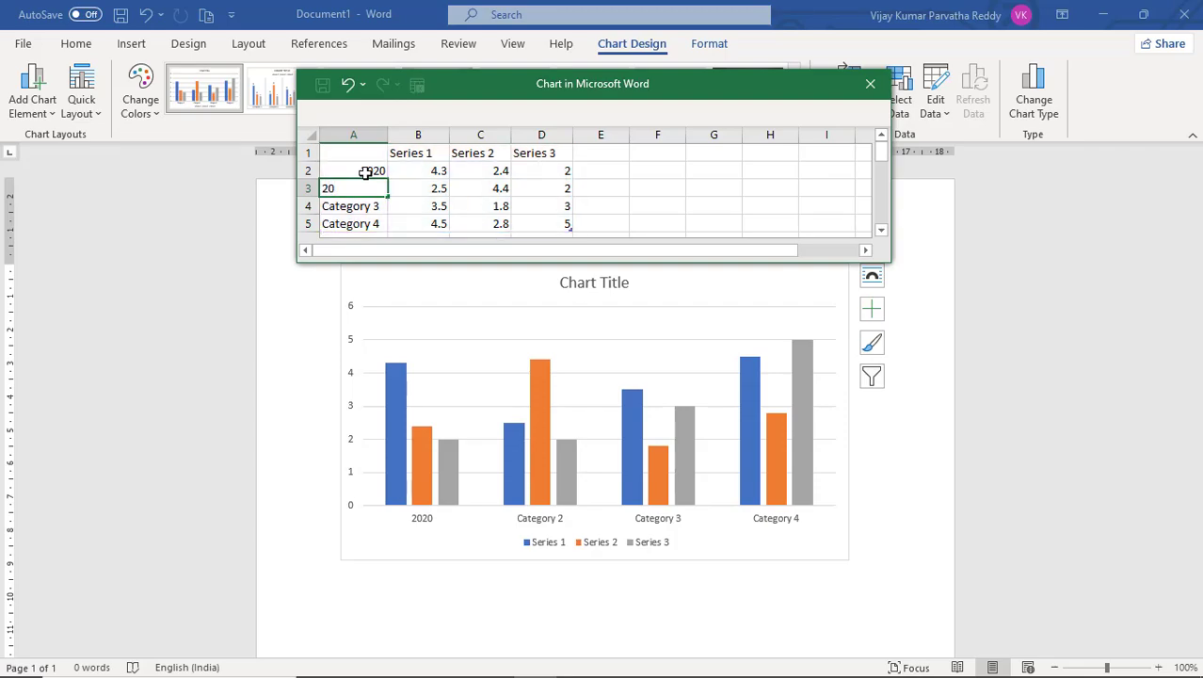
type("21")
key("Return")
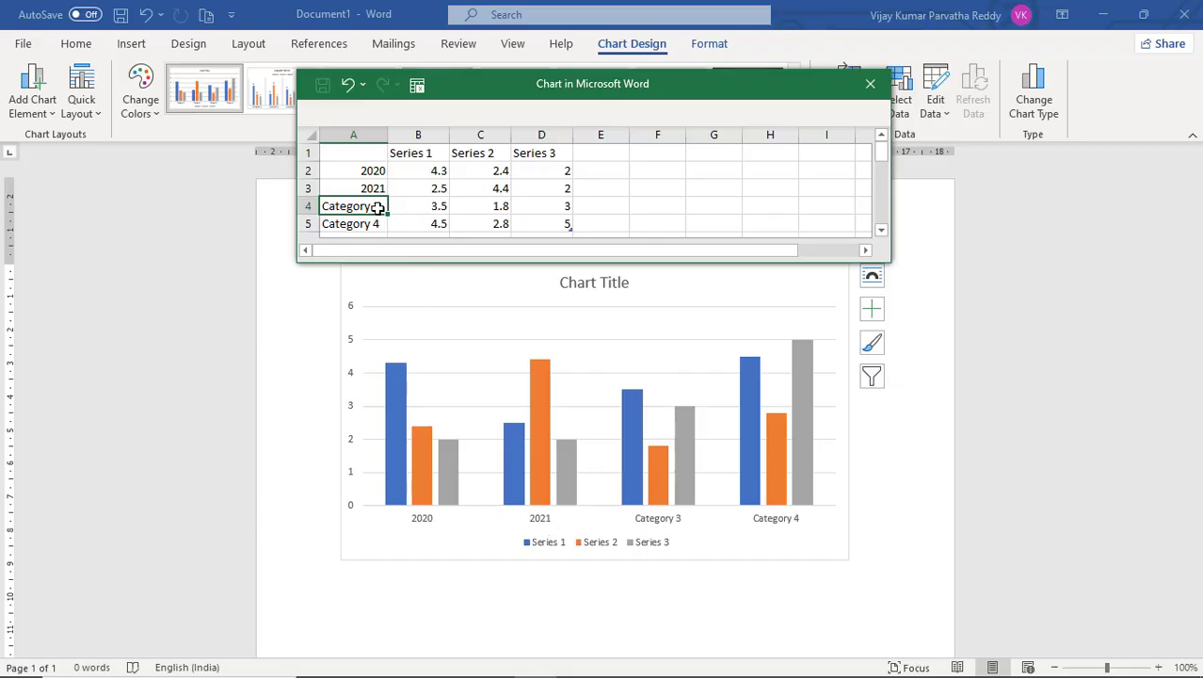
type("2022")
key("Return")
type("2023")
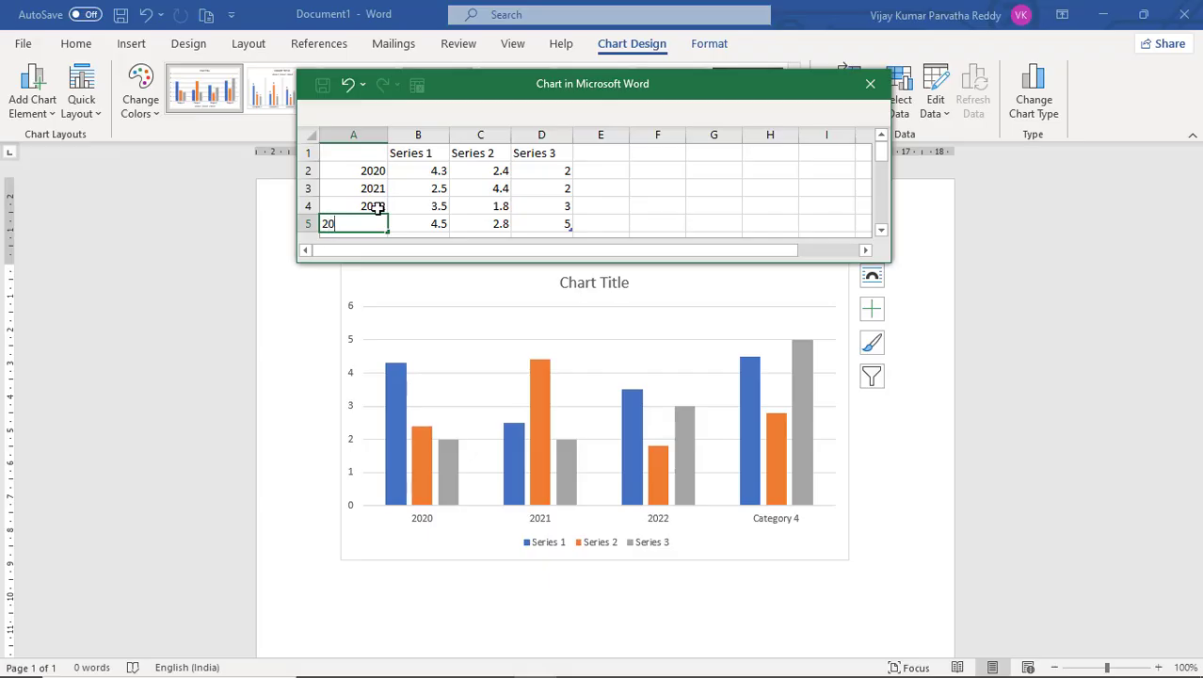
key("Return")
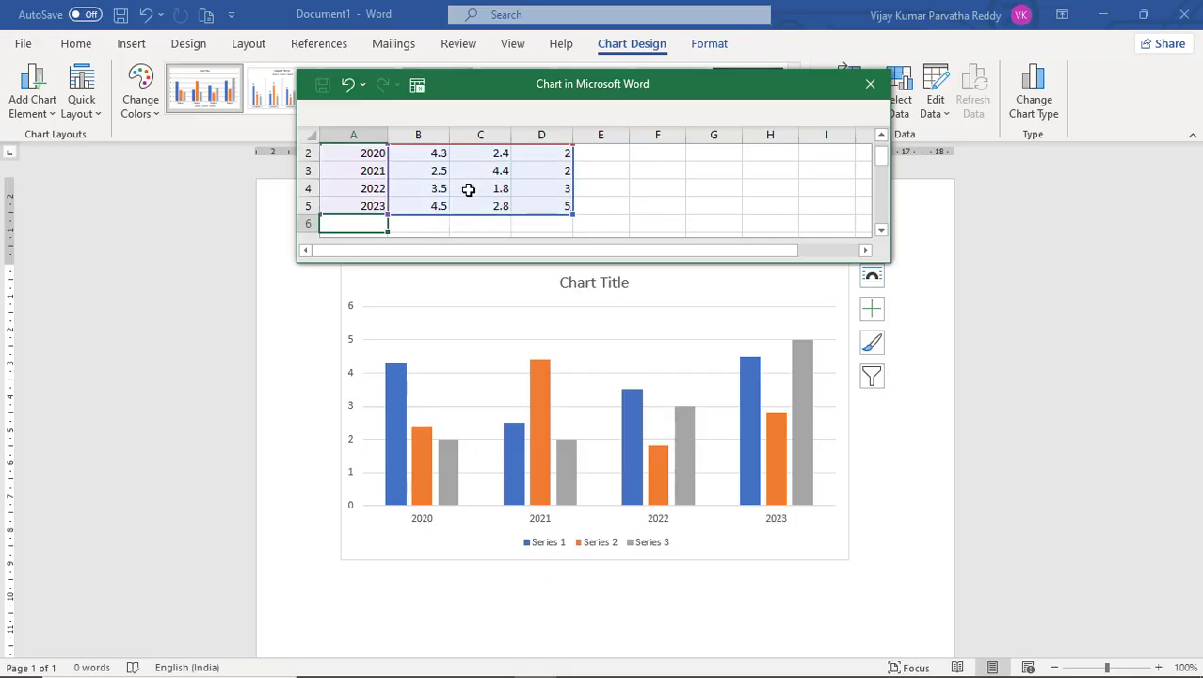
Rename the series headers to PENS, PENCILS and SOAPS, and add a fourth series header TOYS.
scroll(467, 189, "up", 1)
left_click(427, 153)
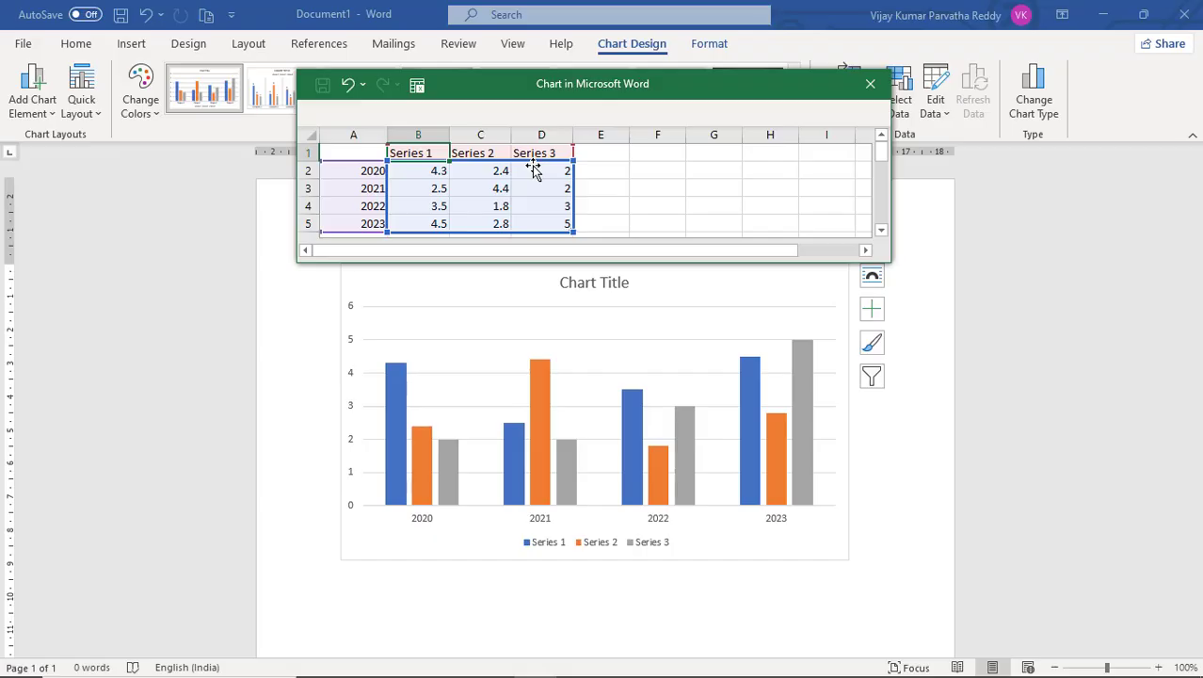
type("PENS")
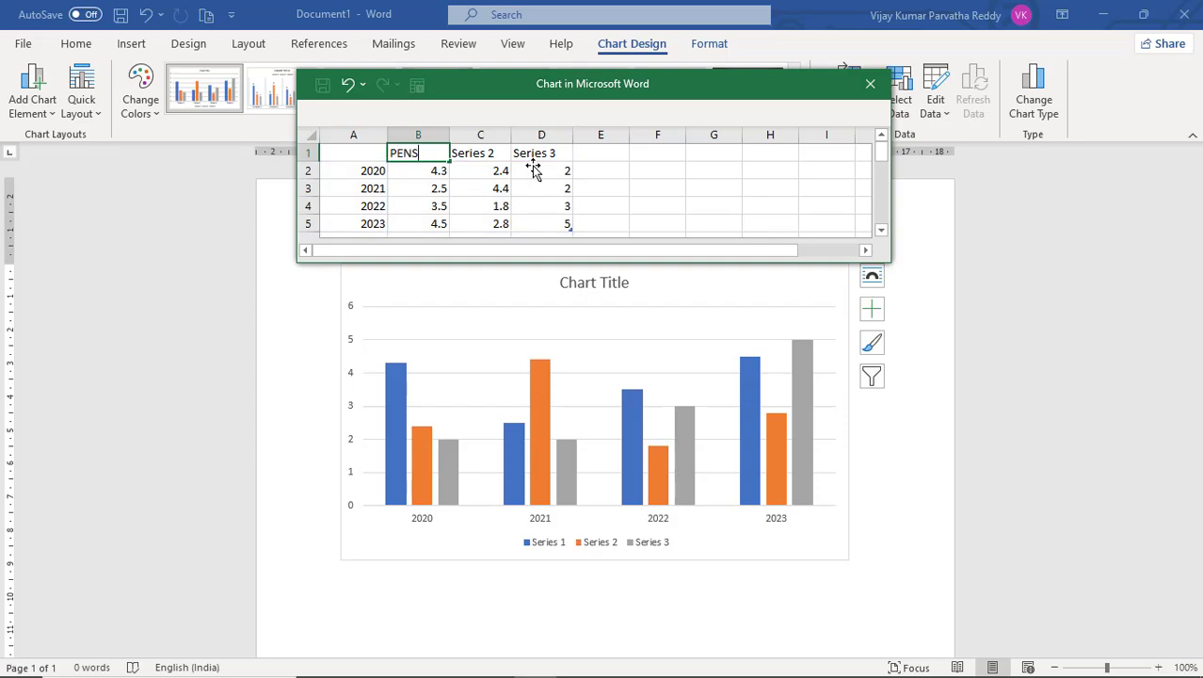
key("Tab")
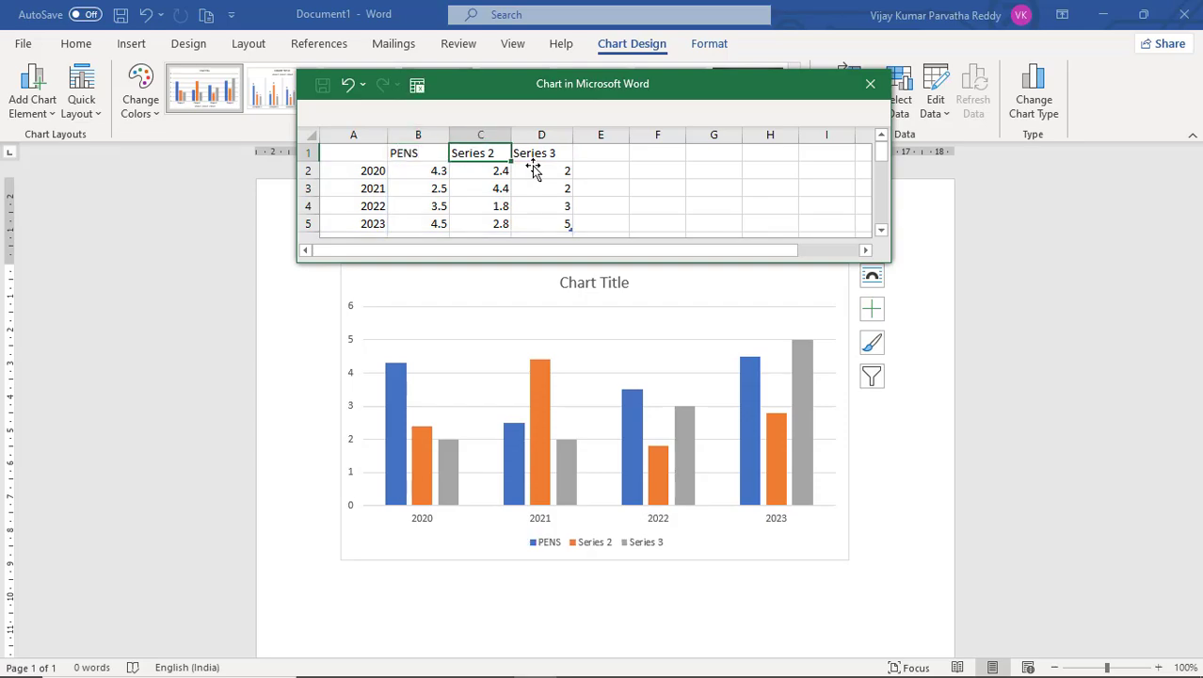
type("PENCILS")
key("Tab")
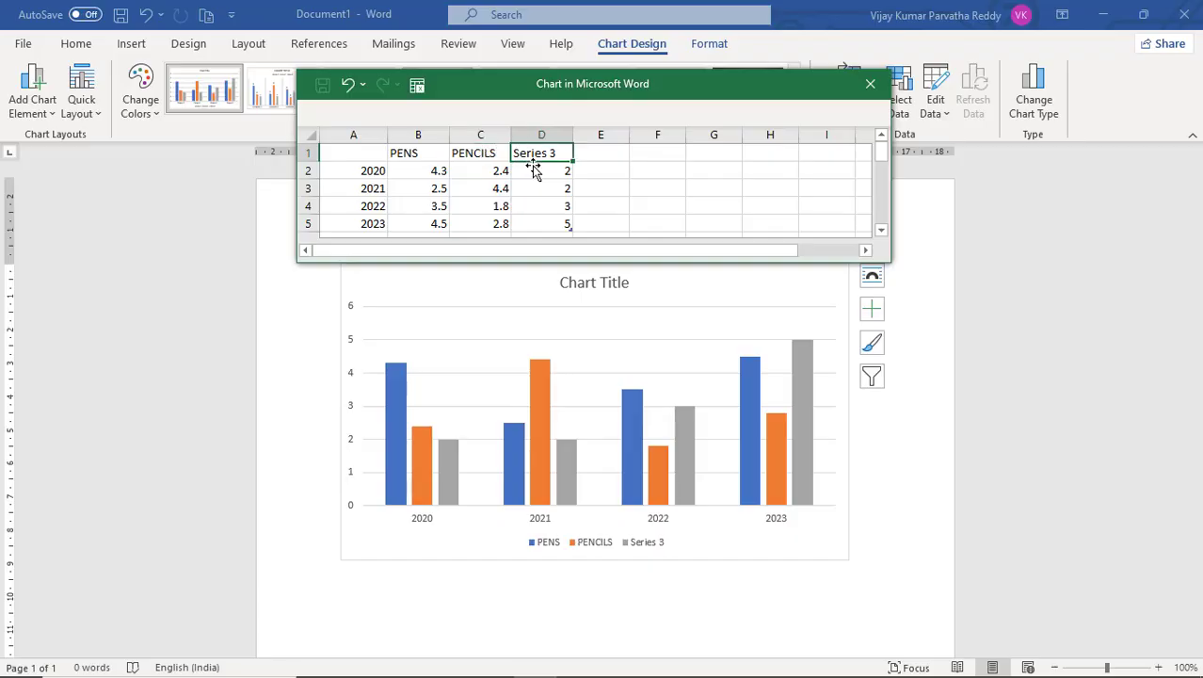
type("SOAPS")
key("Tab")
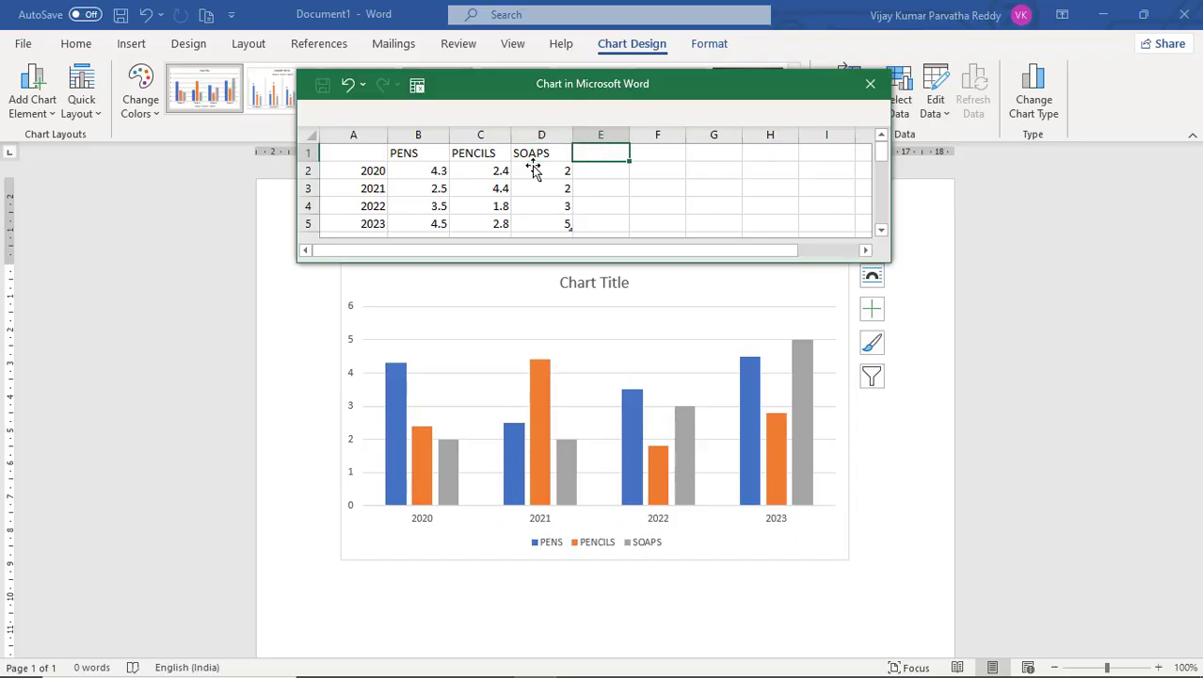
type("TOYS")
key("Return")
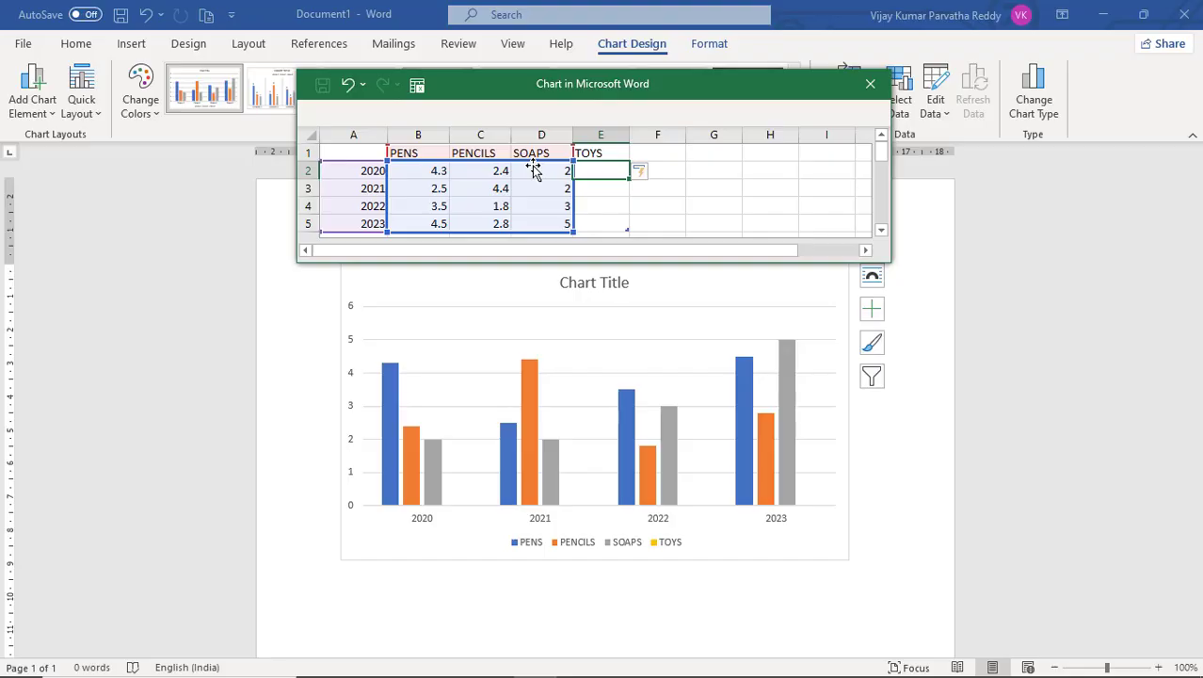
key("Left")
key("Left")
key("Left")
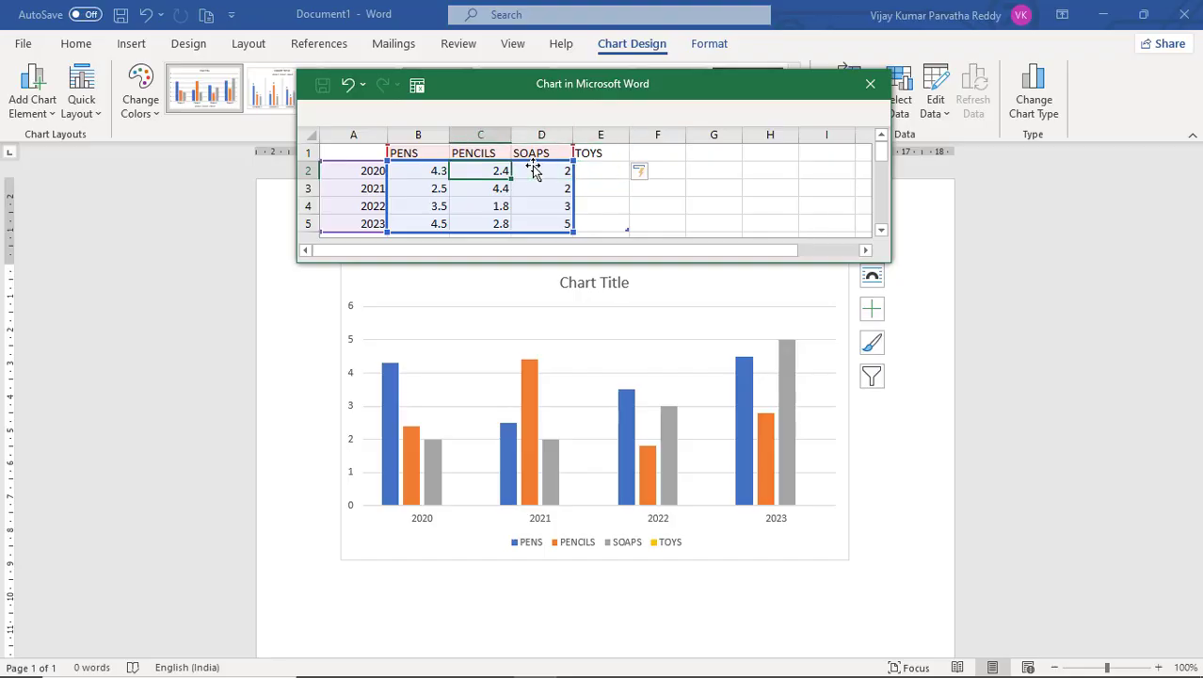
key("Down")
key("Down")
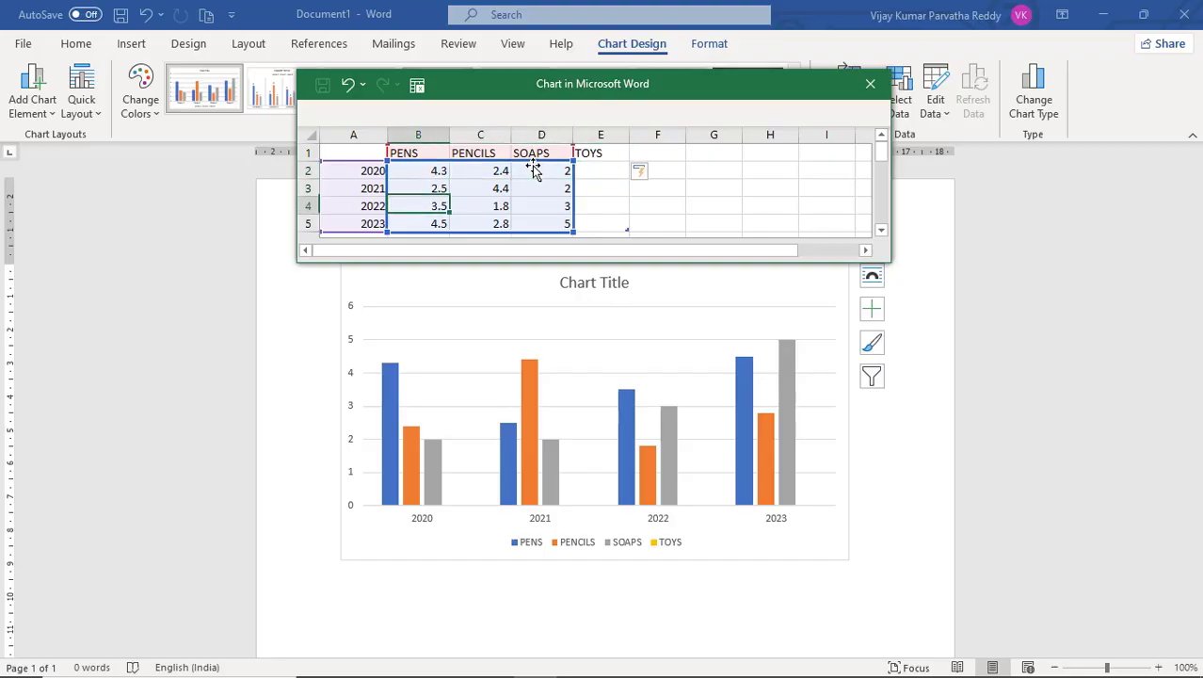
key("Right")
key("Right")
key("Right")
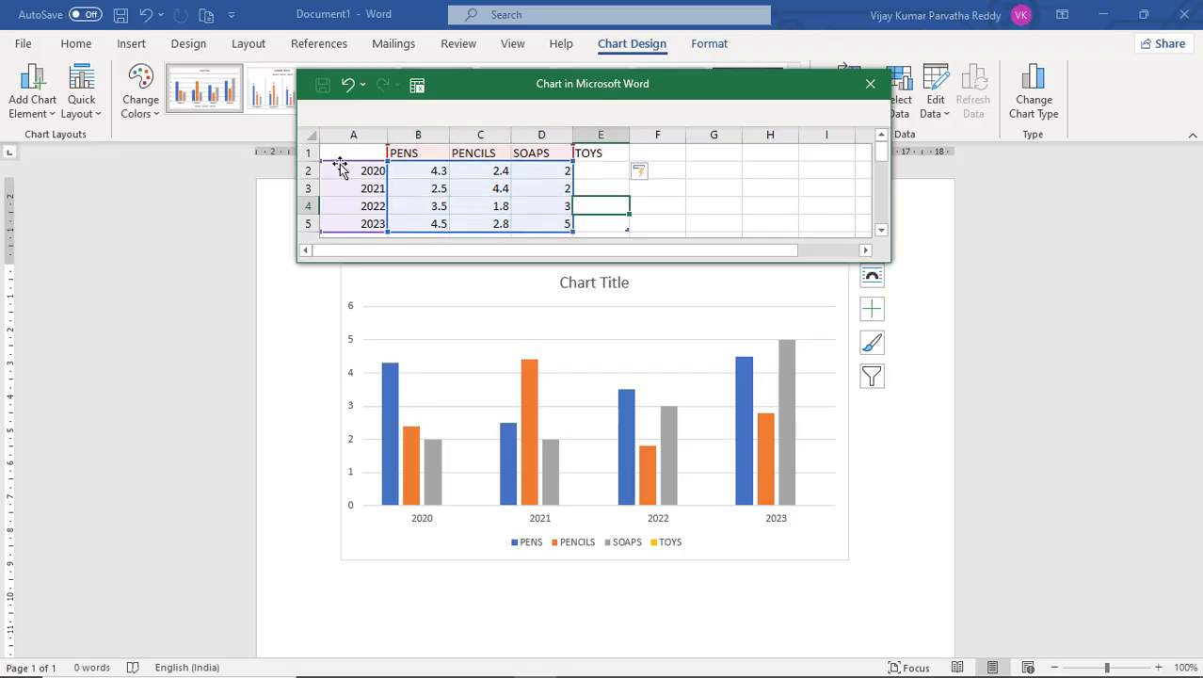
Enter the TOYS values 30, 45, 25 and 12 for 2020 through 2023.
left_click(591, 169)
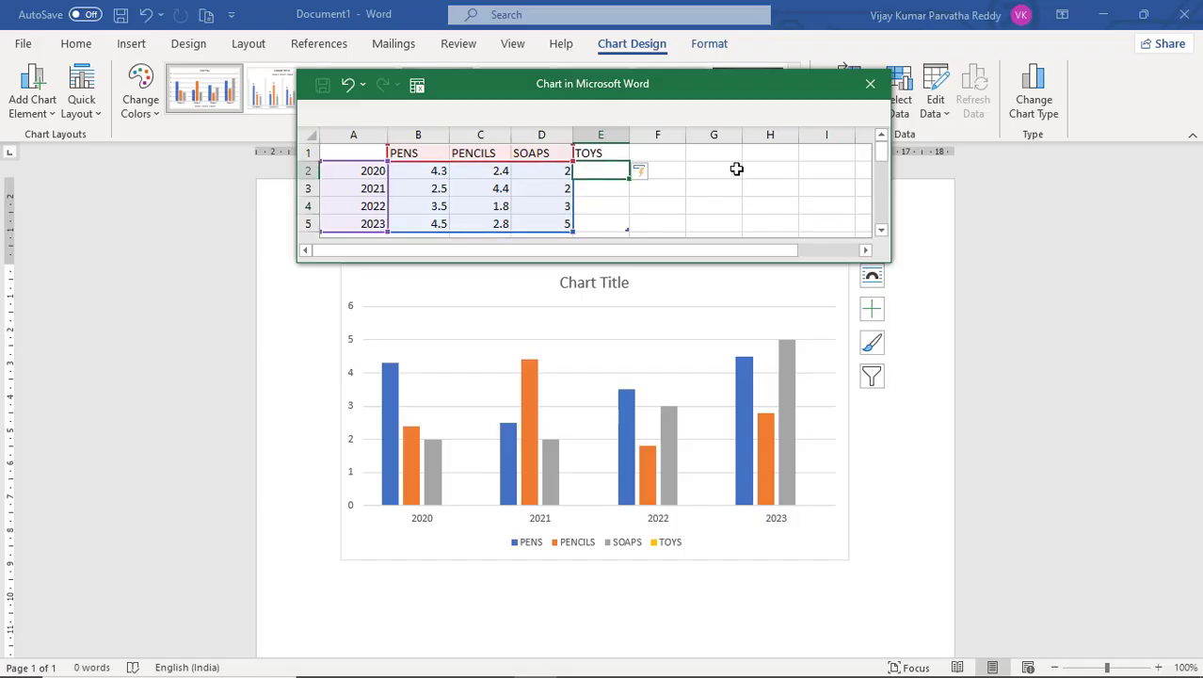
type("20")
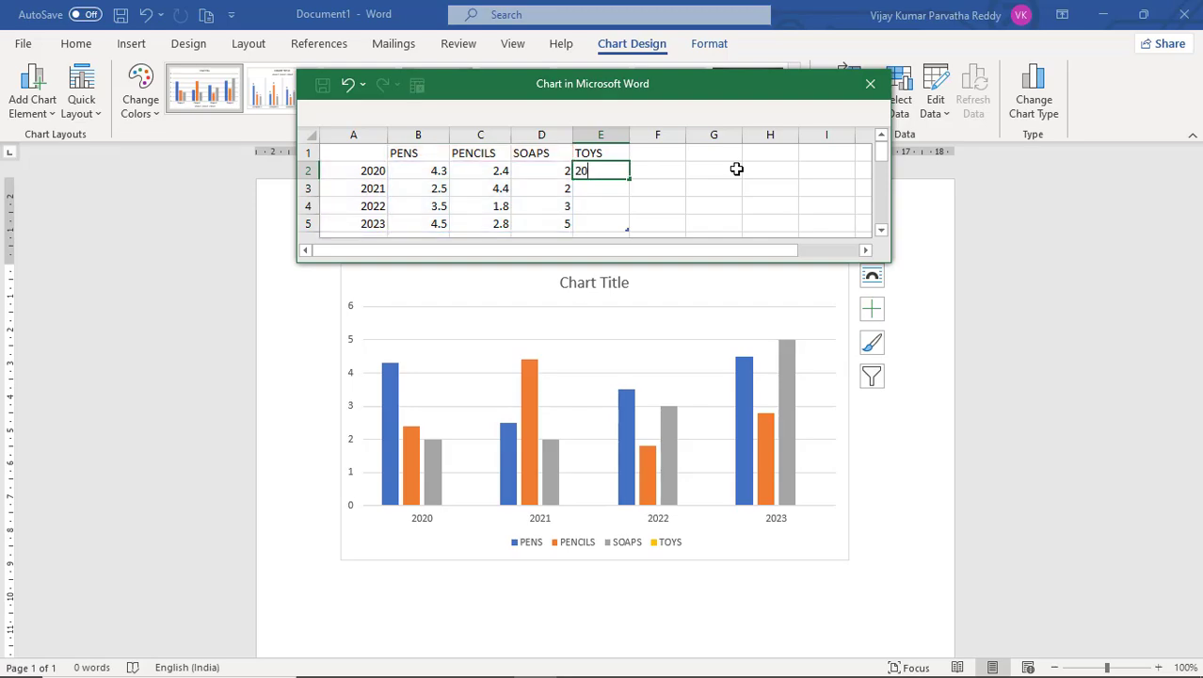
key("BackSpace")
key("BackSpace")
type("30")
key("Return")
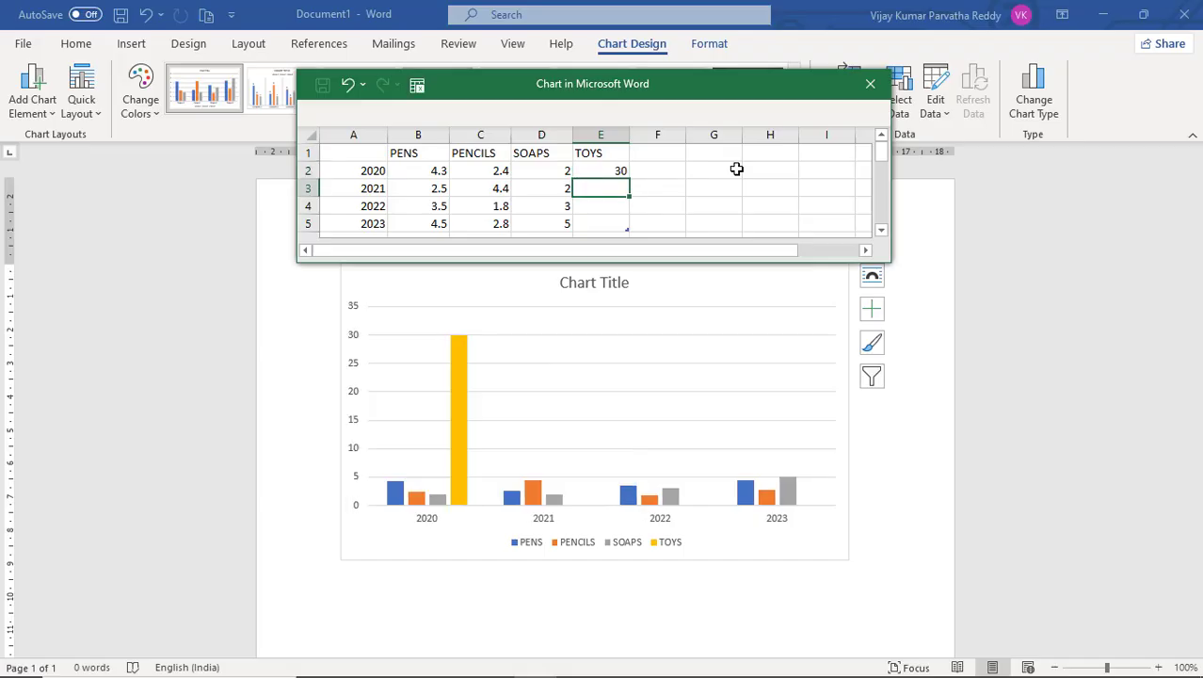
type("45")
key("Return")
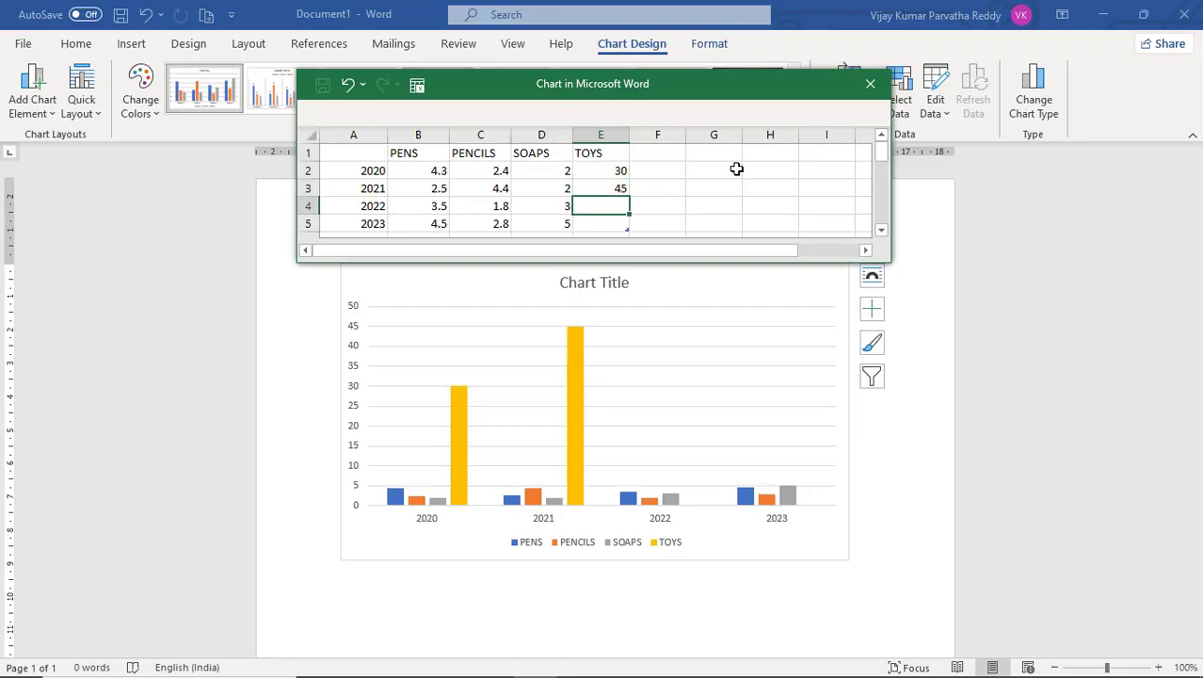
type("30")
key("Return")
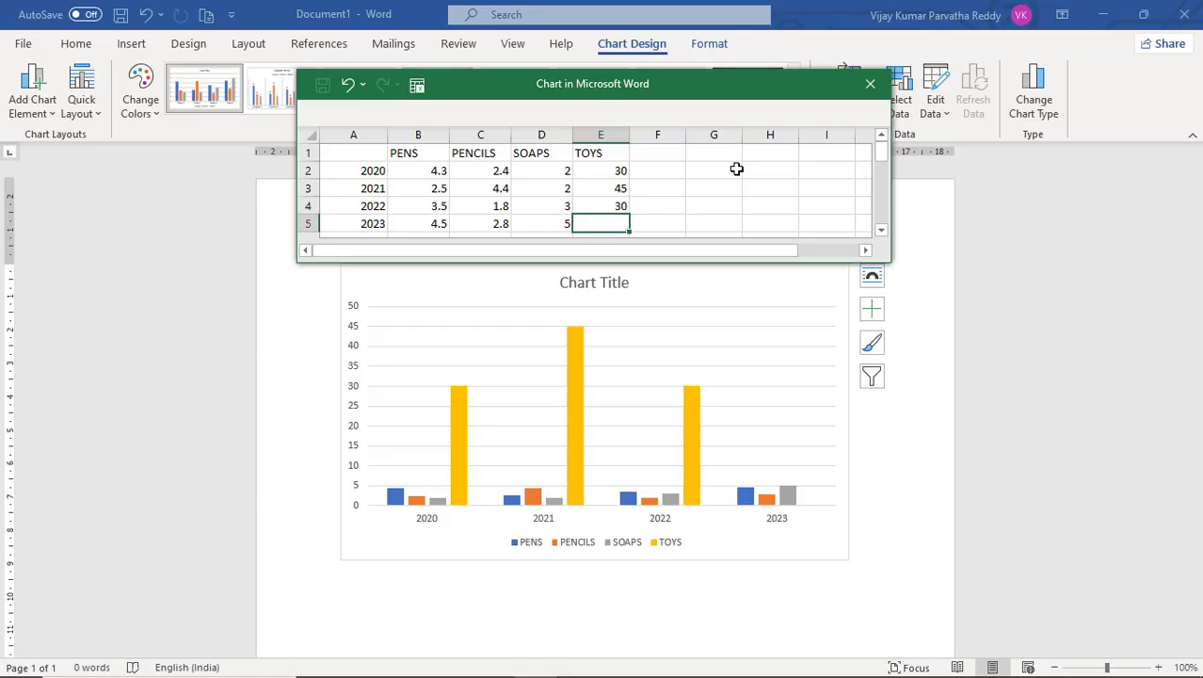
key("Up")
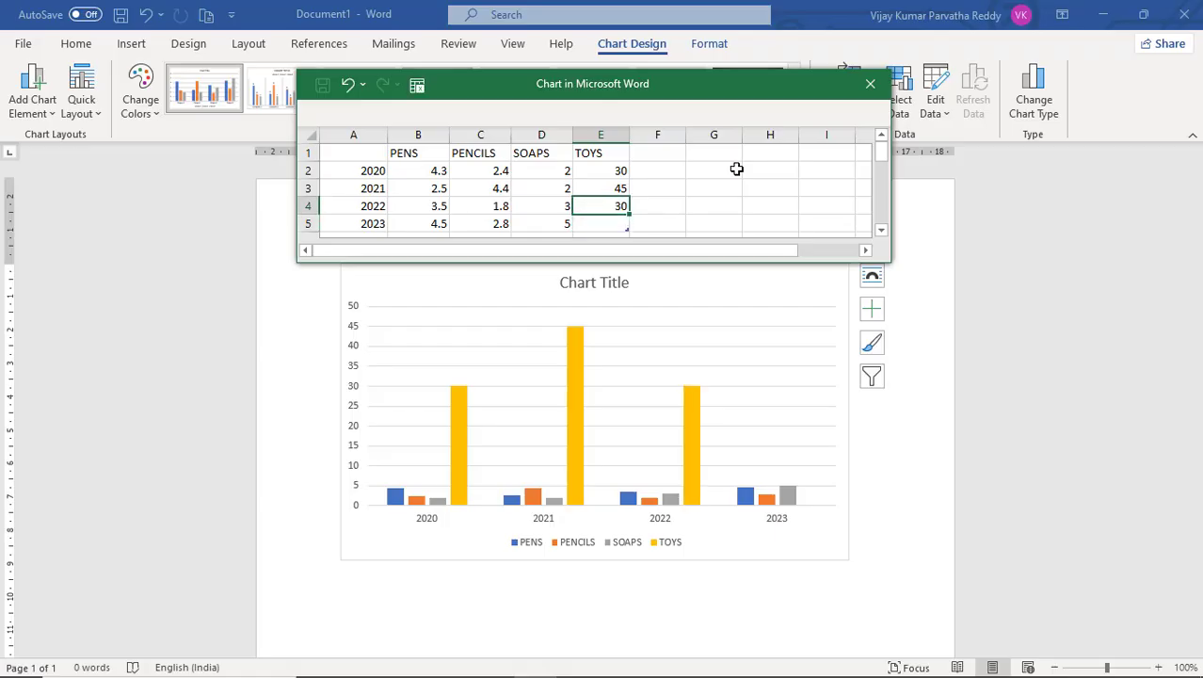
type("25")
key("Return")
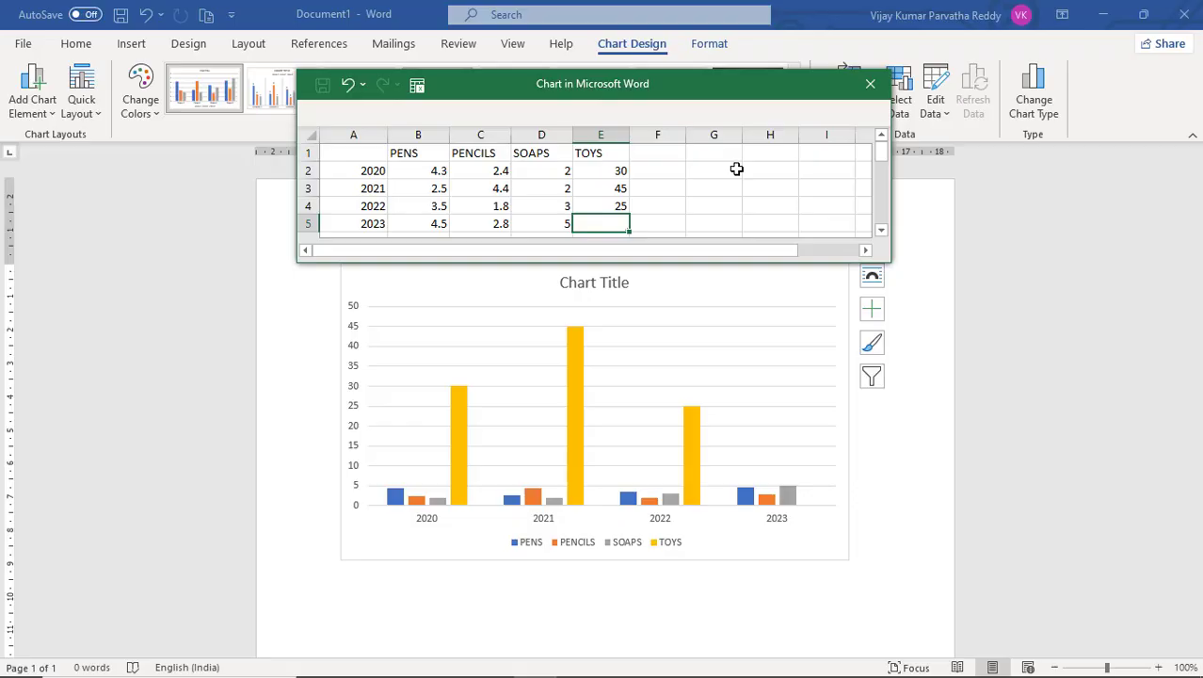
type("12")
key("Return")
key("Up")
key("Up")
key("Up")
key("Up")
key("Up")
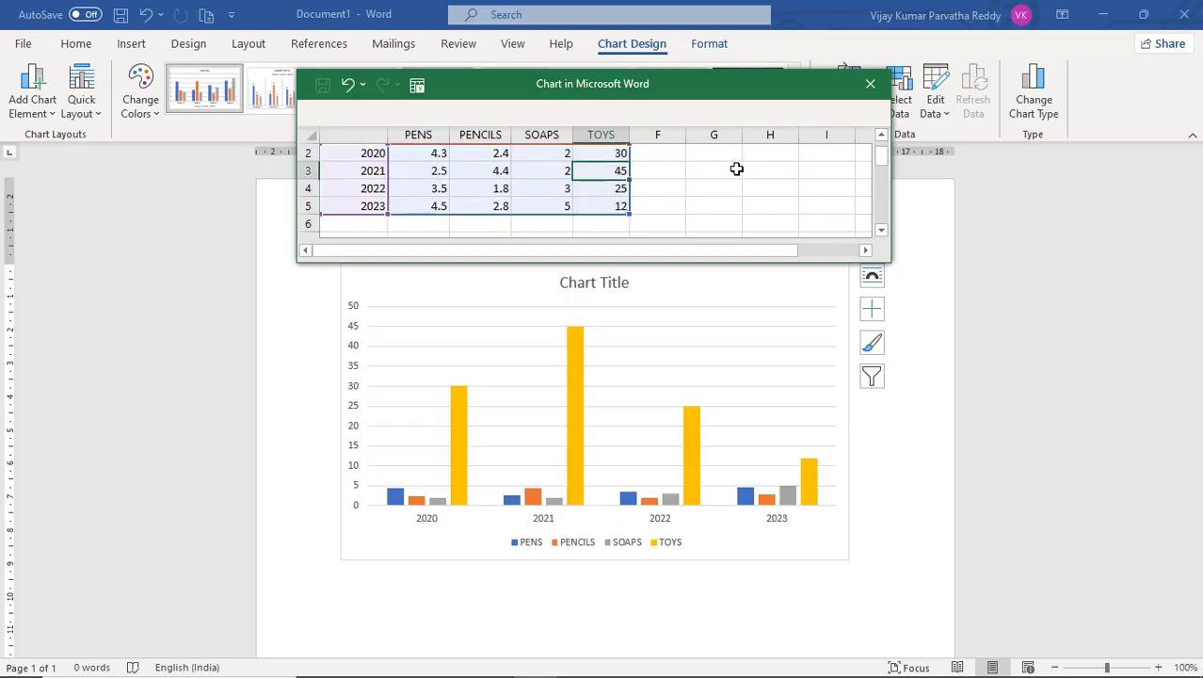
key("Down")
key("Left")
key("Left")
key("Left")
key("Left")
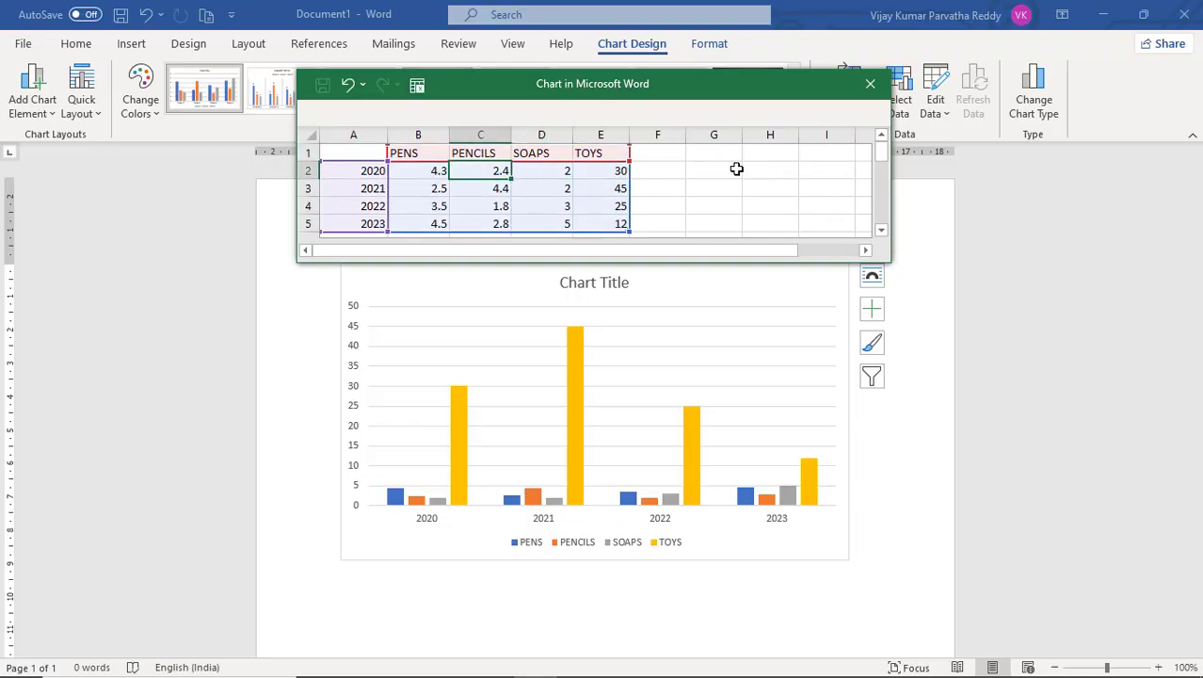
key("Right")
key("Right")
key("Right")
key("Right")
key("Right")
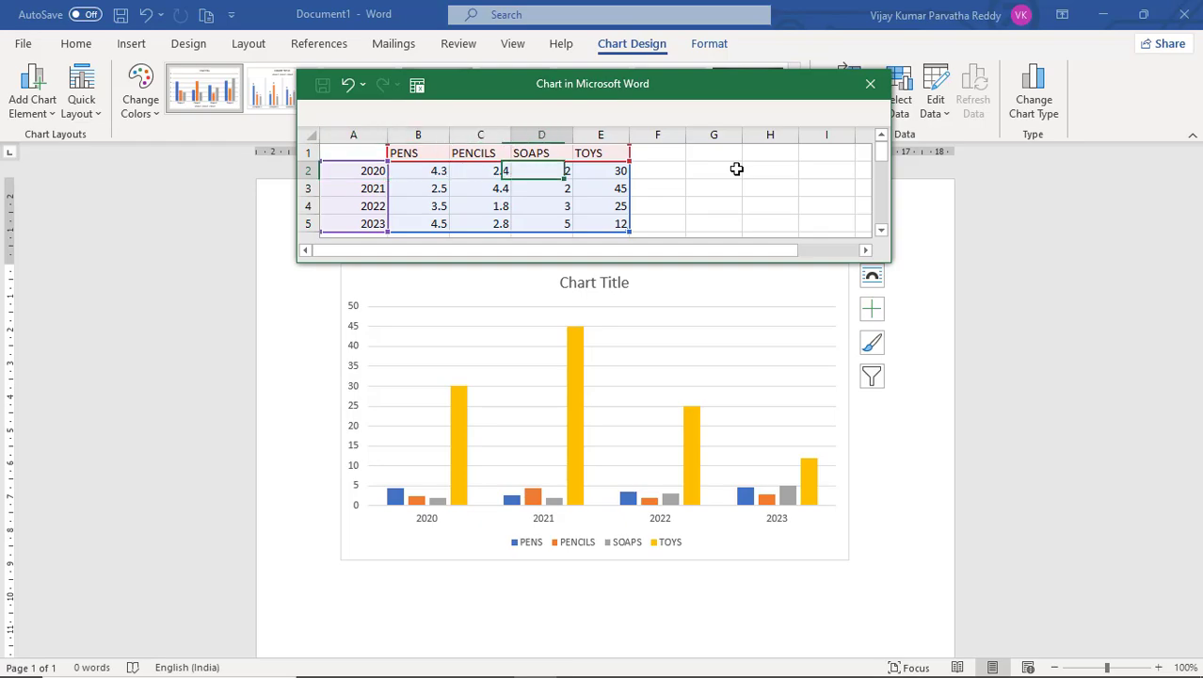
key("Left")
key("Left")
key("Left")
key("Left")
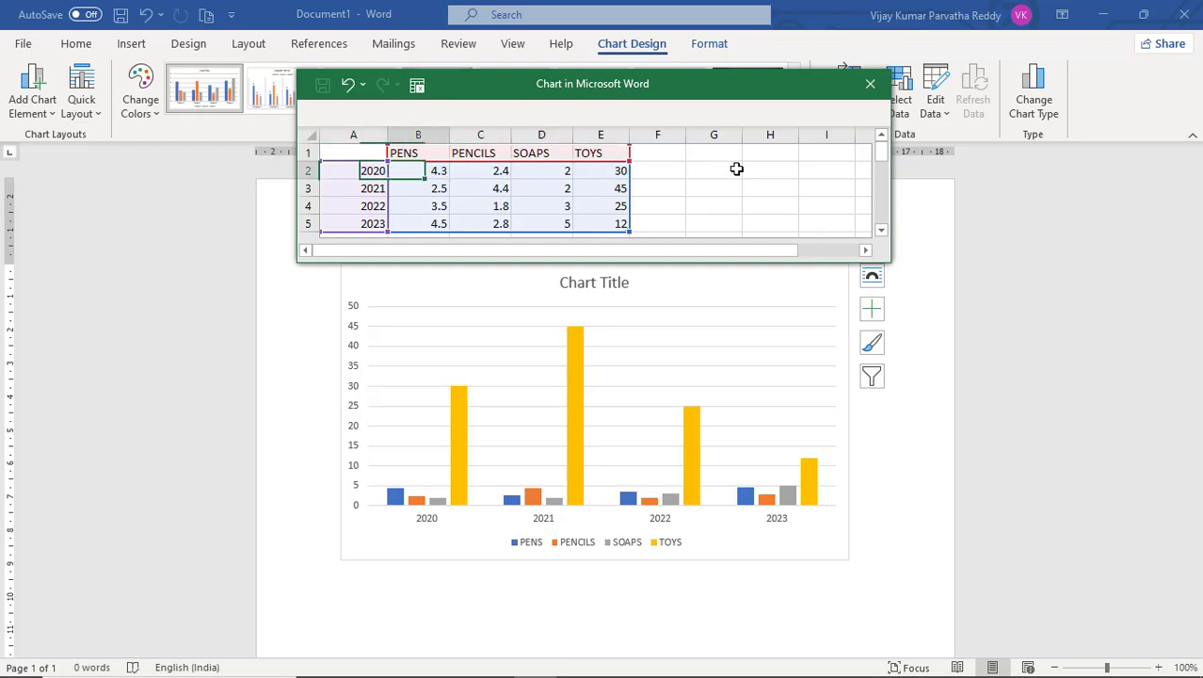
key("Left")
key("Right")
key("Right")
key("Left")
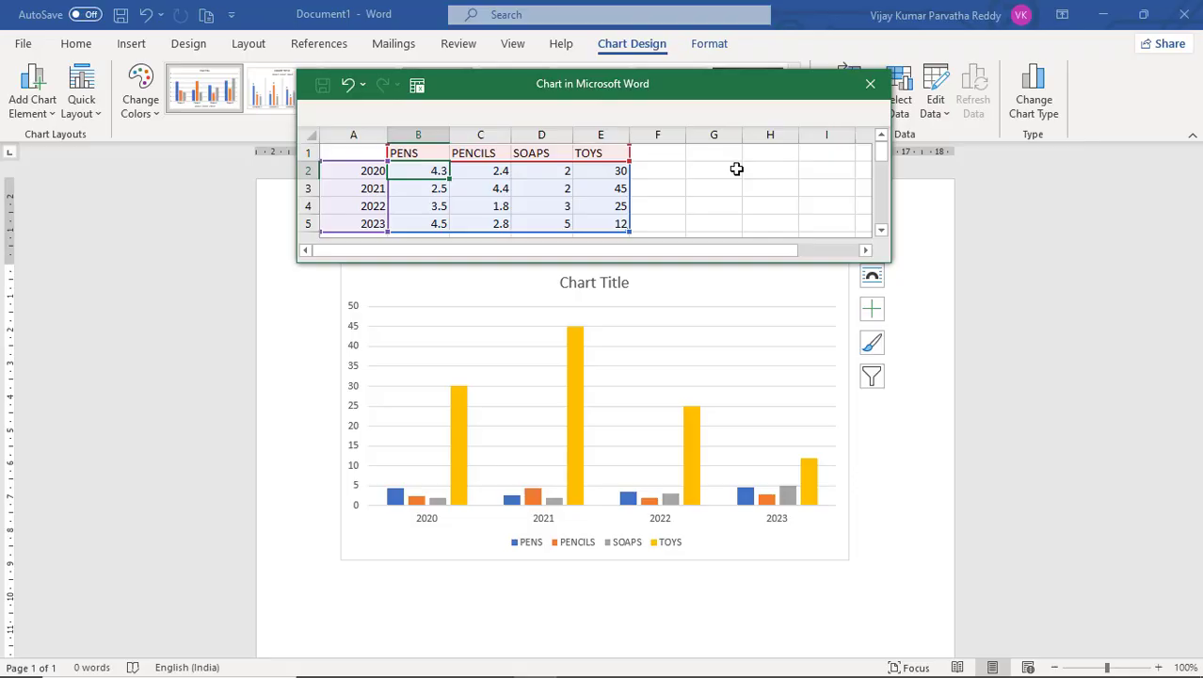
Set the PENS values to 34, 23, 67 and 56 for 2020 through 2023.
type("34")
key("Return")
type("4")
key("Return")
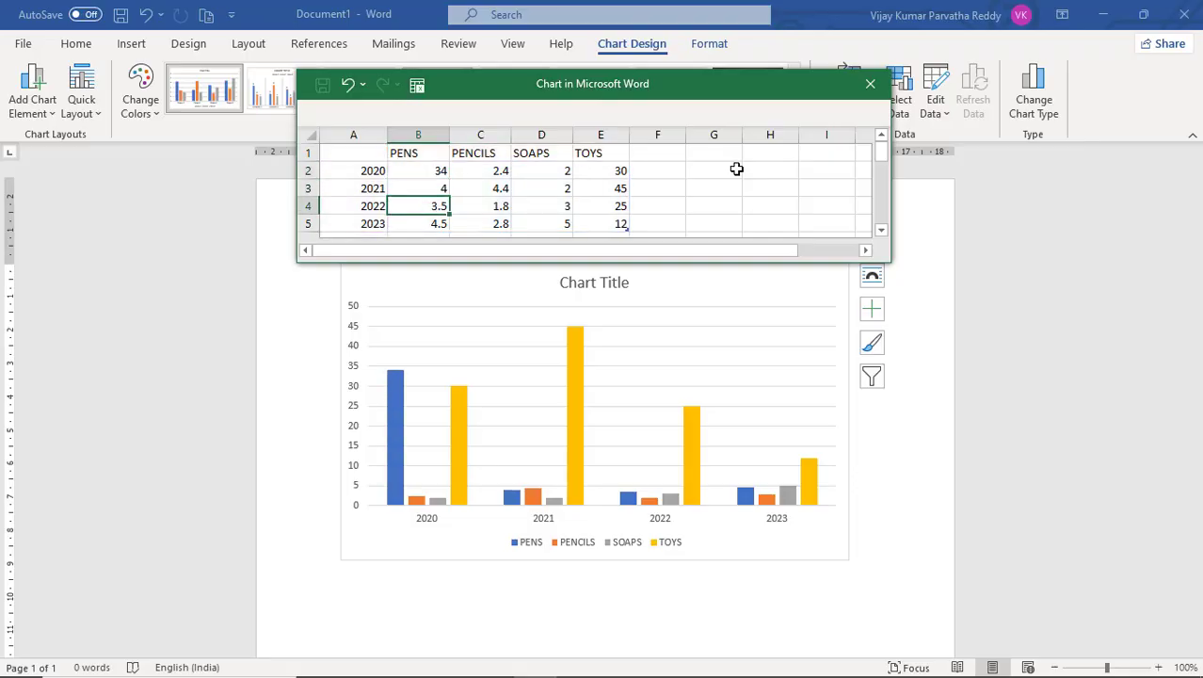
type("67")
key("Up")
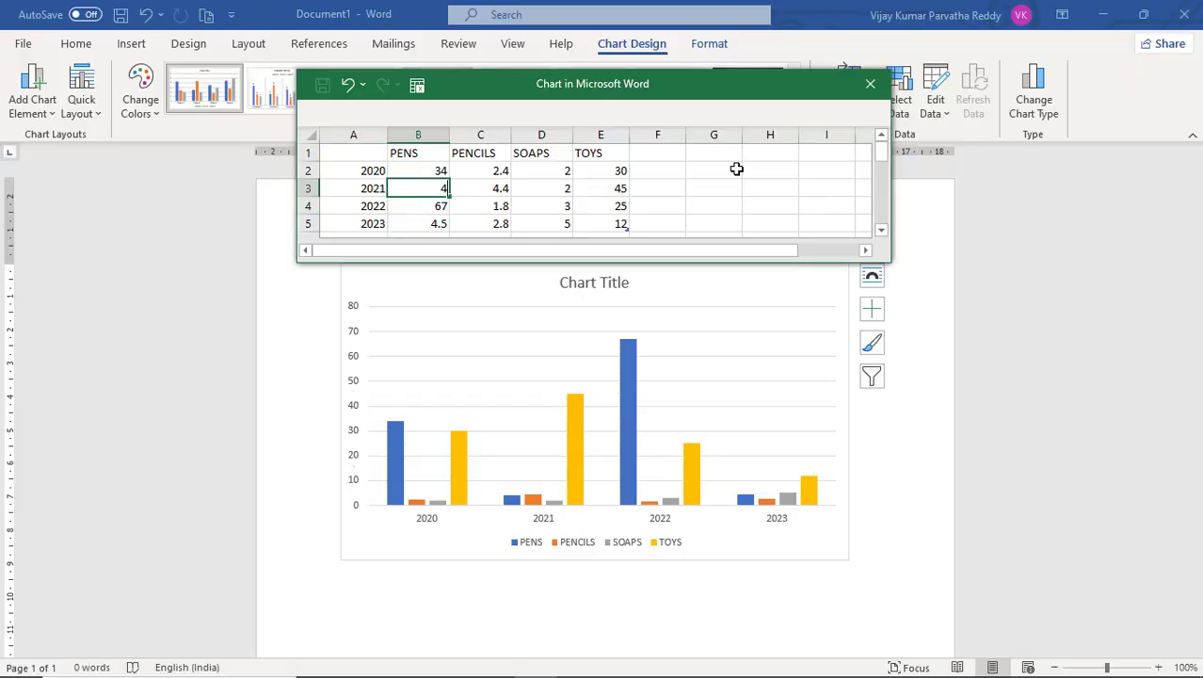
type("23")
key("Return")
key("Return")
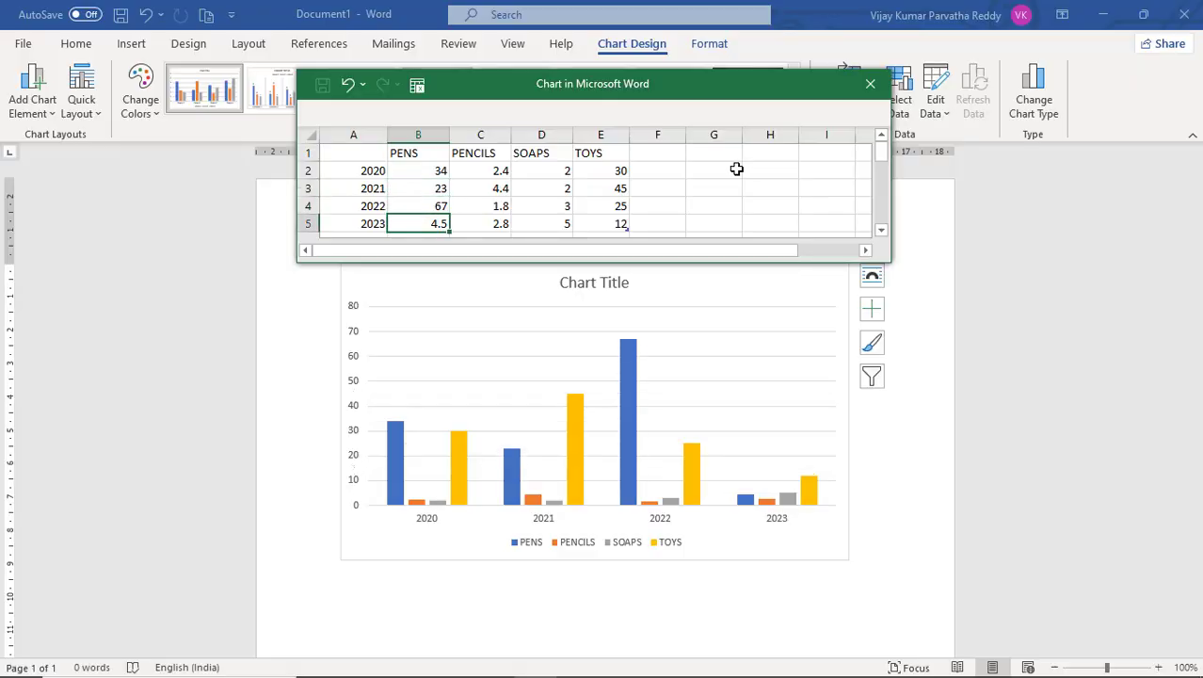
type("56")
key("Right")
Set the PENCILS values to 56, 12, 56 and 67 for 2020 through 2023.
key("Up")
key("Up")
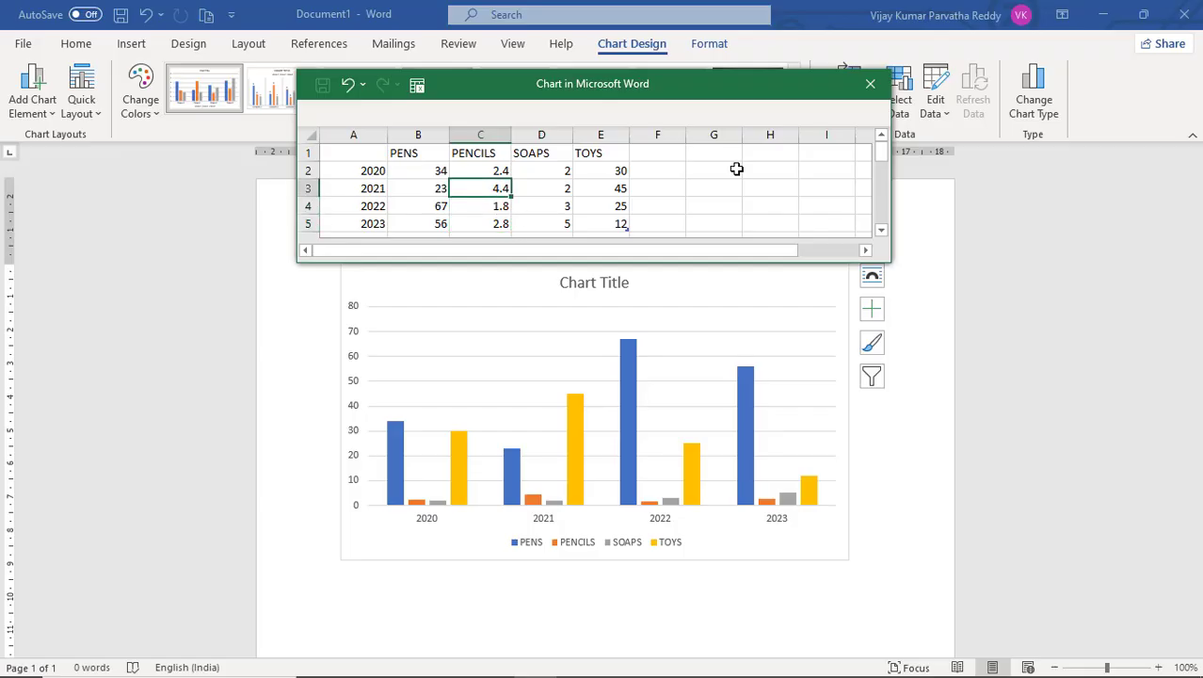
key("Up")
type("56")
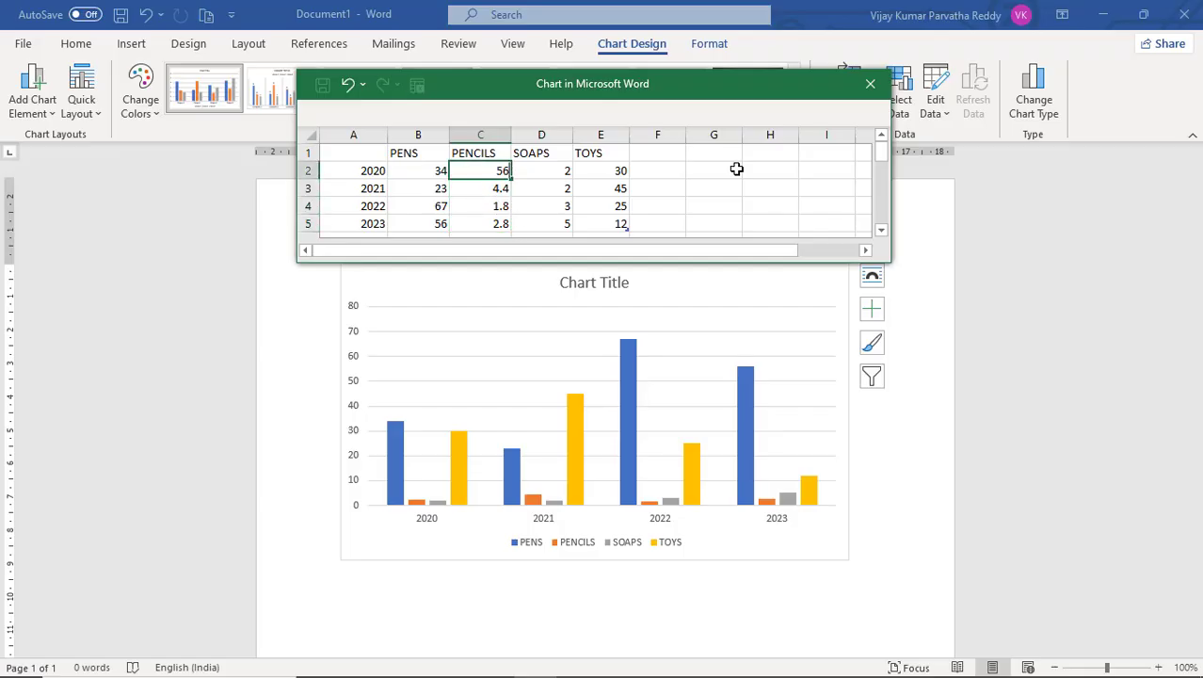
key("Return")
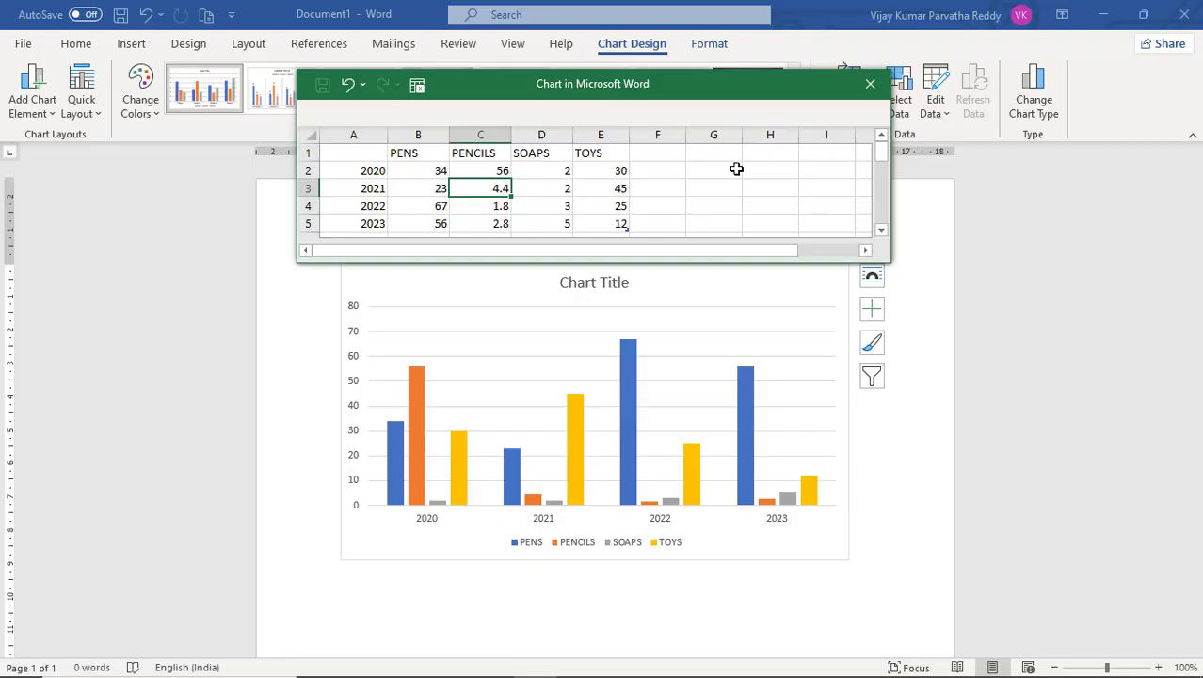
type("12")
key("Return")
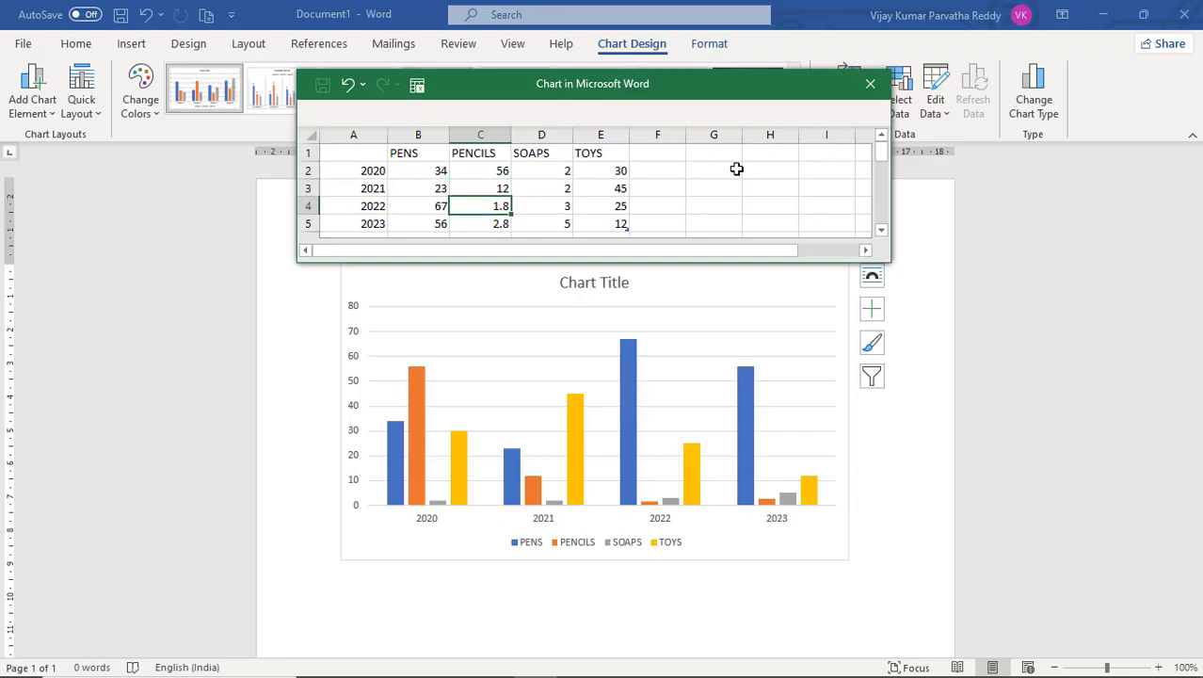
type("56")
key("Return")
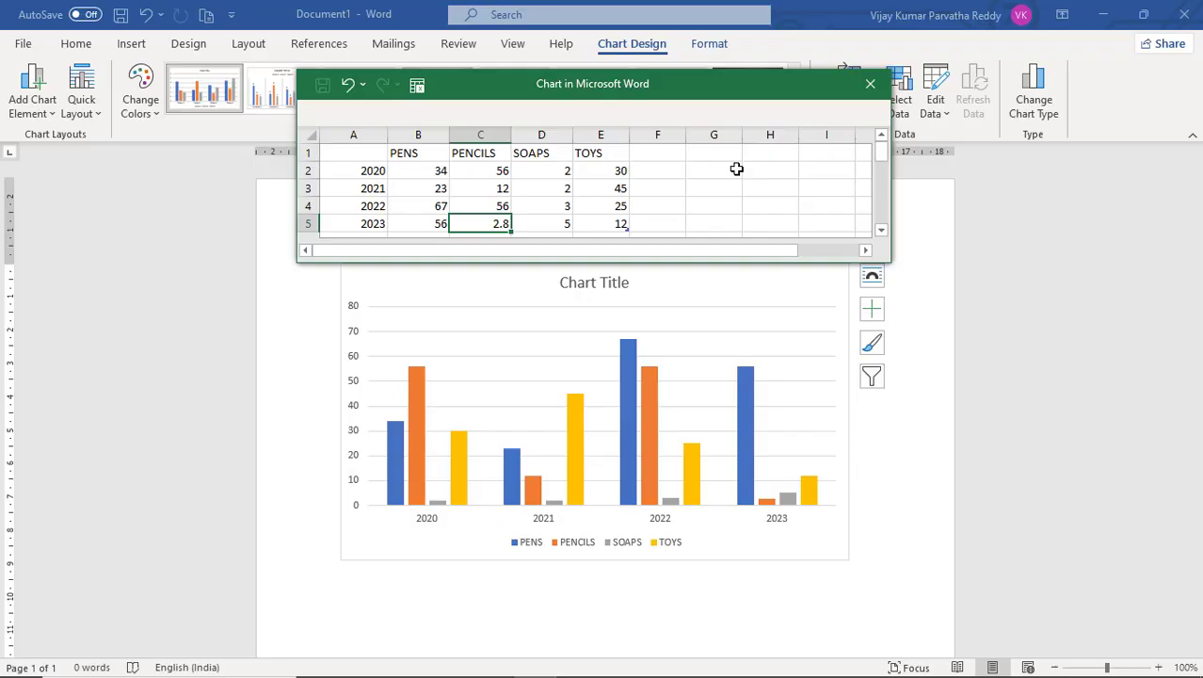
type("67")
key("Tab")
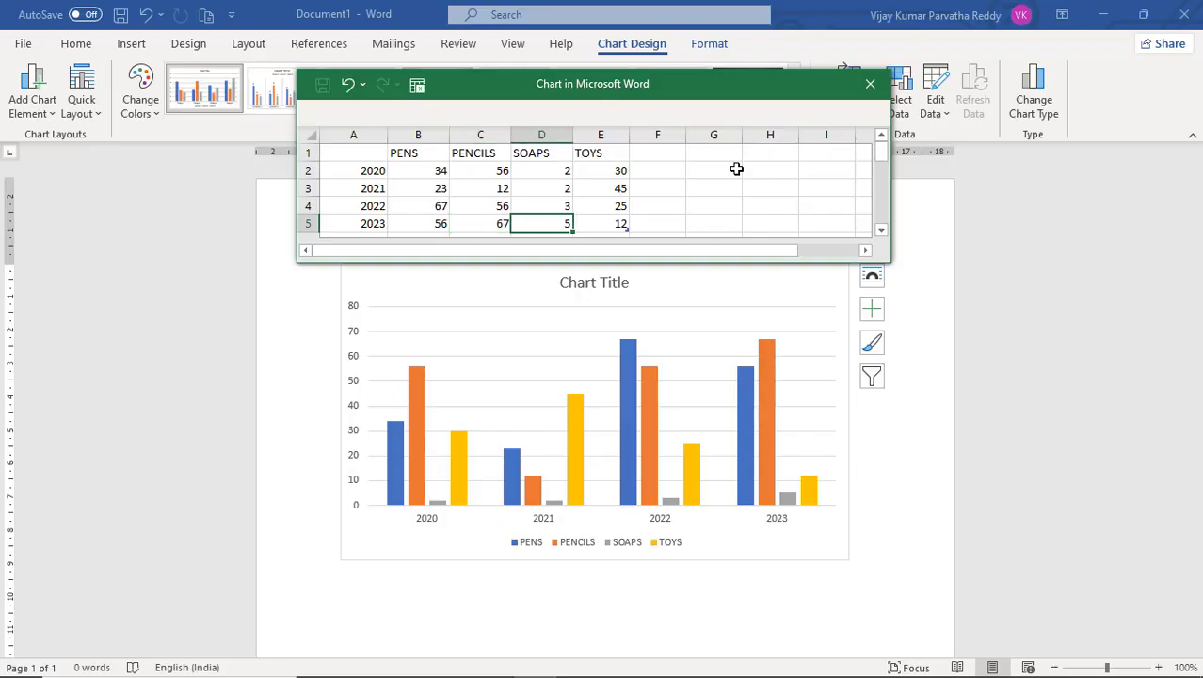
Set the SOAPS values to 56, 34, 45 and 56 for 2020 through 2023, and close the chart data sheet.
type("56")
key("Return")
type("45")
key("Return")
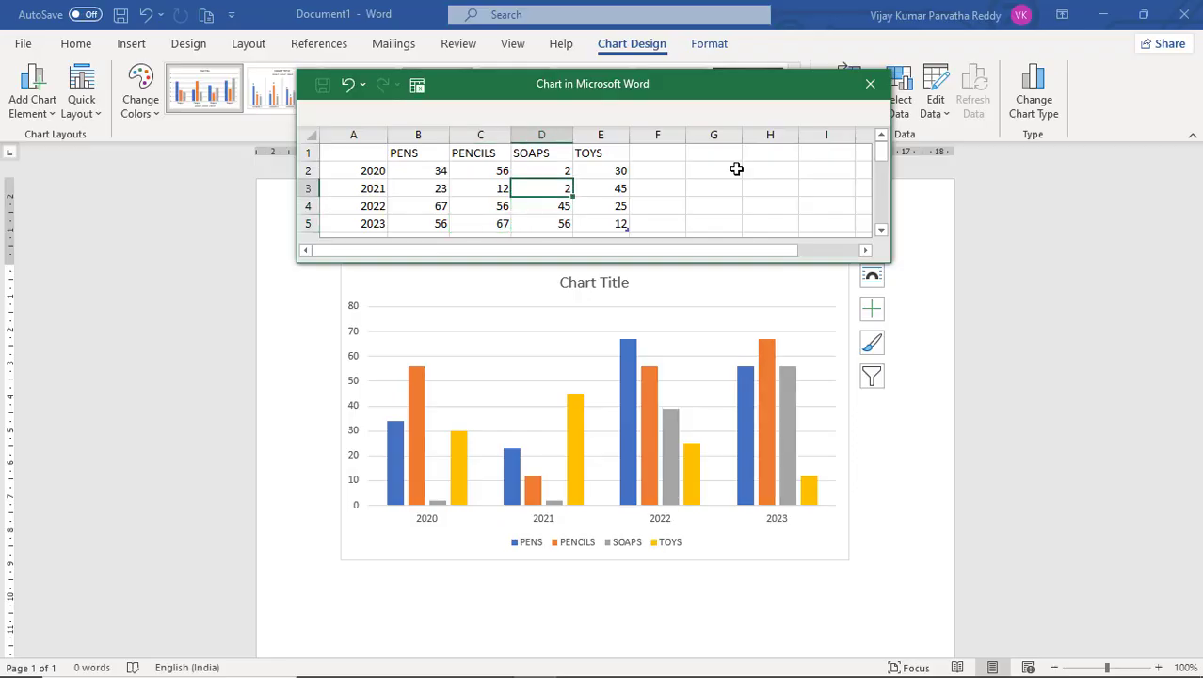
type("34")
key("Up")
type("56")
key("Return")
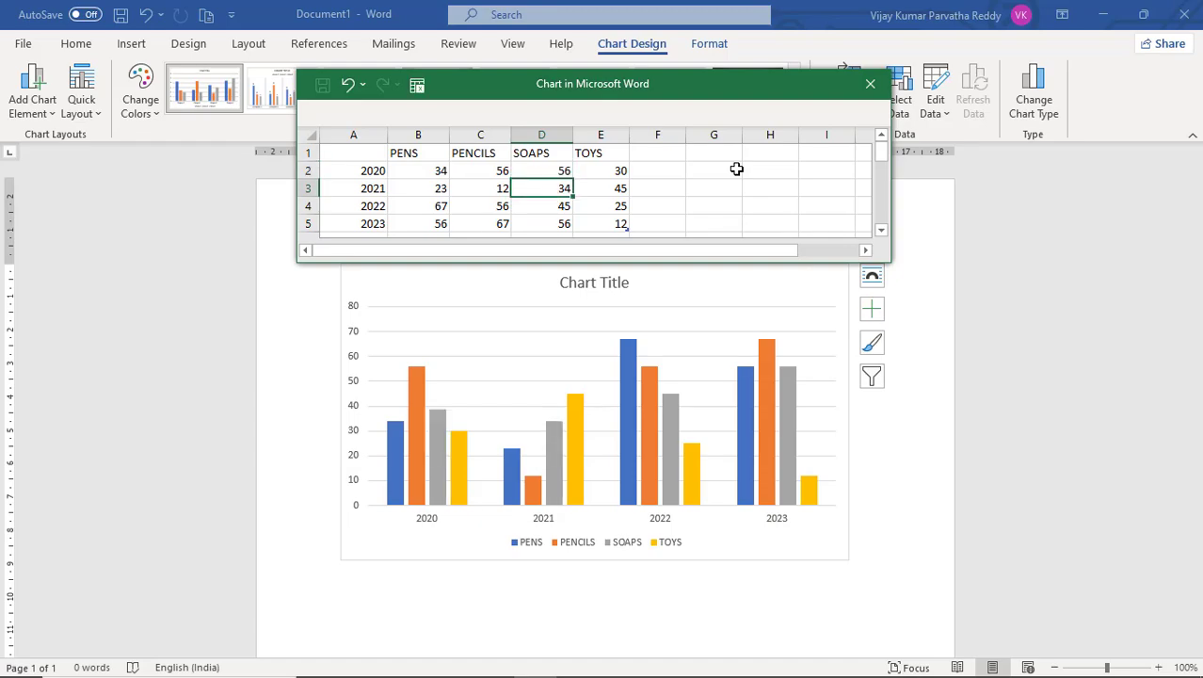
key("Down")
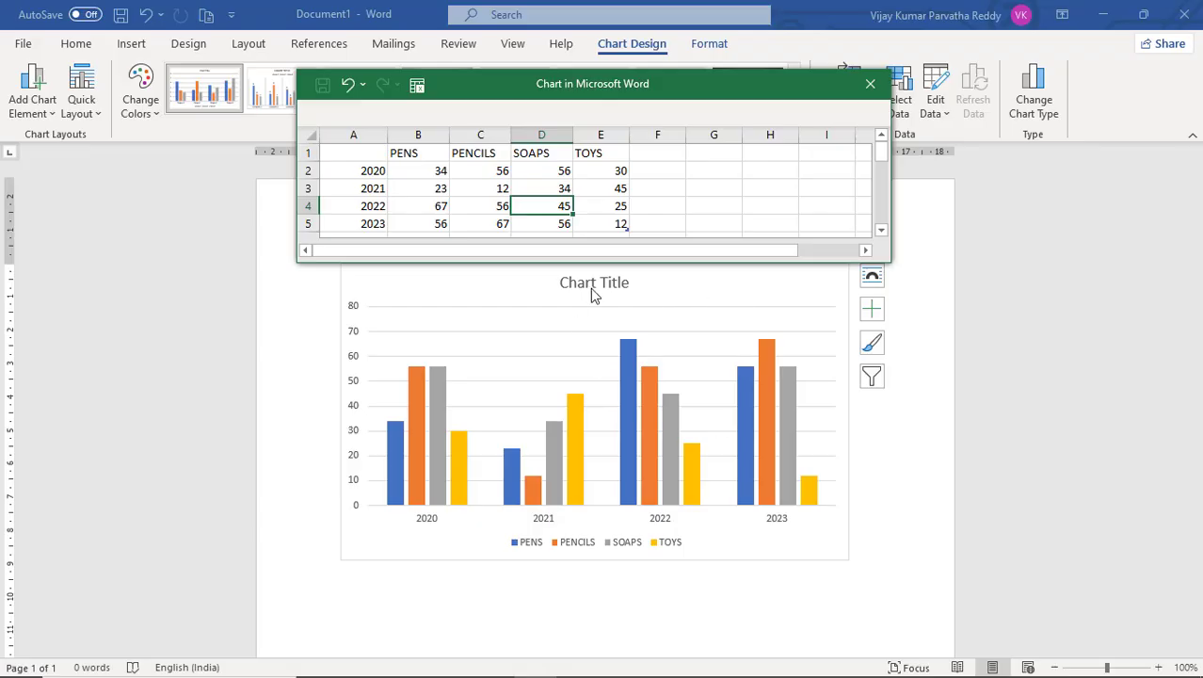
left_click(922, 245)
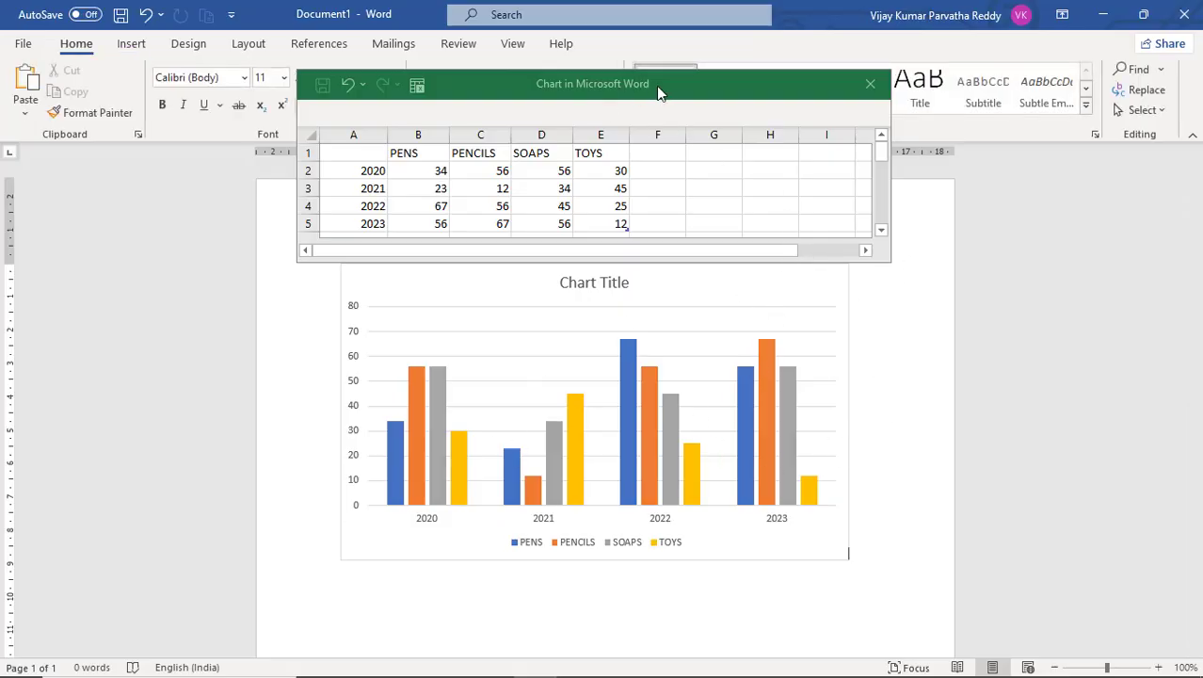
left_click(870, 87)
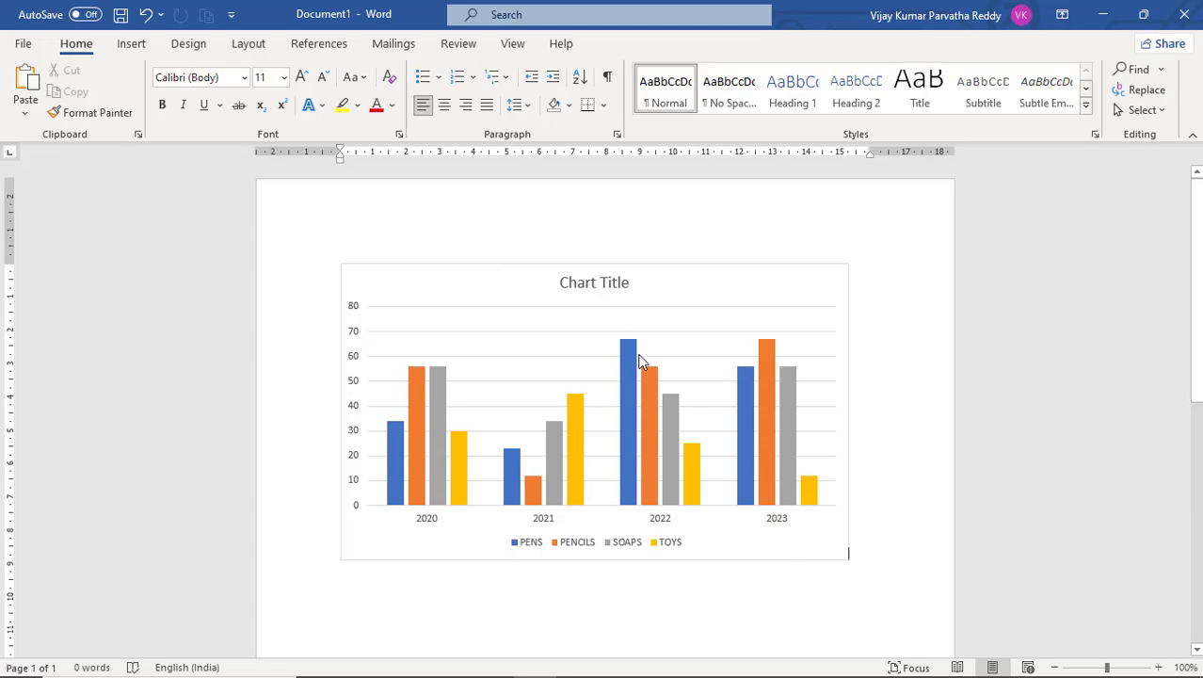
Inspect the chart's legend entries, columns and horizontal axis by selecting and pointing at them.
mouse_move(638, 361)
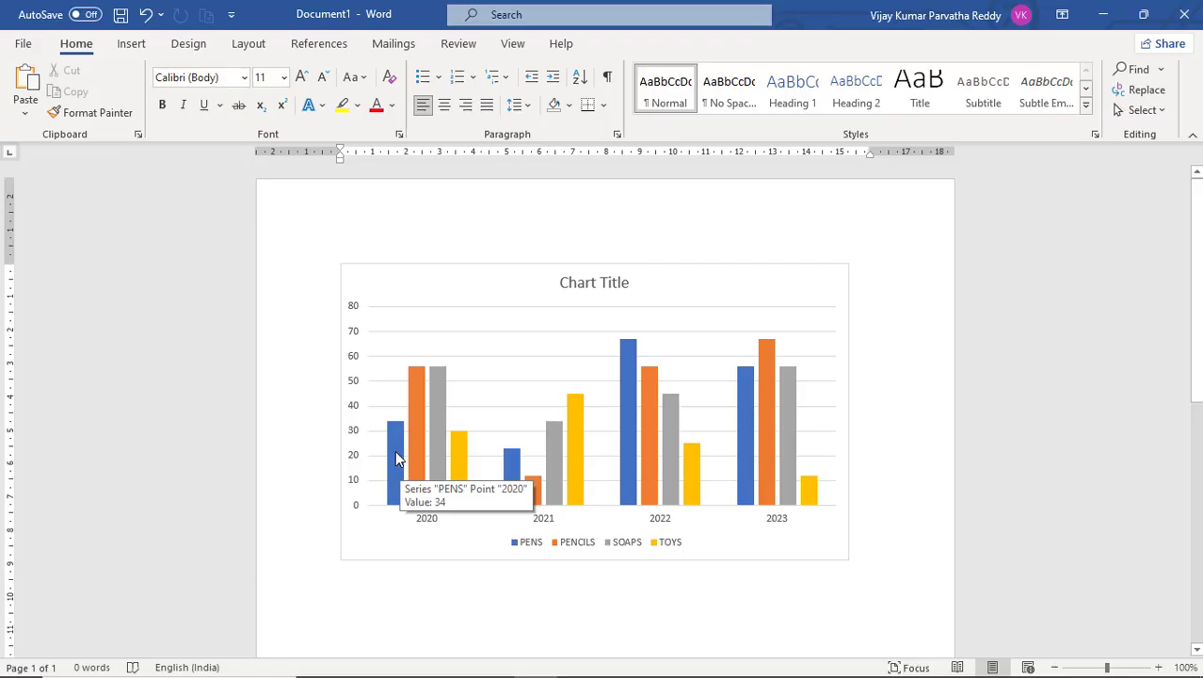
left_click(539, 549)
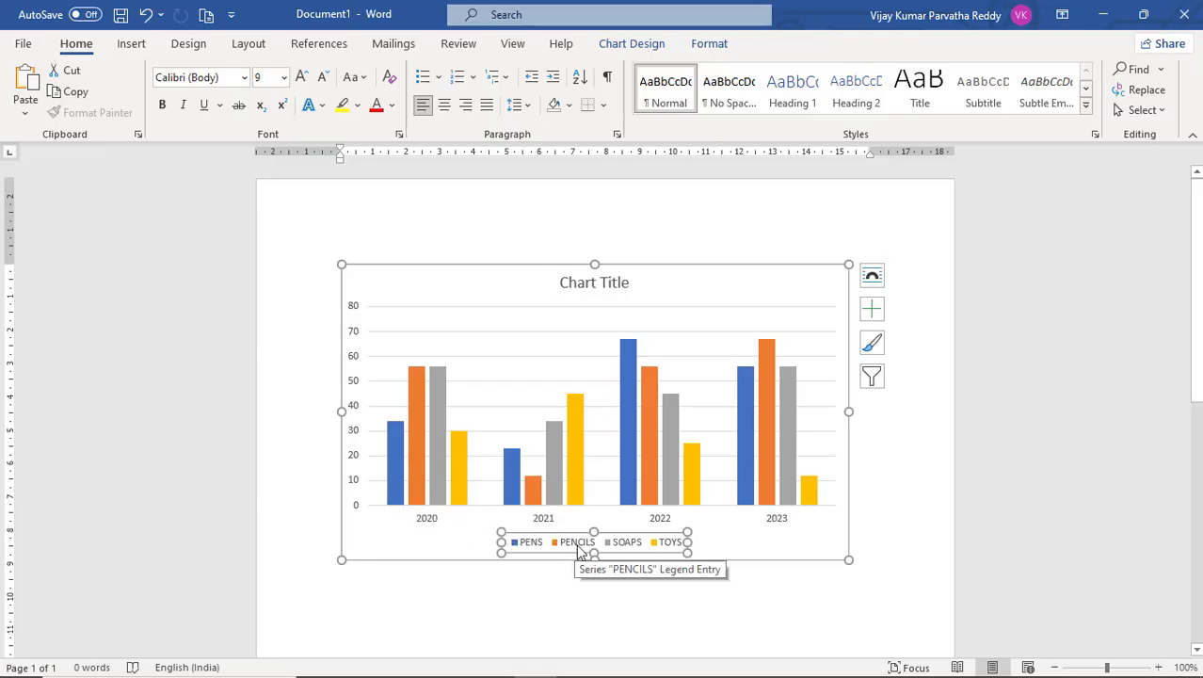
left_click(663, 542)
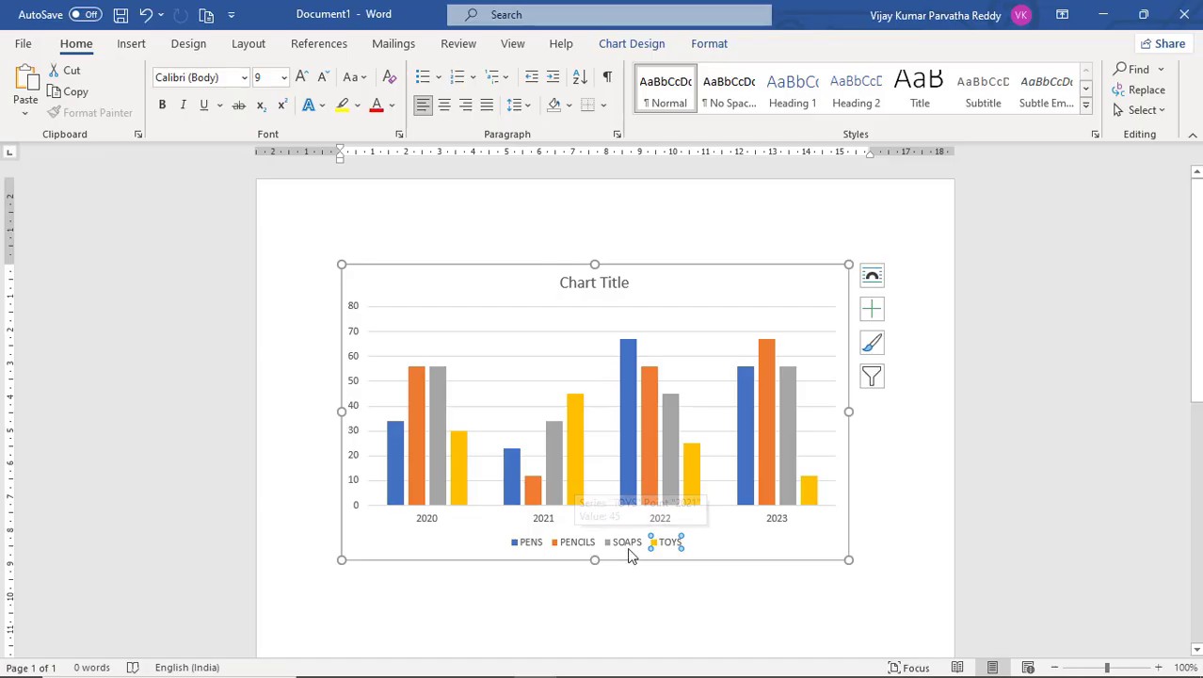
left_click(628, 546)
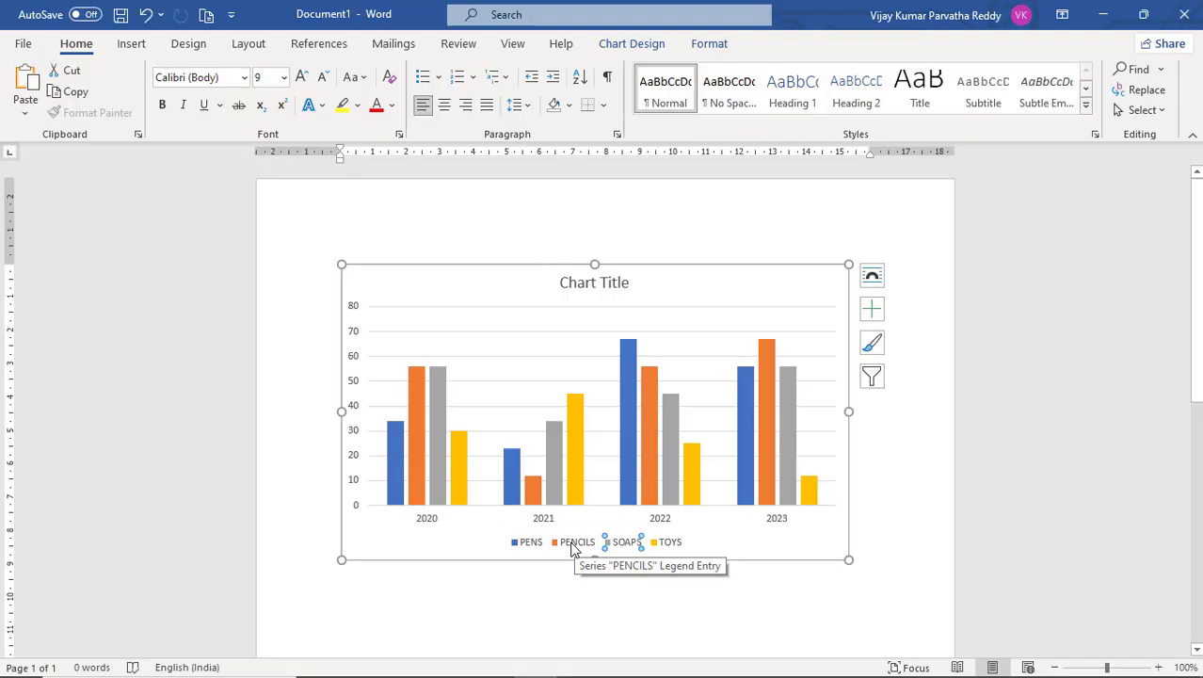
left_click(574, 546)
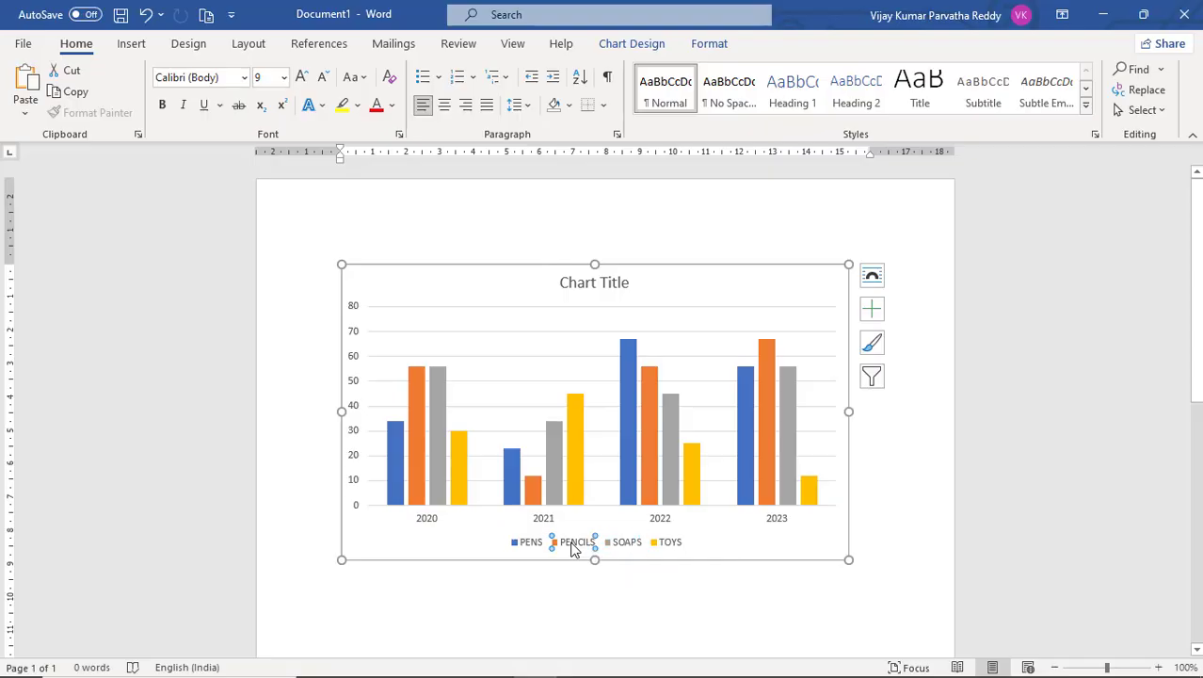
left_click(519, 543)
left_click(573, 541)
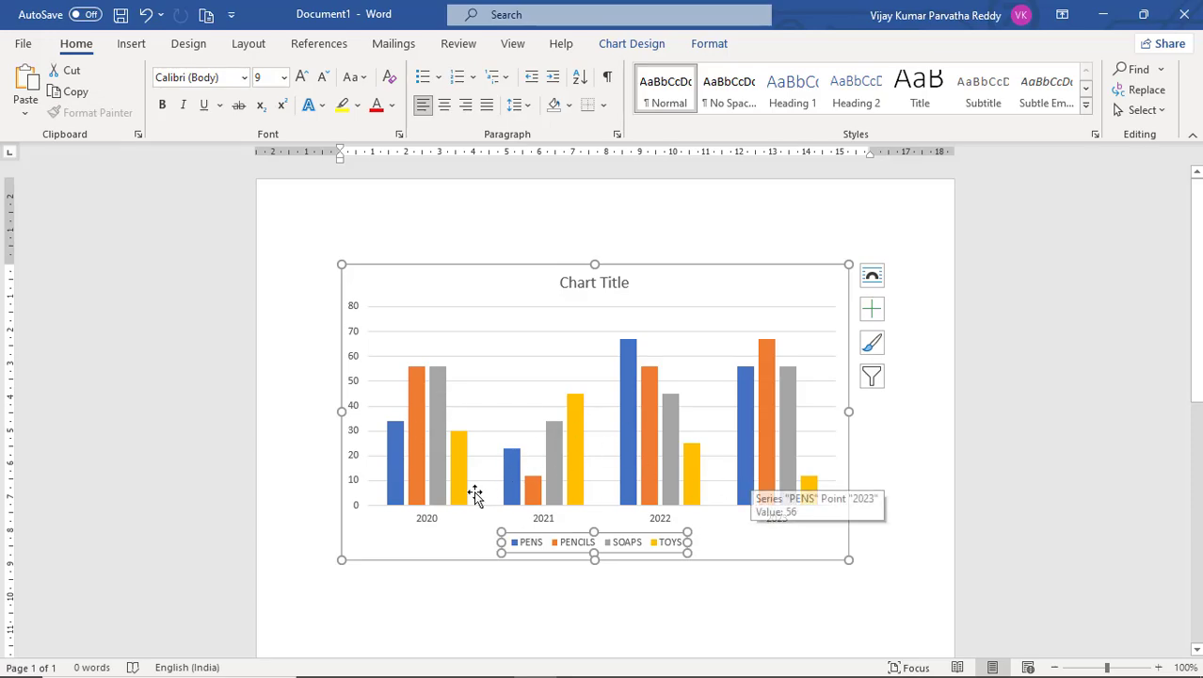
left_click(428, 523)
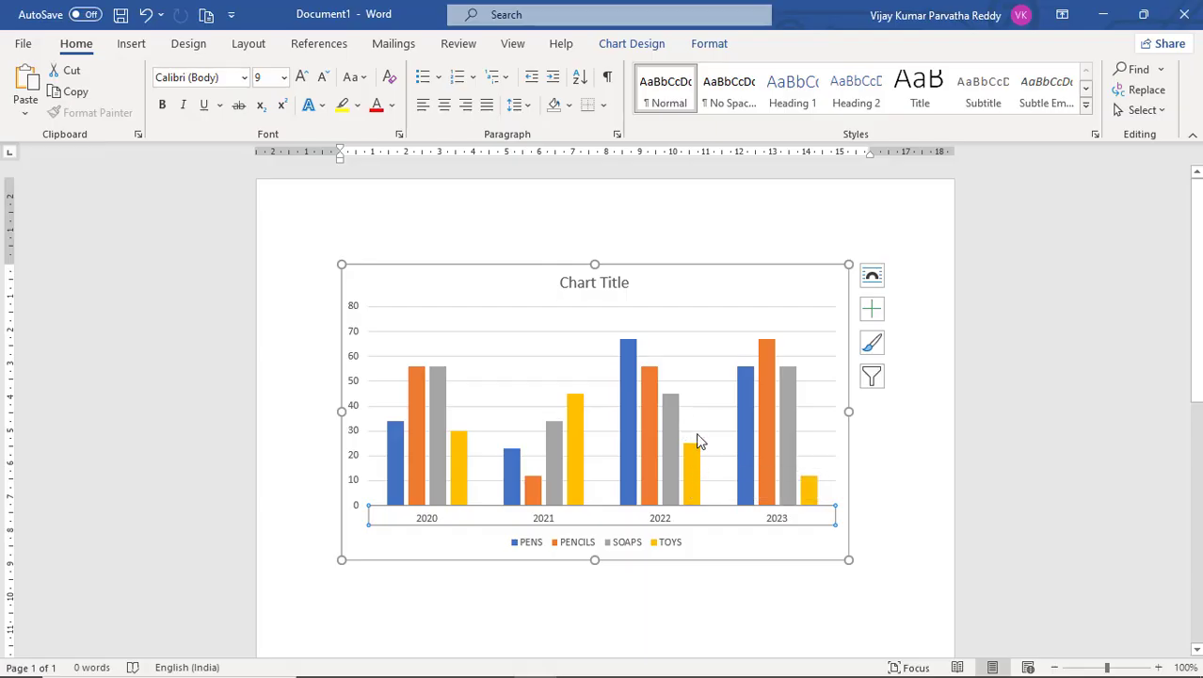
mouse_move(627, 407)
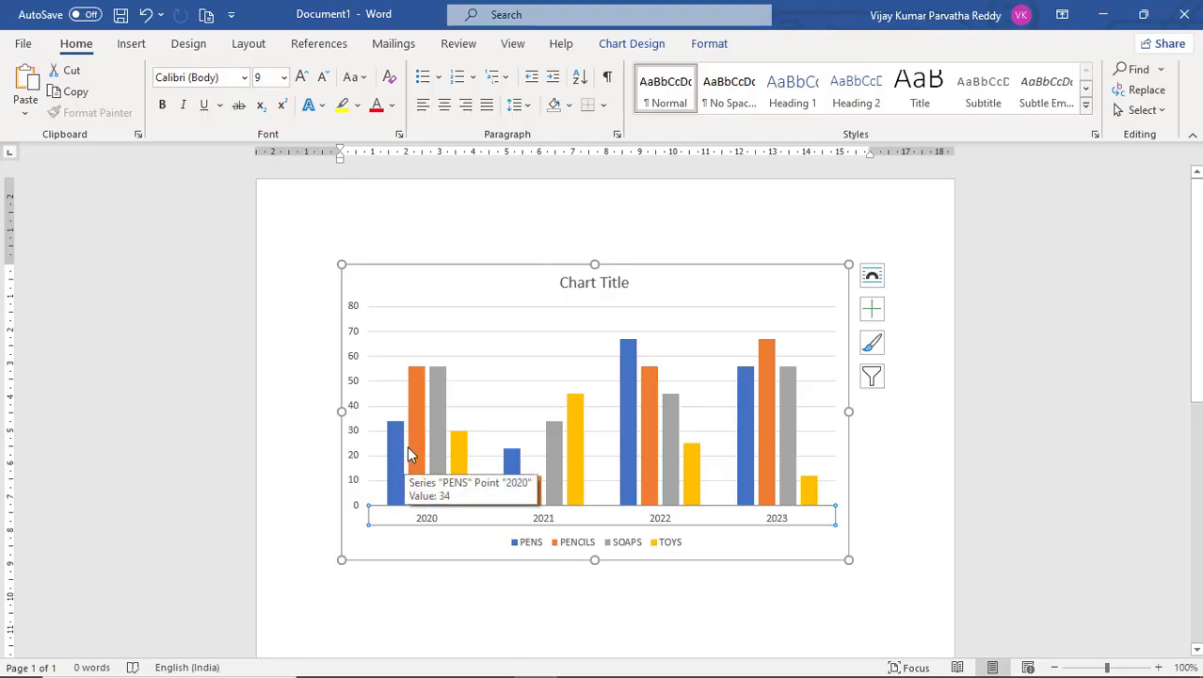
mouse_move(401, 450)
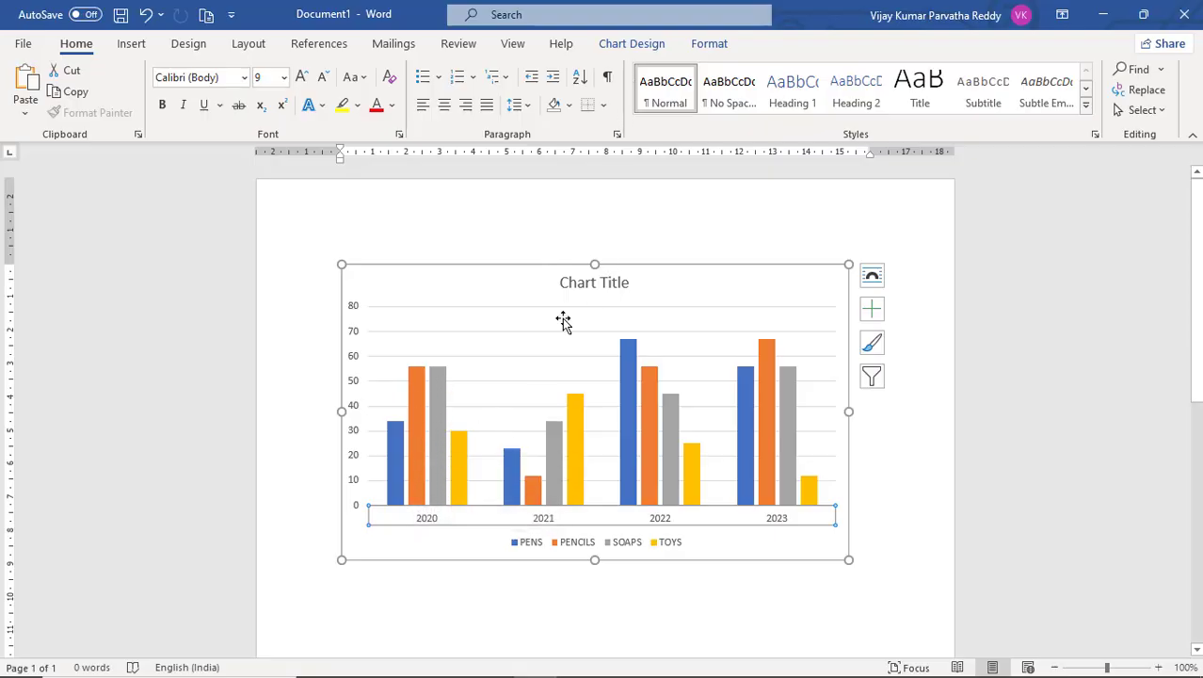
Add data labels at the inside end of the chart's columns.
left_click(631, 44)
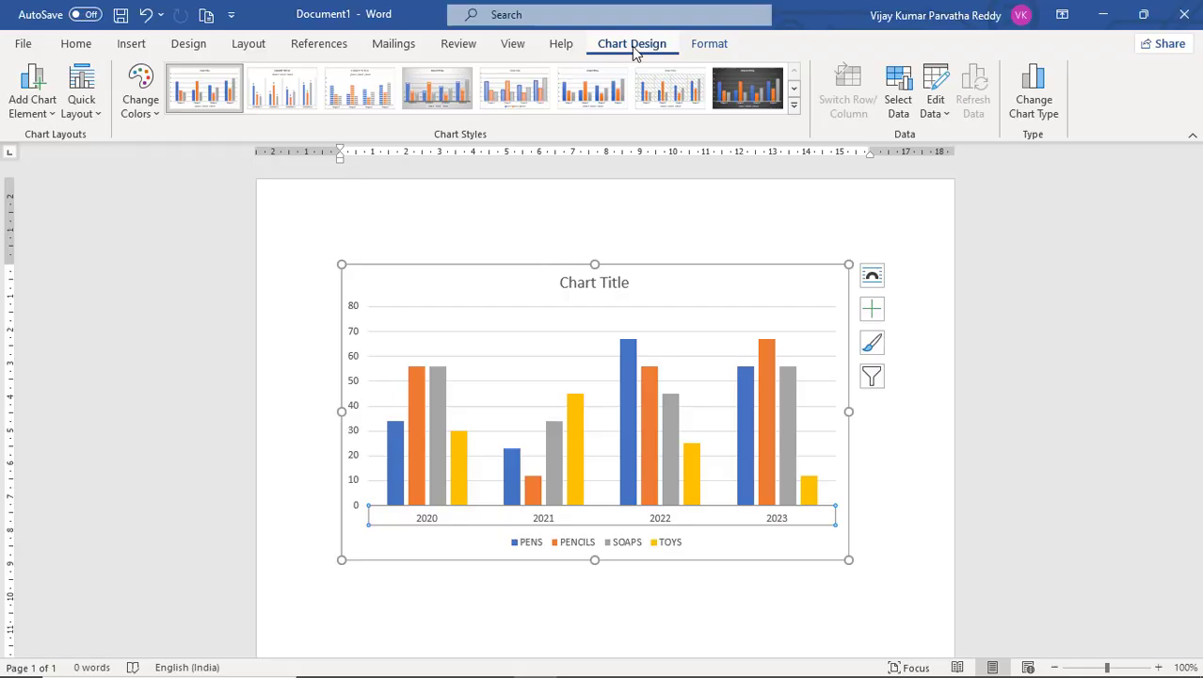
left_click(52, 116)
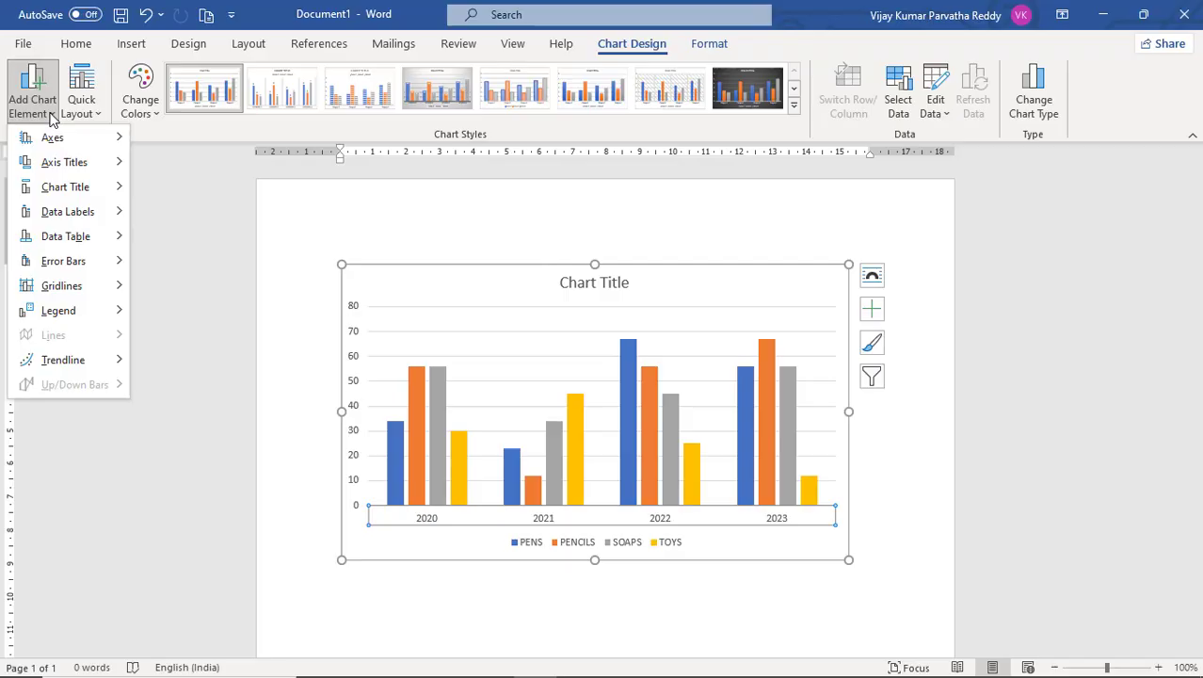
mouse_move(94, 216)
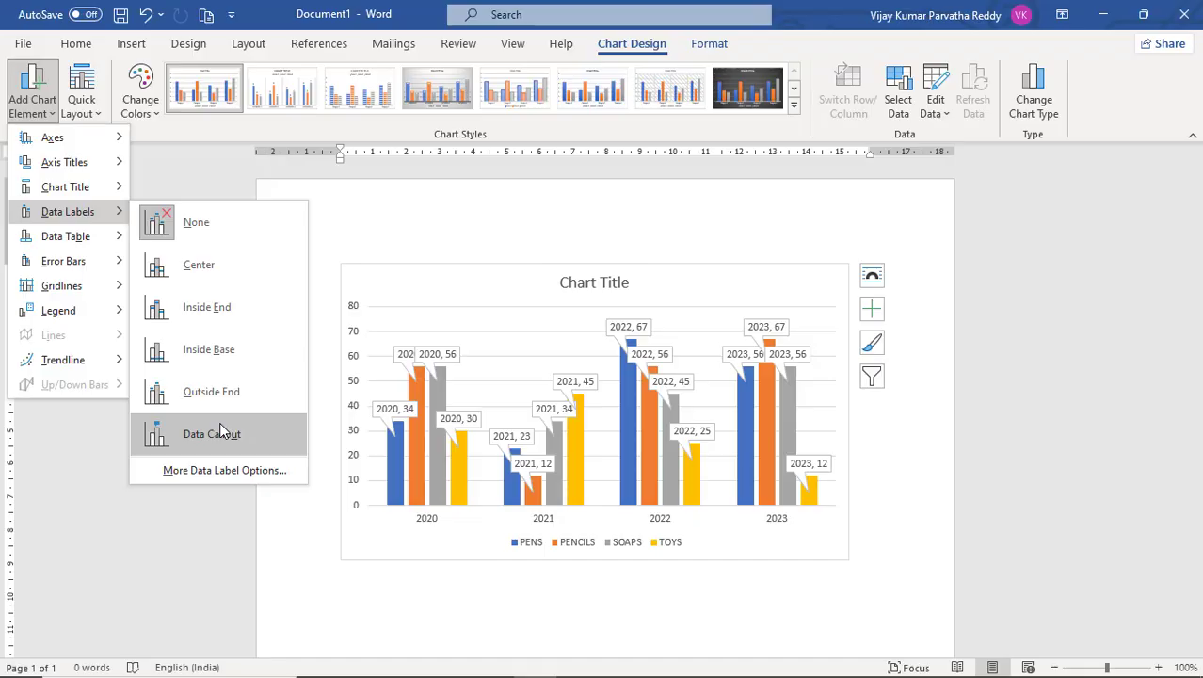
left_click(221, 321)
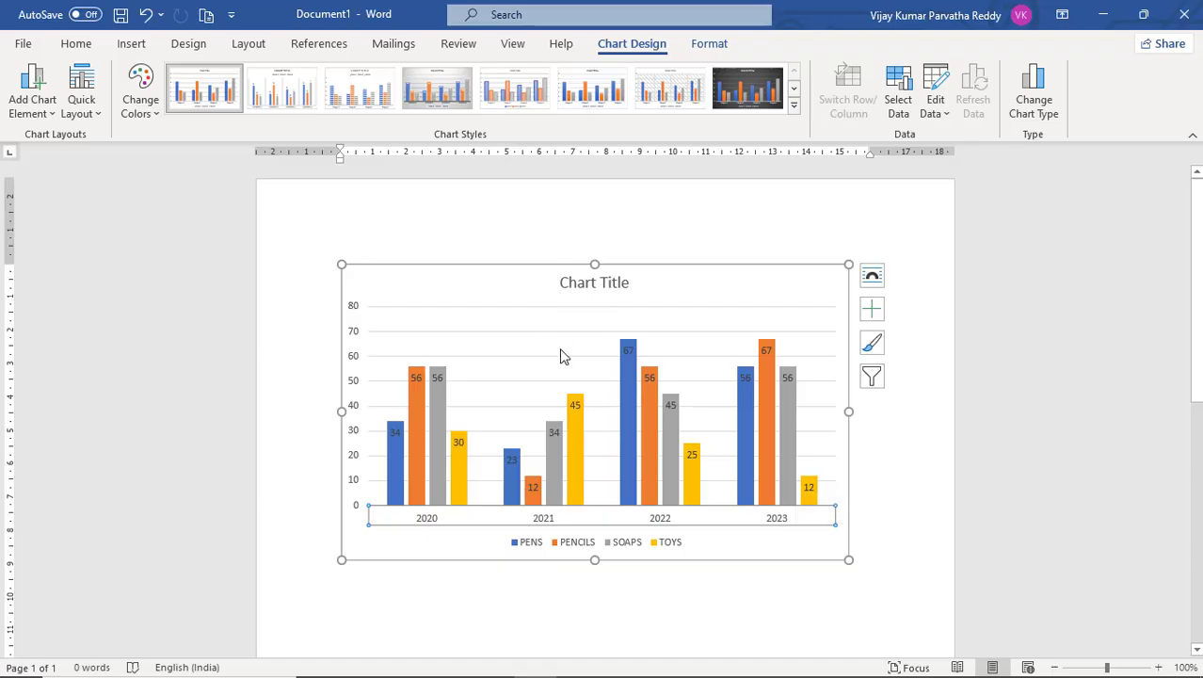
Replace the chart title text with YEAR WISE PRODUCTS SALES.
left_click(595, 282)
left_click(595, 282)
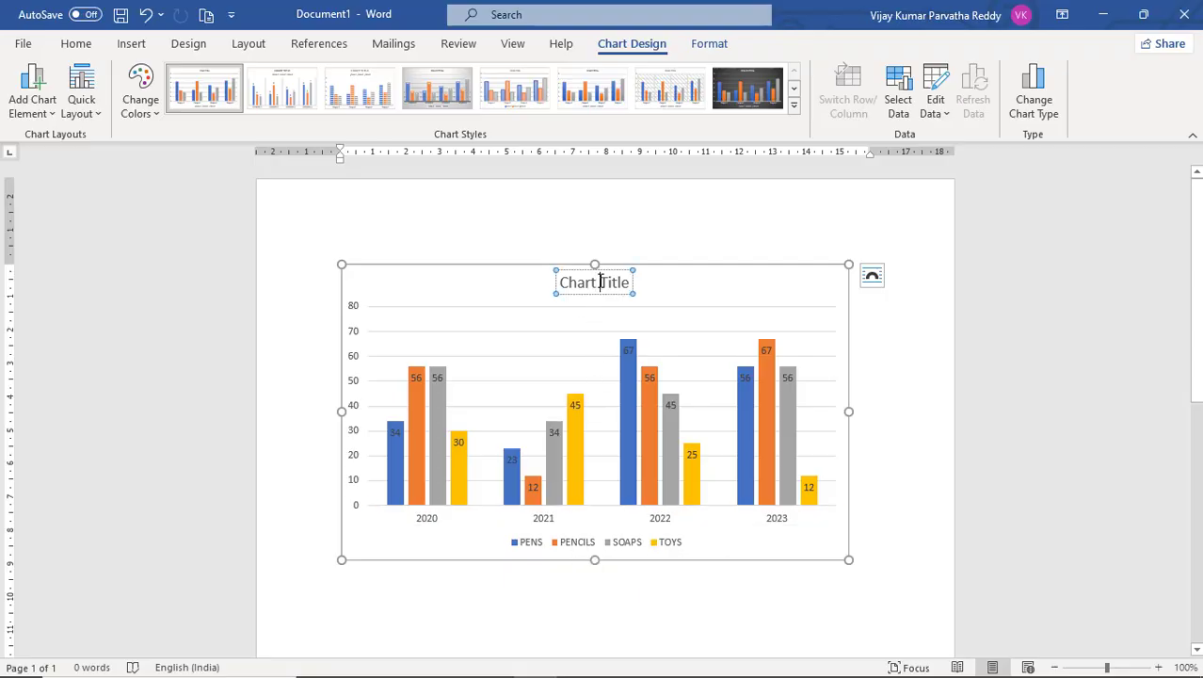
key("BackSpace")
key("BackSpace")
key("BackSpace")
key("BackSpace")
key("BackSpace")
key("BackSpace")
key("BackSpace")
key("BackSpace")
key("BackSpace")
key("BackSpace")
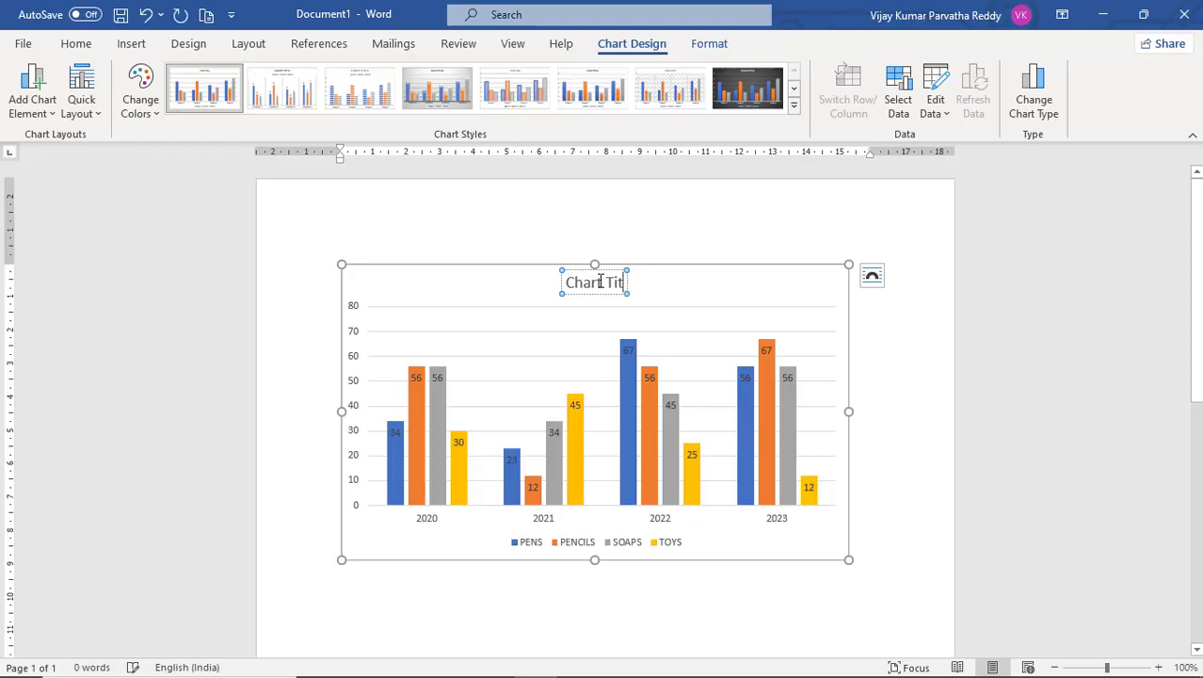
key("BackSpace")
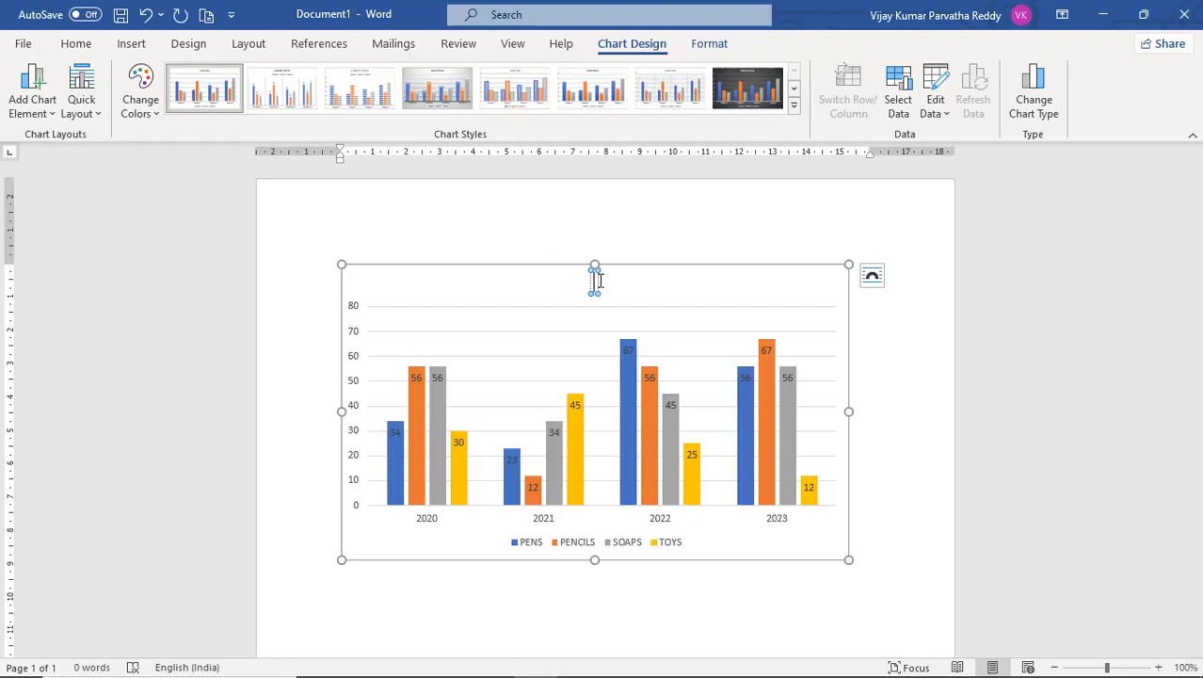
type("y")
key("BackSpace")
type("YEAR WISE PRO")
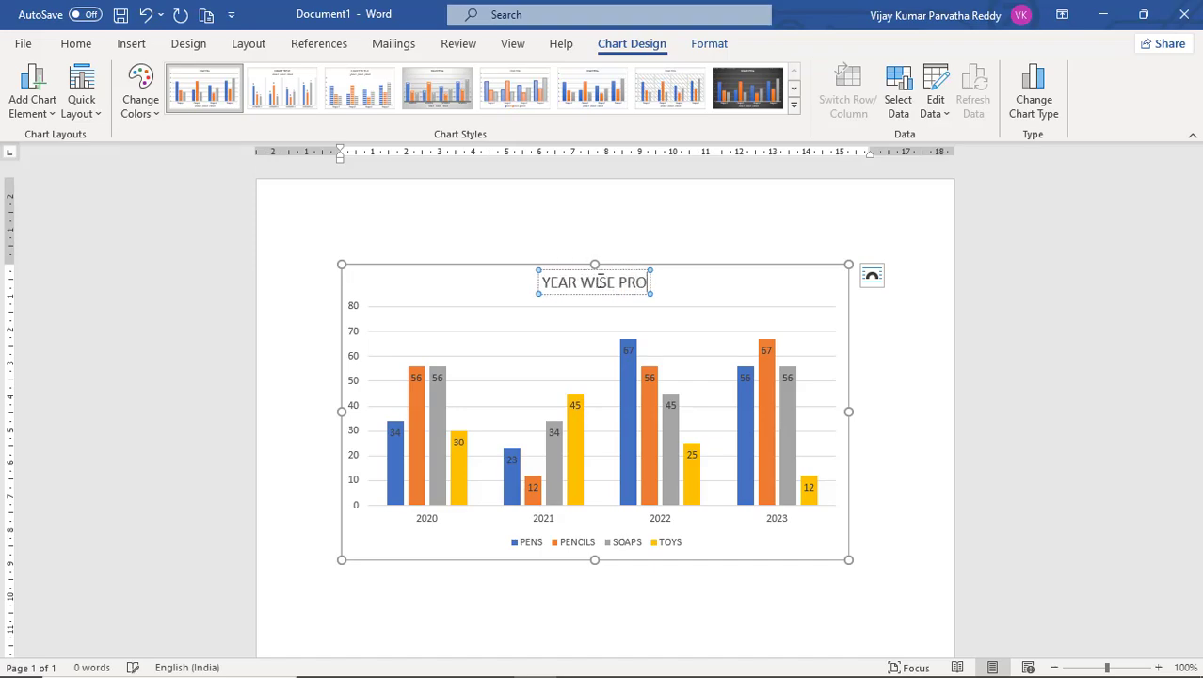
type("DU")
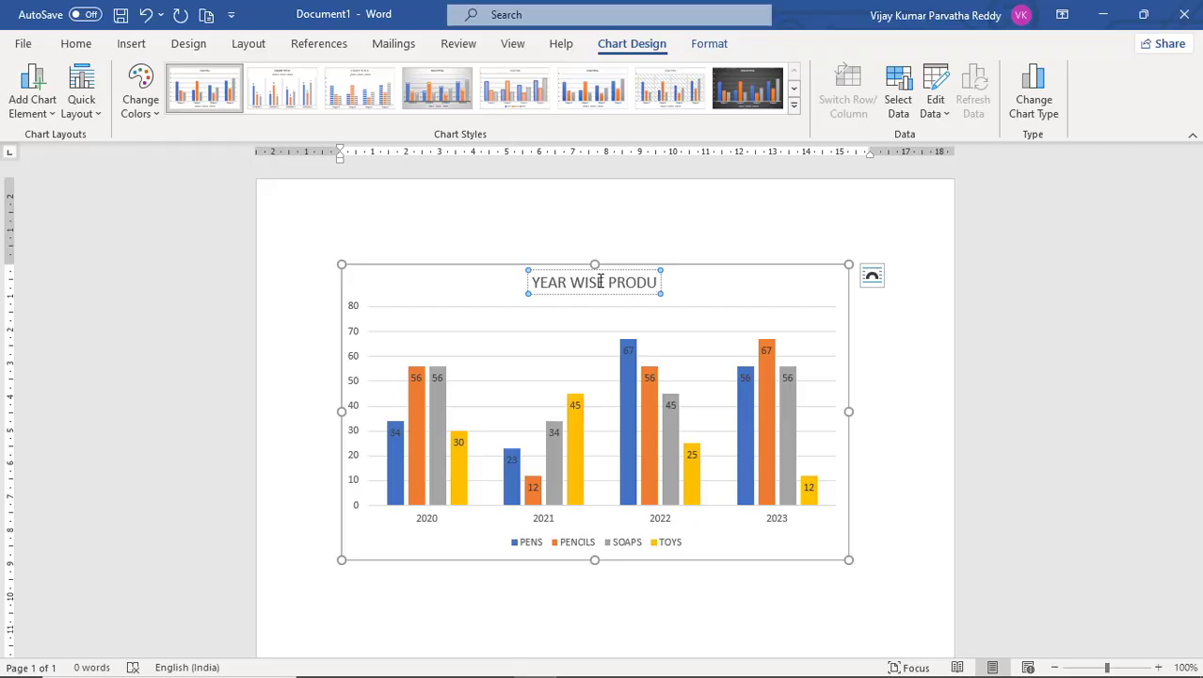
type("CTS SA")
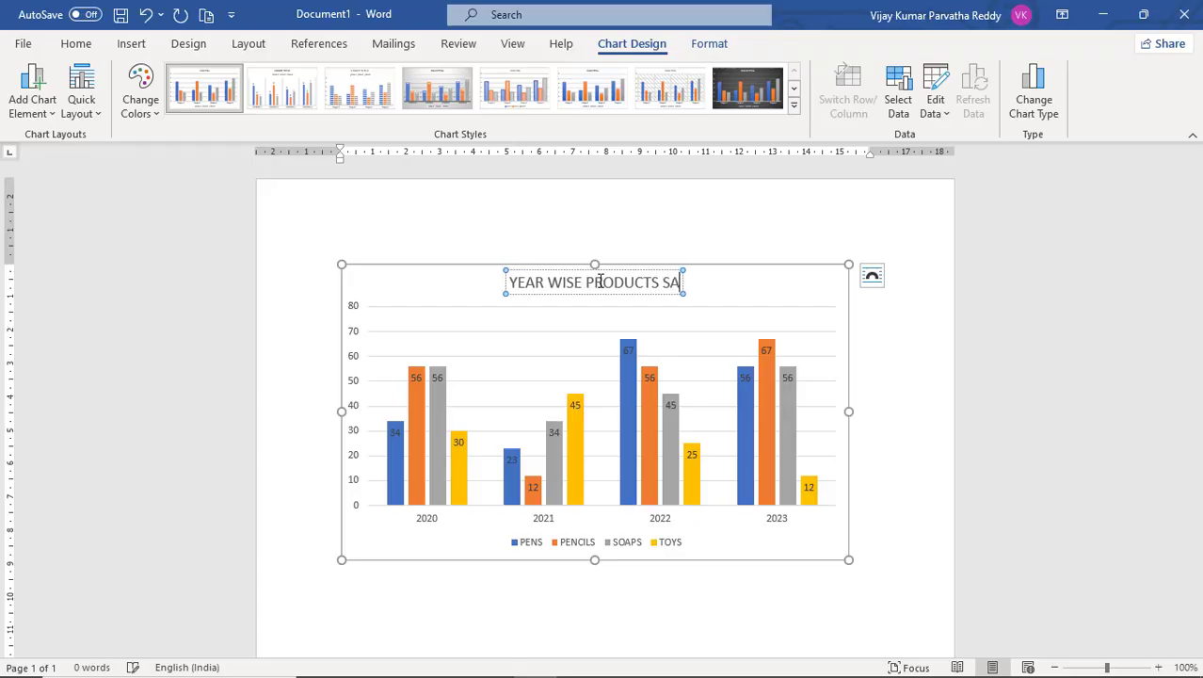
type("LES")
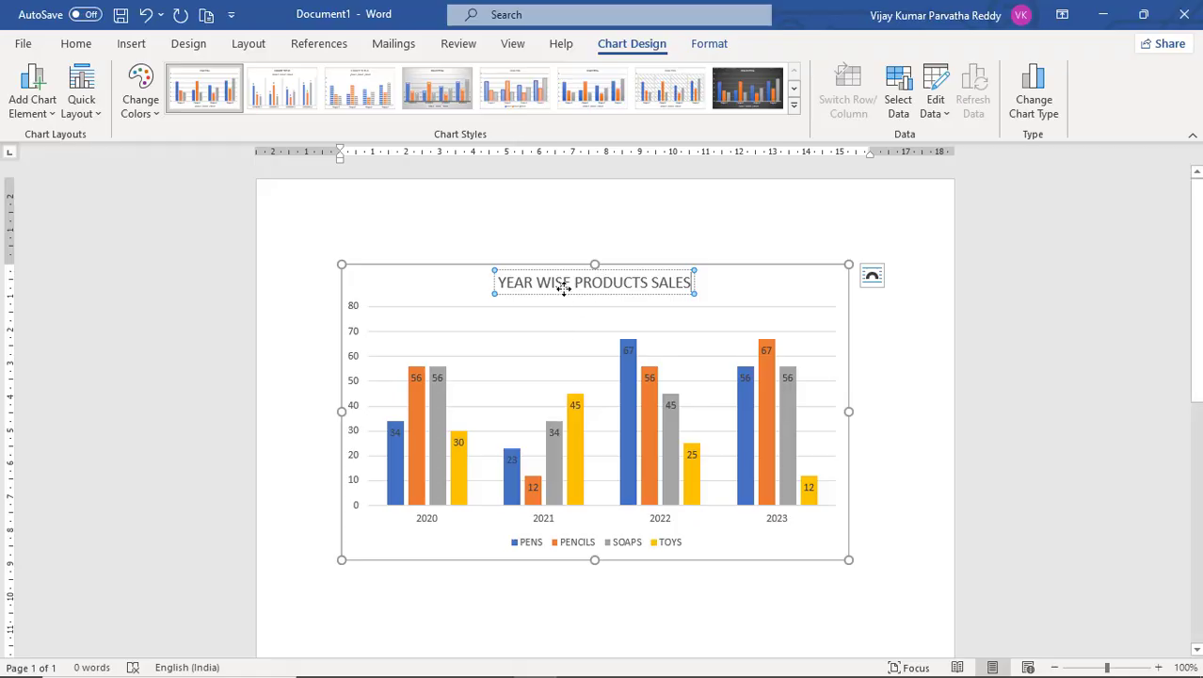
left_click(563, 294)
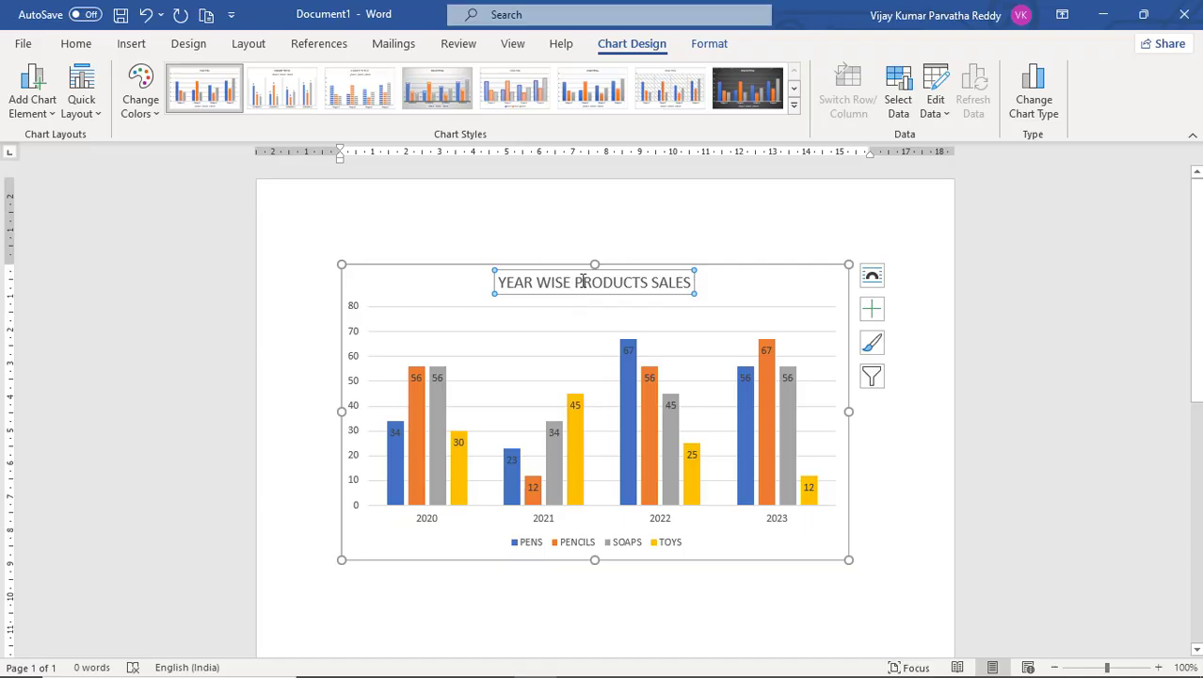
Apply an orange outlined WordArt style to the chart title.
left_click(709, 47)
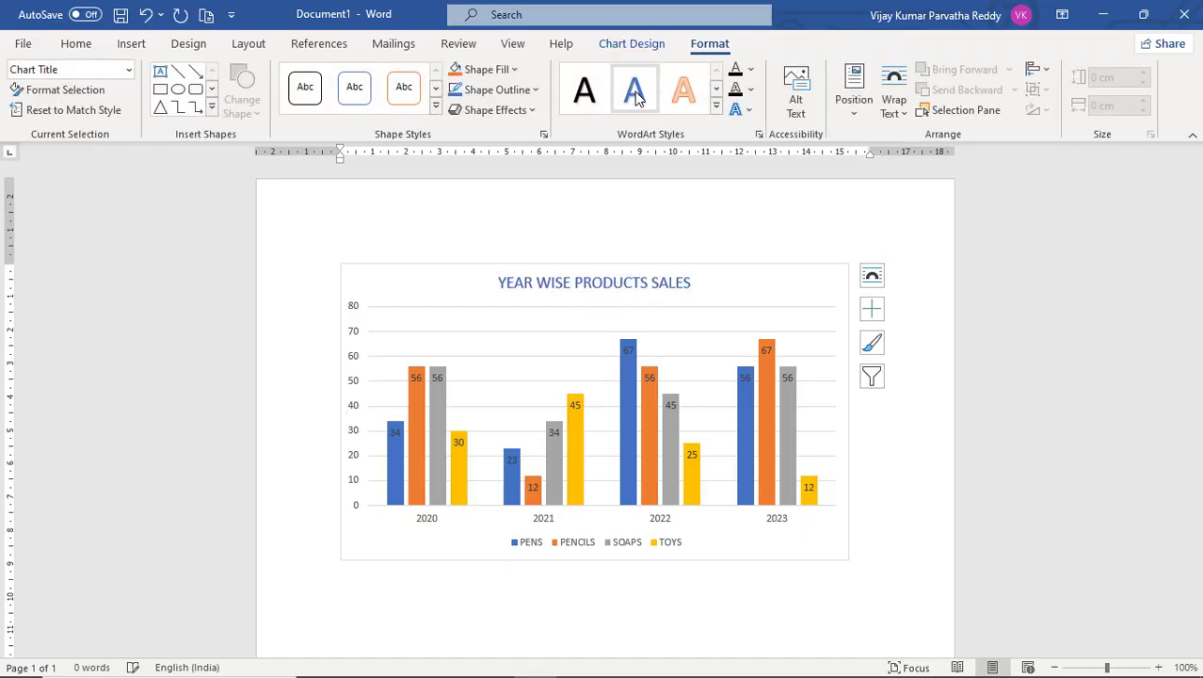
left_click(683, 100)
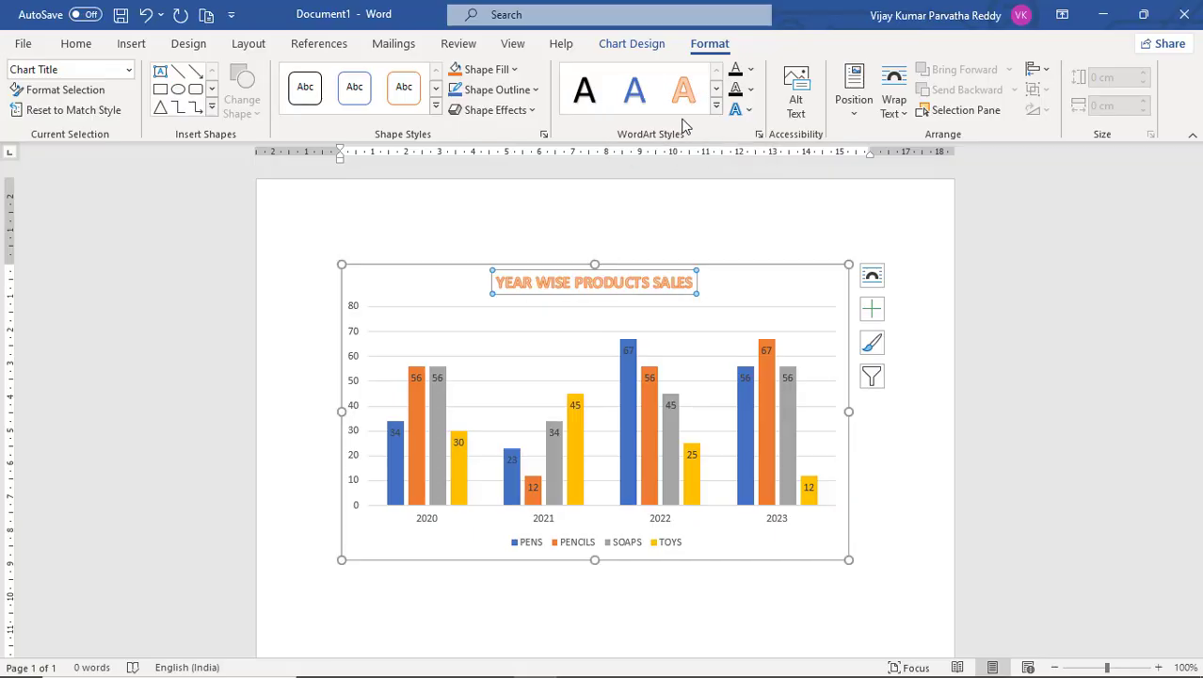
Apply chart Style 8 to the whole chart.
left_click(659, 45)
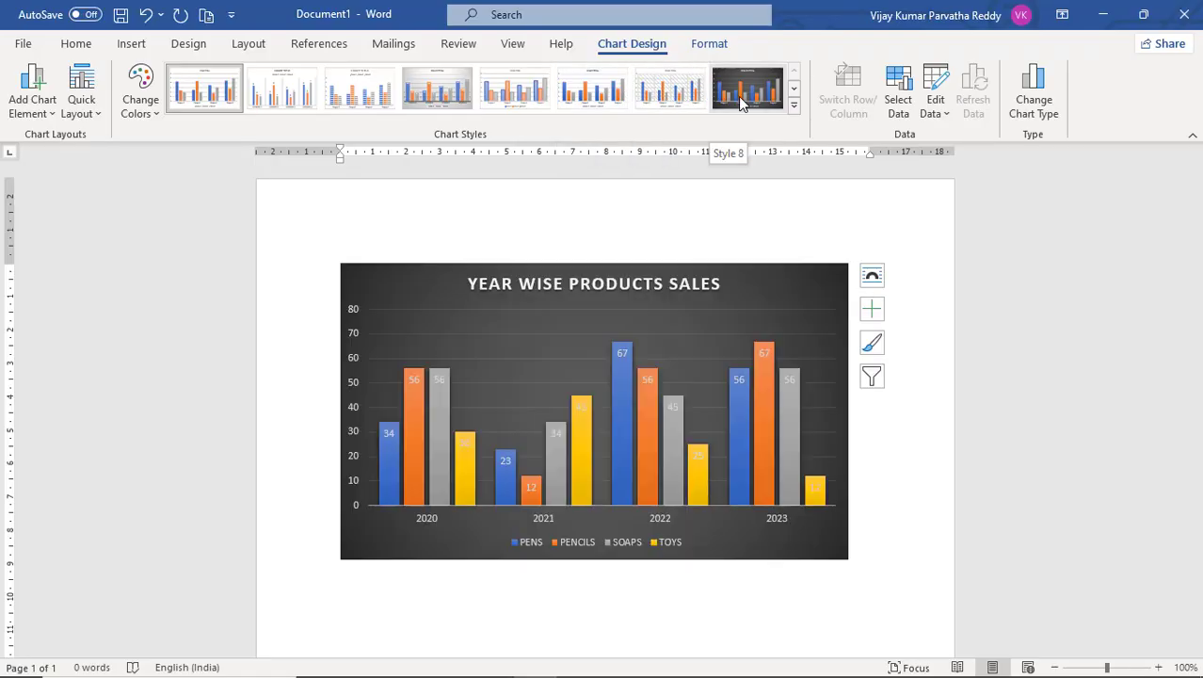
left_click(737, 96)
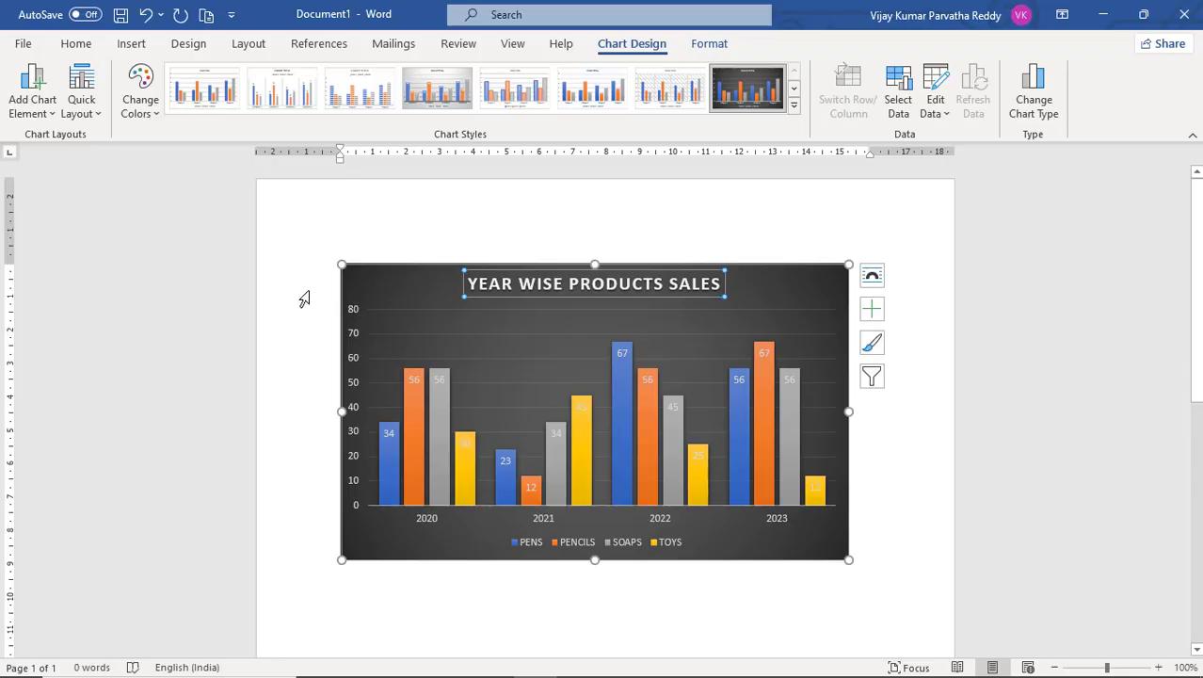
left_click(161, 114)
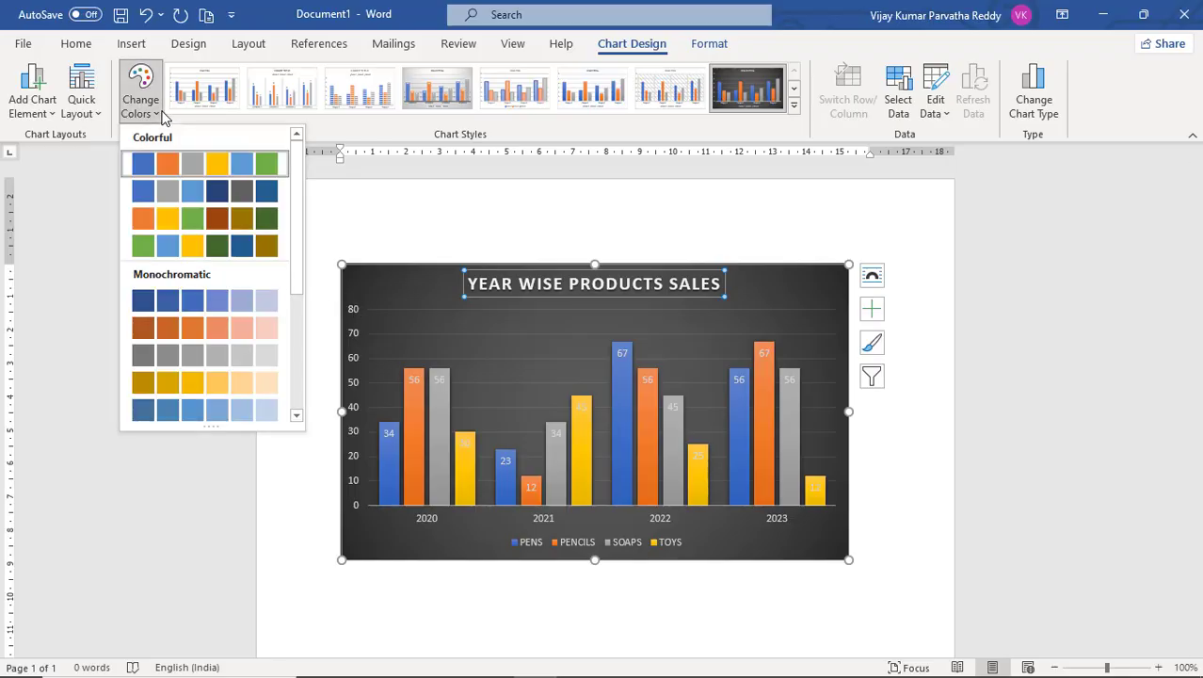
left_click(105, 139)
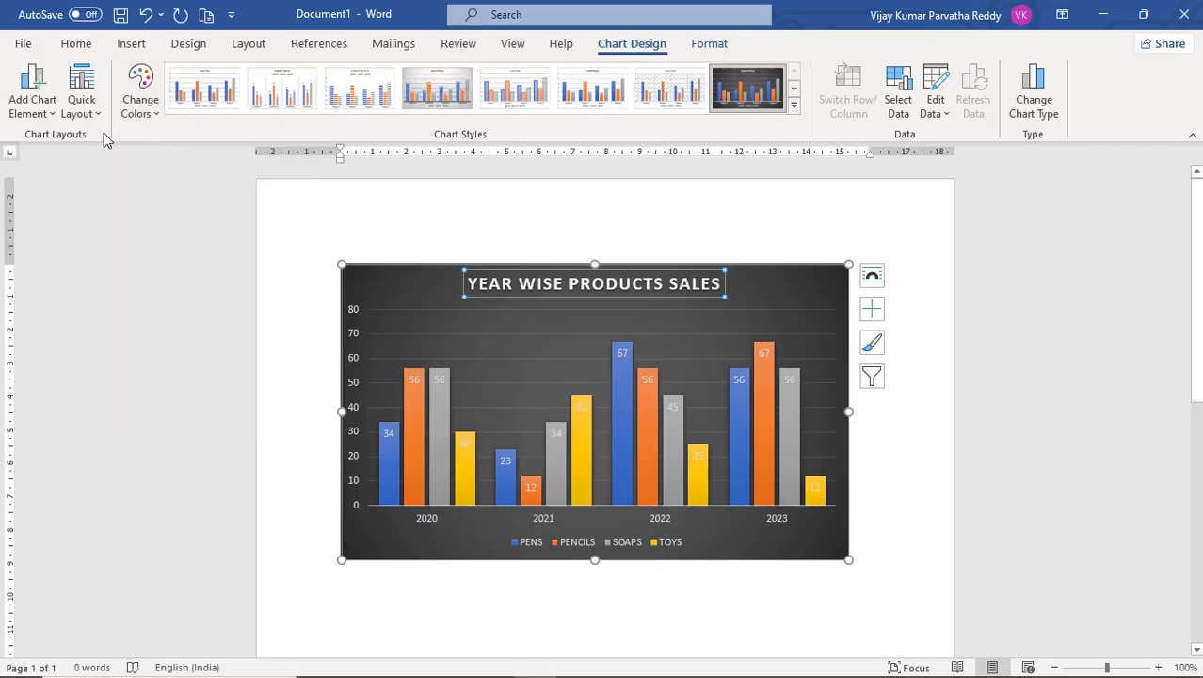
left_click(98, 114)
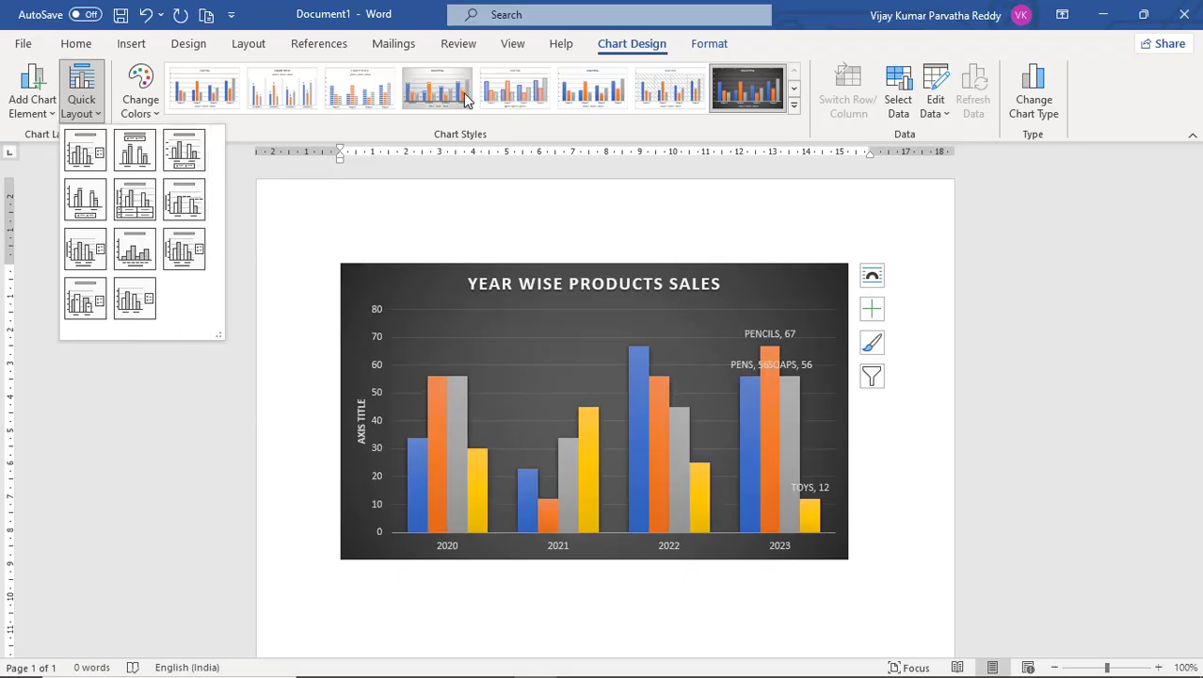
left_click(19, 132)
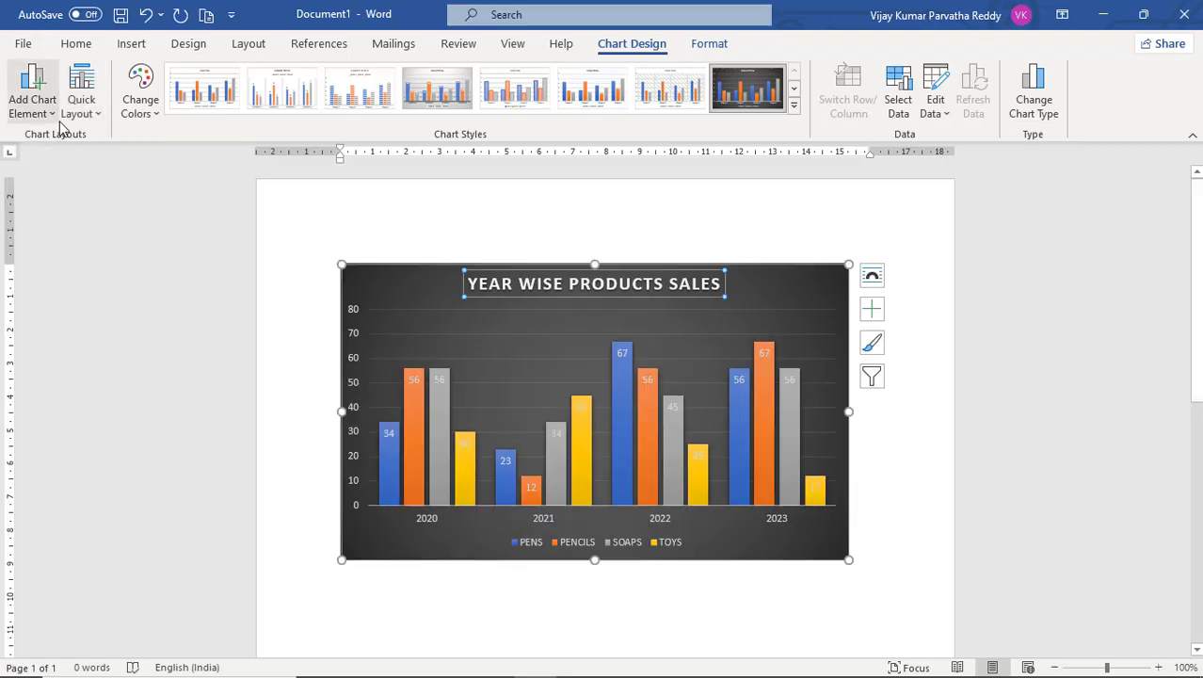
Add a primary horizontal axis title to the chart and rename it YEARS.
left_click(55, 113)
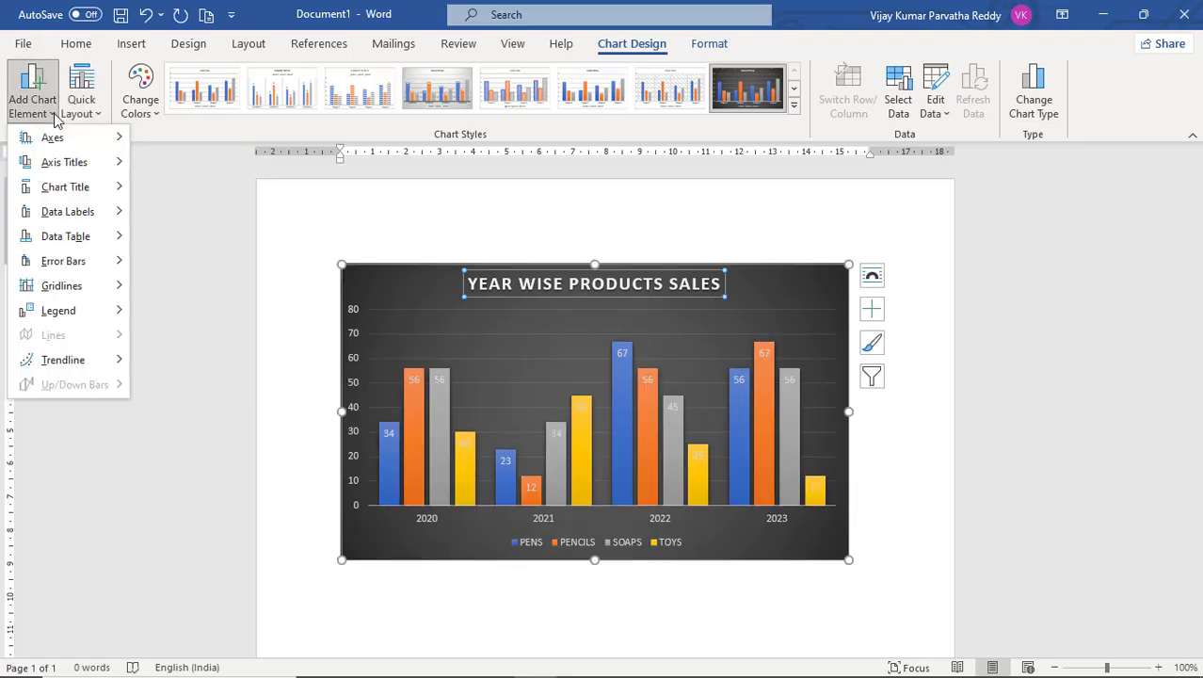
mouse_move(63, 144)
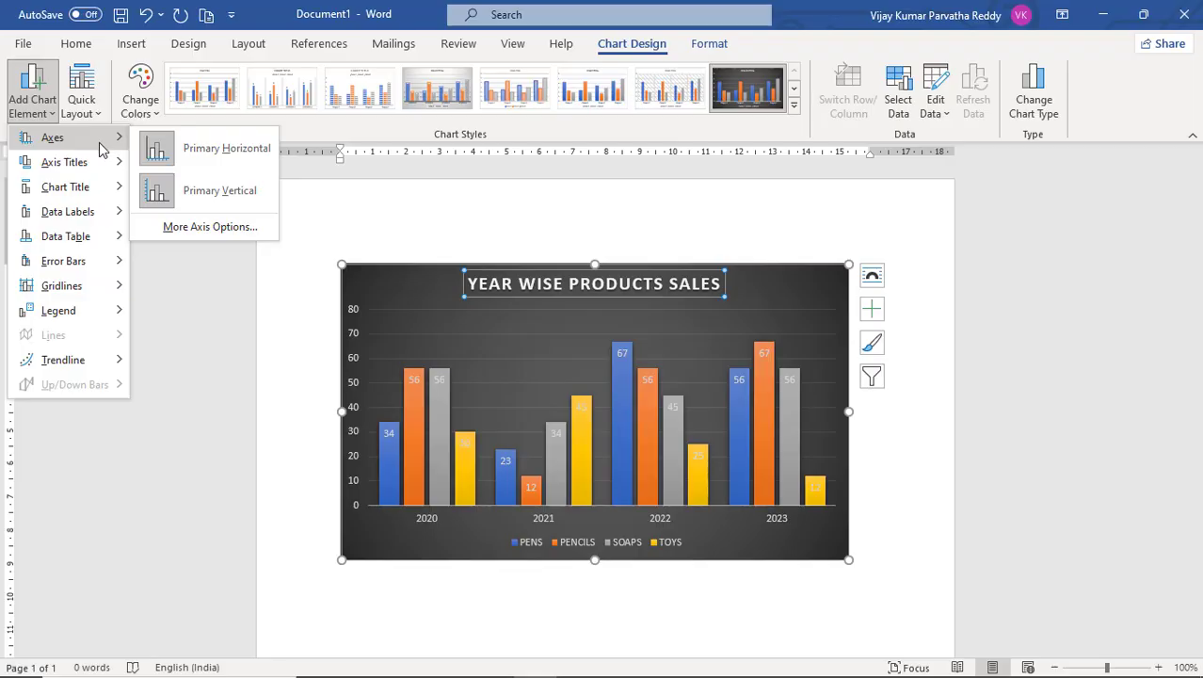
mouse_move(103, 170)
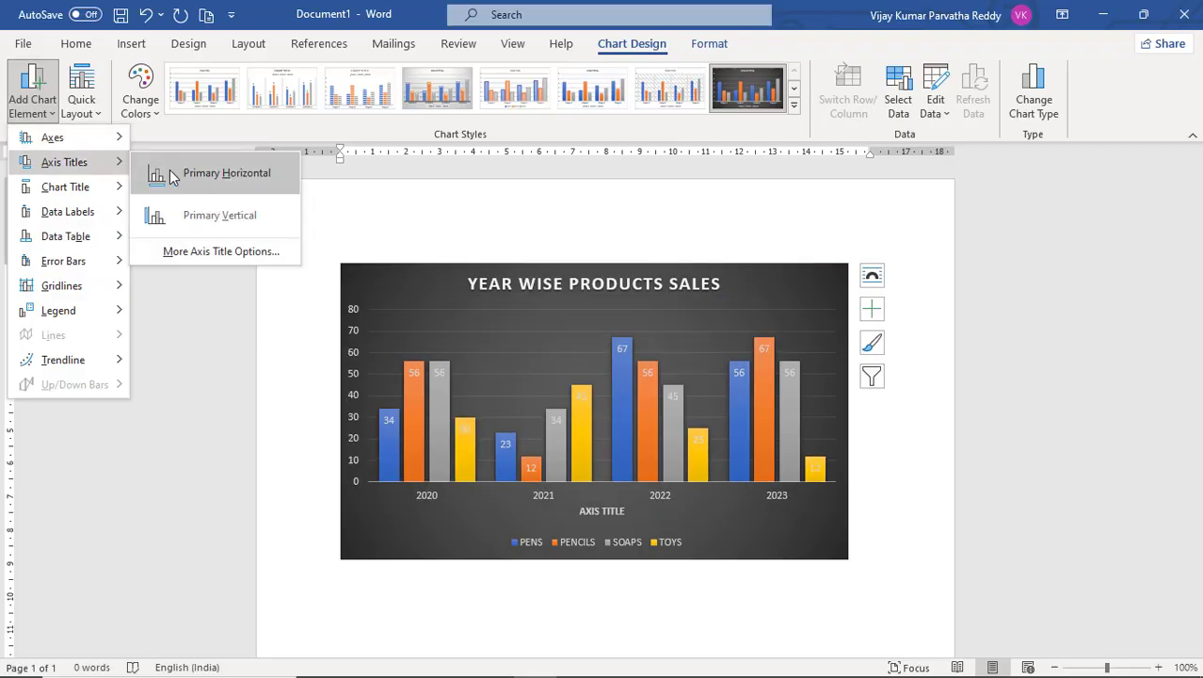
left_click(224, 175)
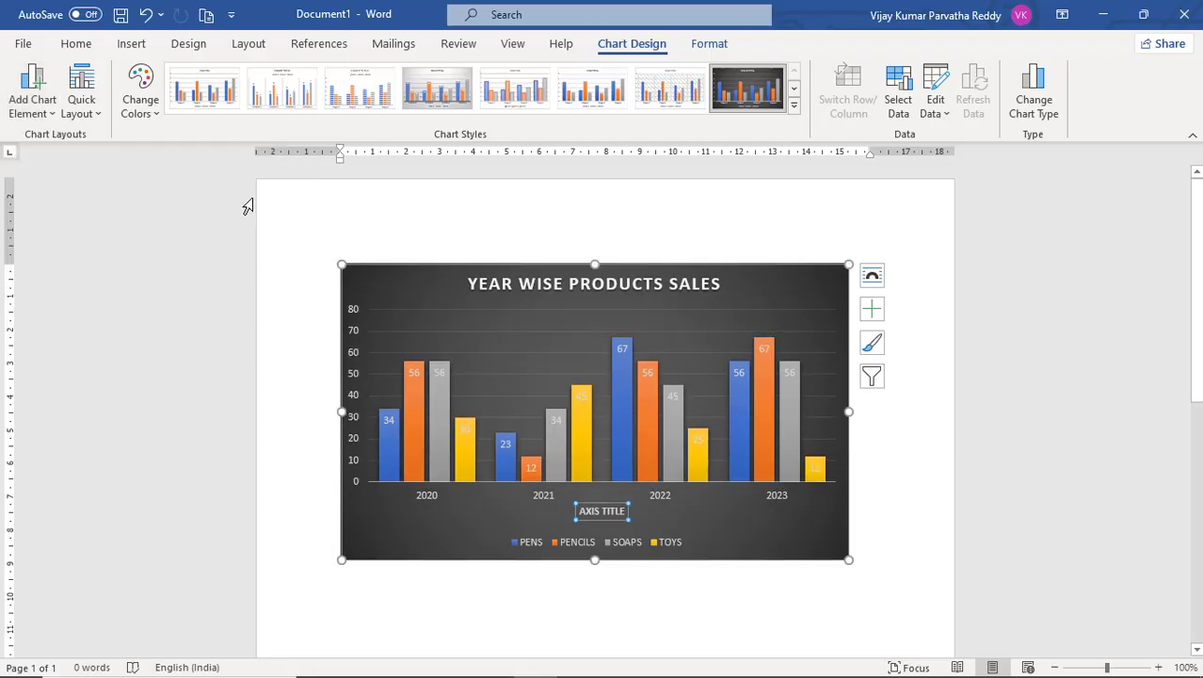
left_click(608, 513)
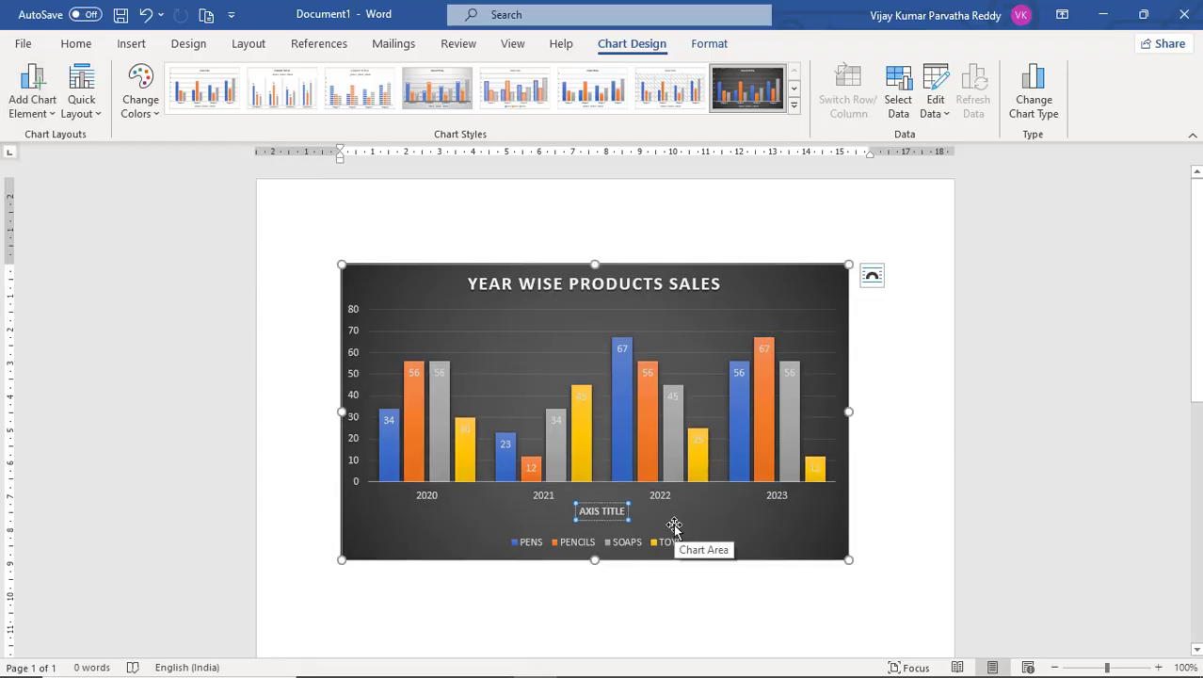
key("BackSpace")
key("BackSpace")
key("BackSpace")
key("BackSpace")
key("BackSpace")
key("BackSpace")
key("BackSpace")
key("BackSpace")
key("BackSpace")
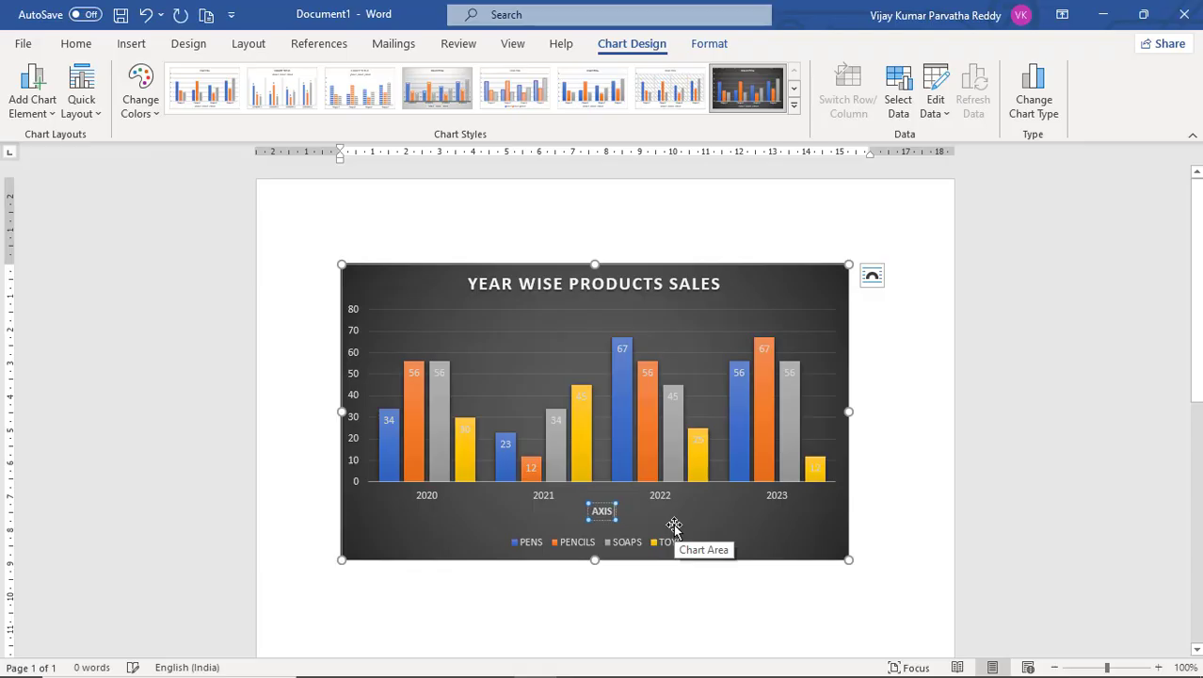
key("BackSpace")
type("YEARS")
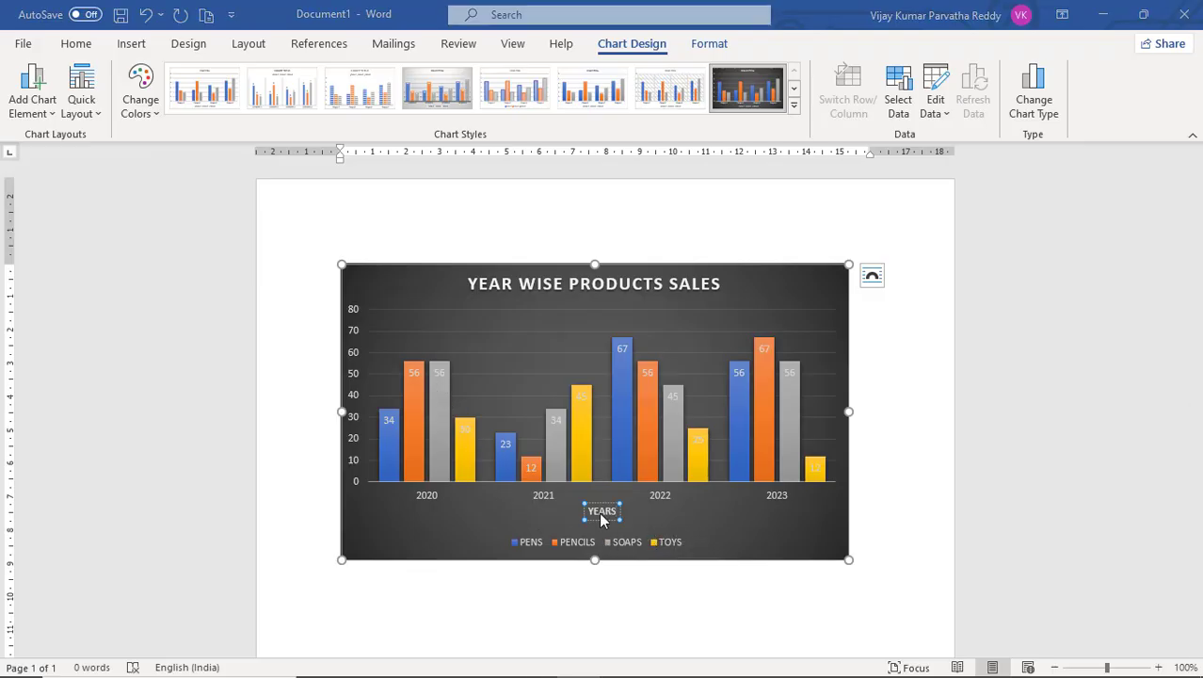
Add a data table with legend keys to the chart.
left_click(58, 114)
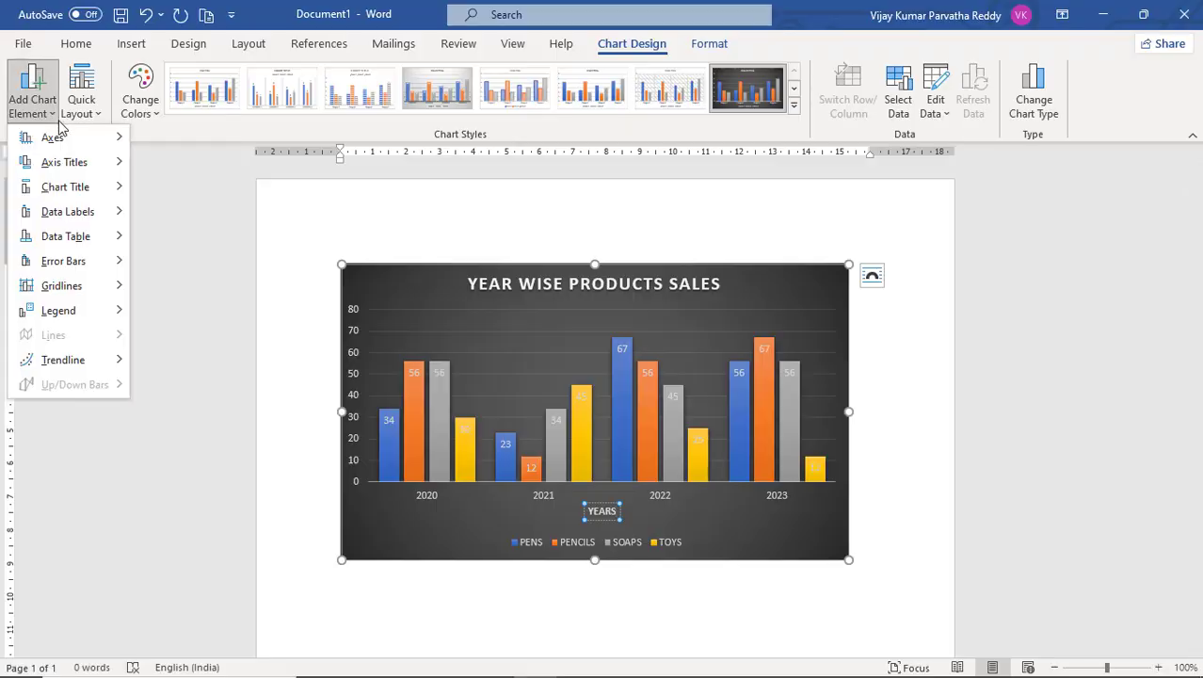
mouse_move(81, 242)
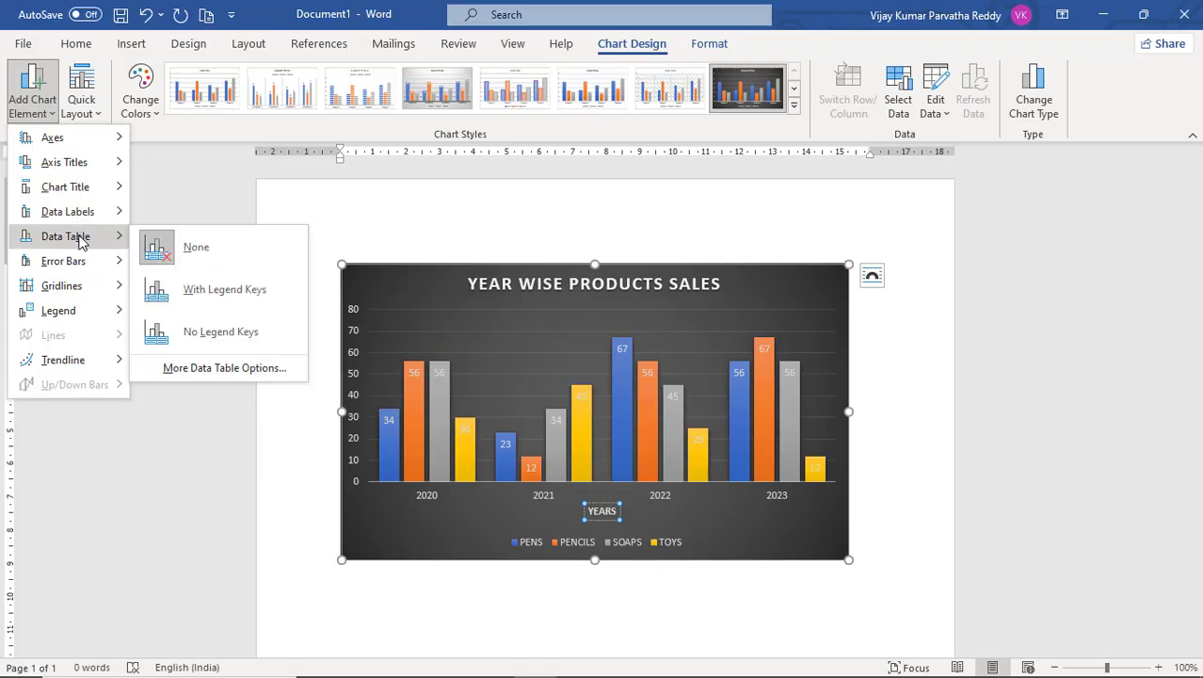
left_click(187, 298)
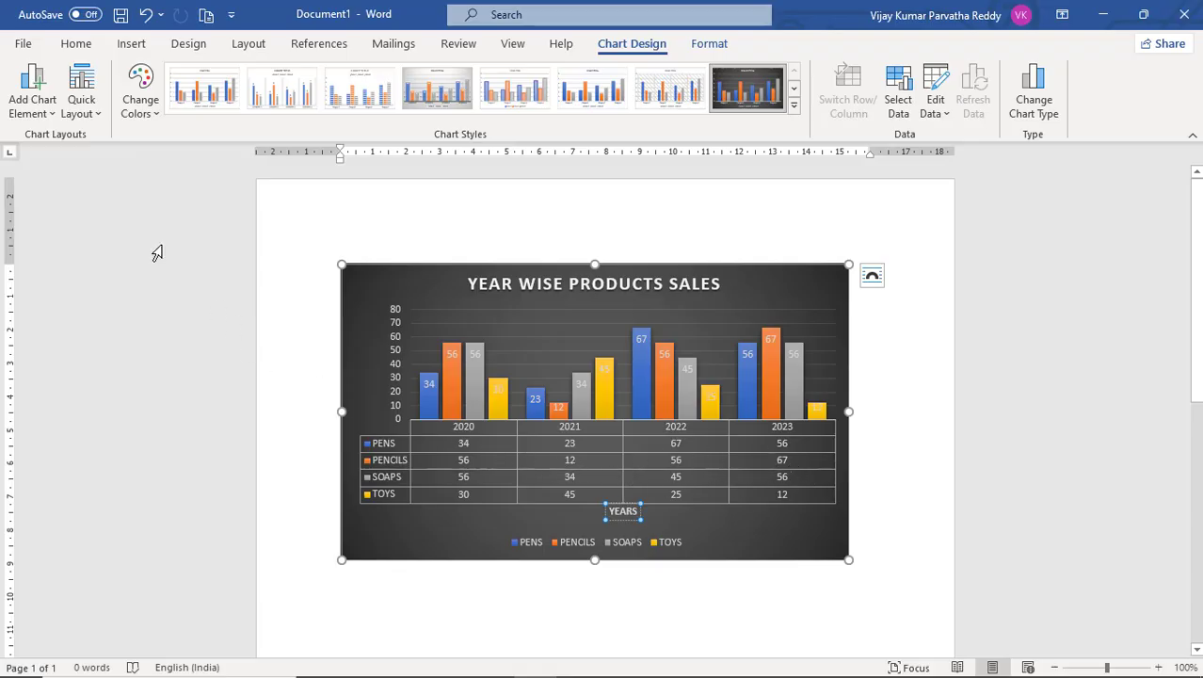
Remove the data table from the chart.
left_click(47, 114)
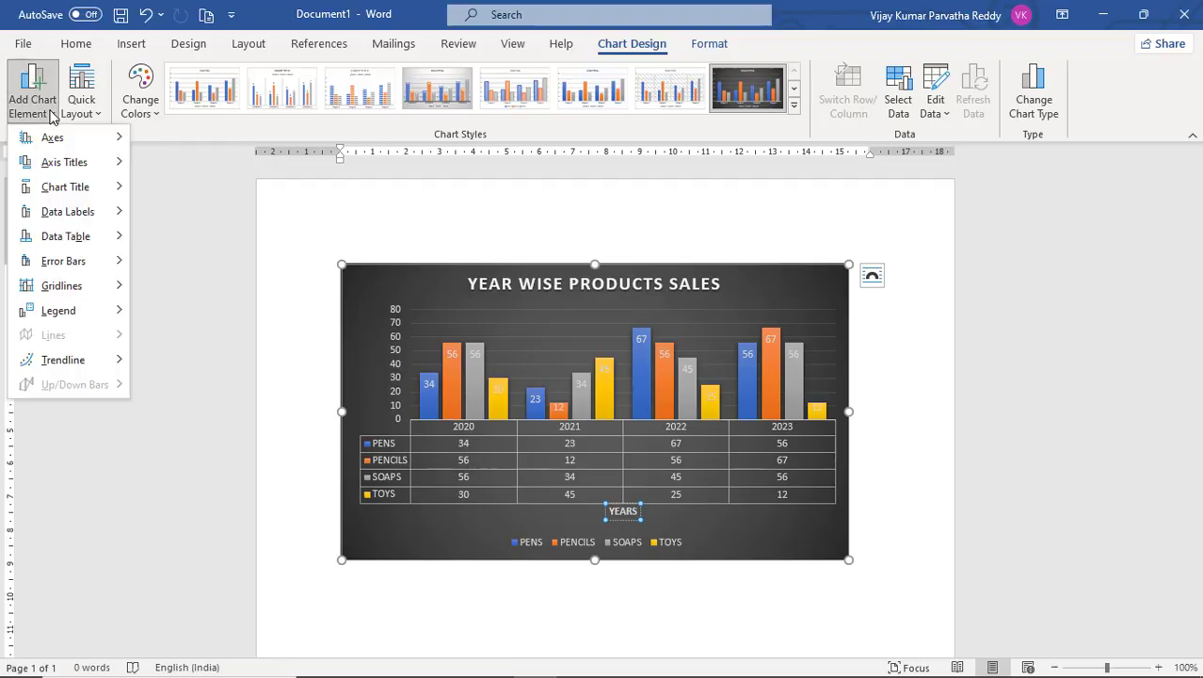
mouse_move(103, 236)
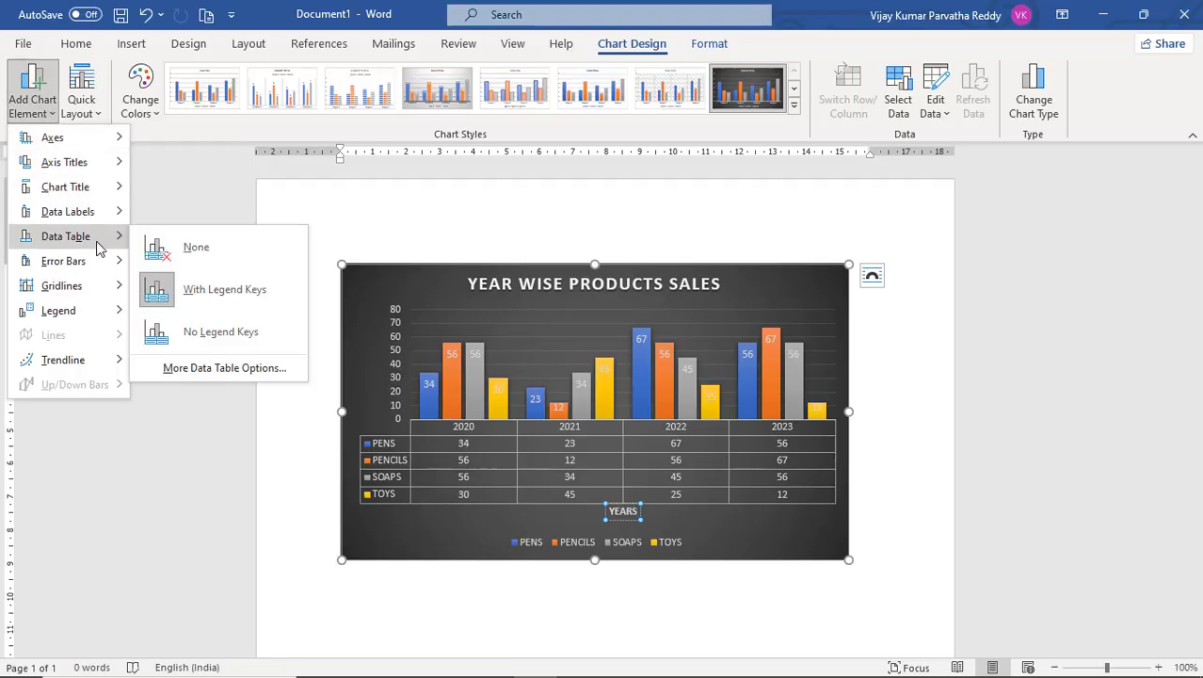
left_click(172, 252)
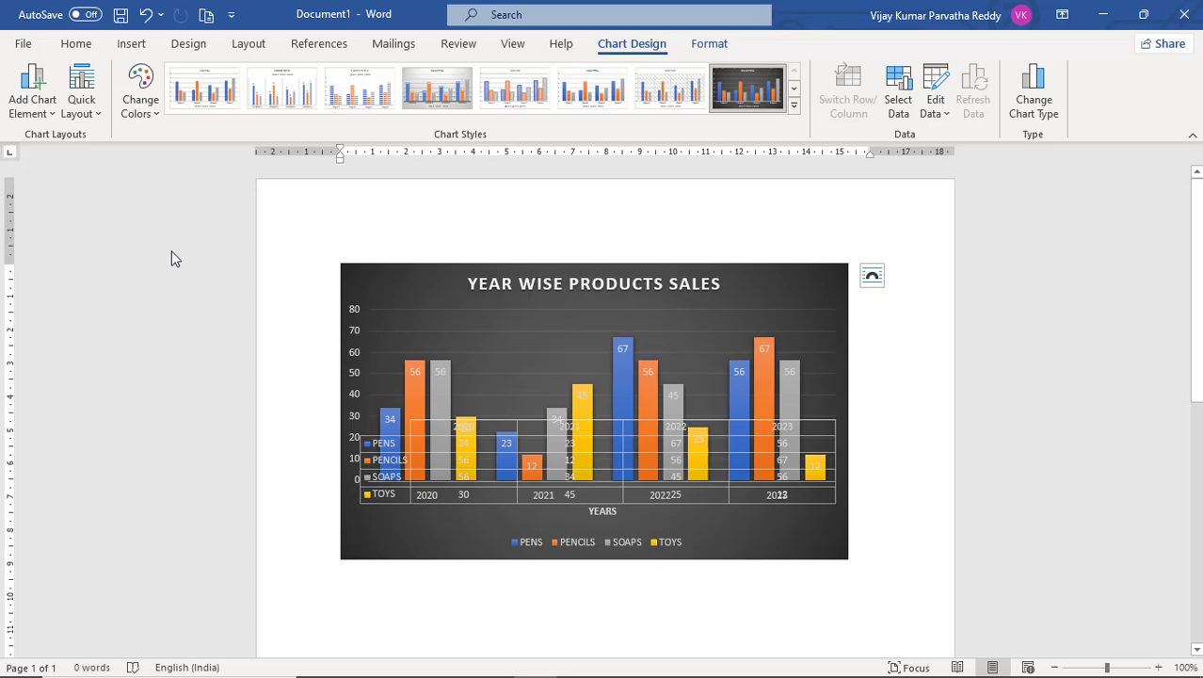
Move the chart legend to the top.
left_click(53, 114)
mouse_move(59, 173)
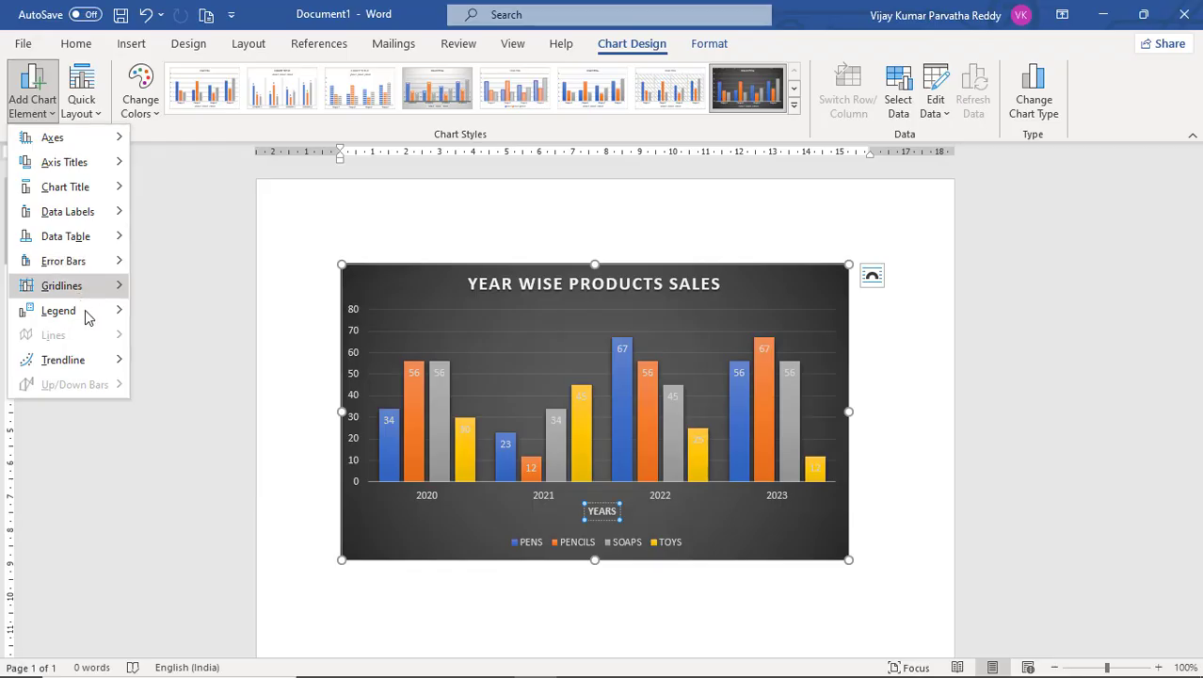
mouse_move(88, 319)
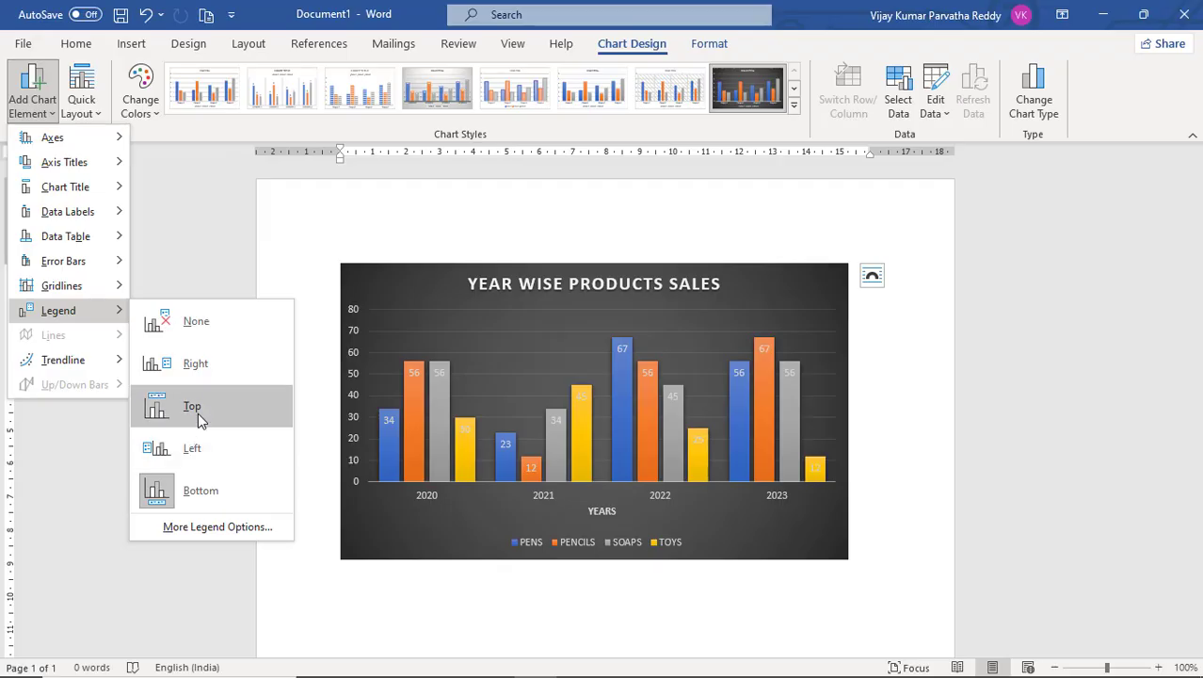
left_click(198, 406)
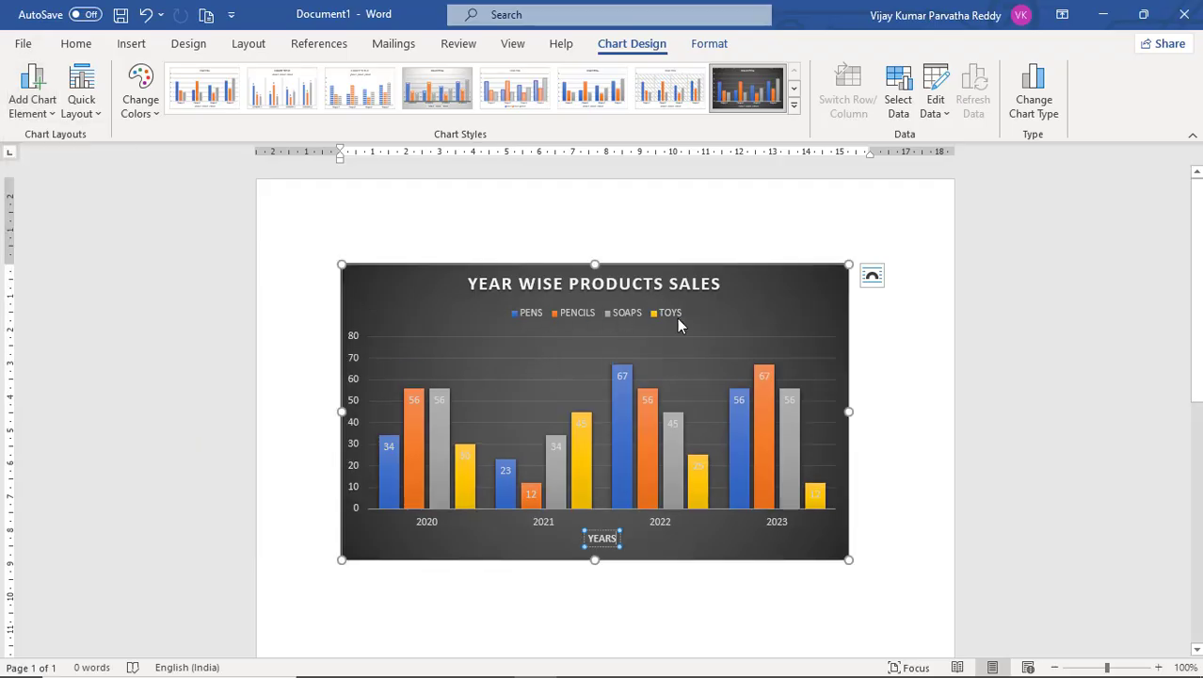
left_click(52, 115)
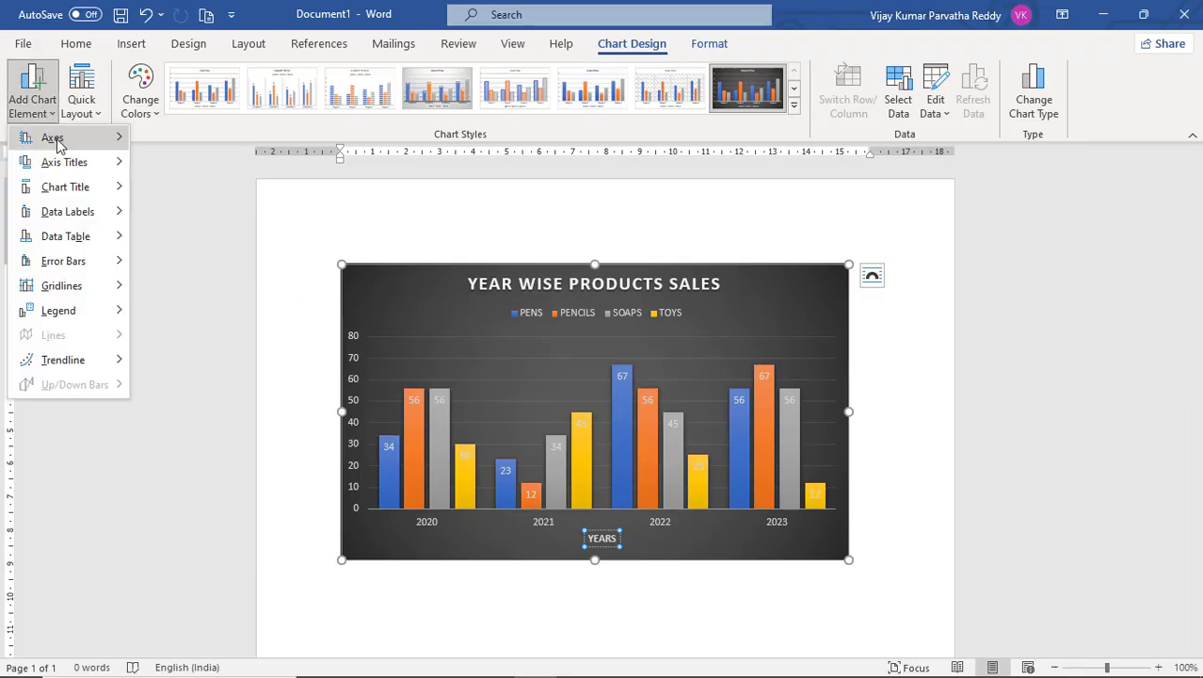
mouse_move(68, 194)
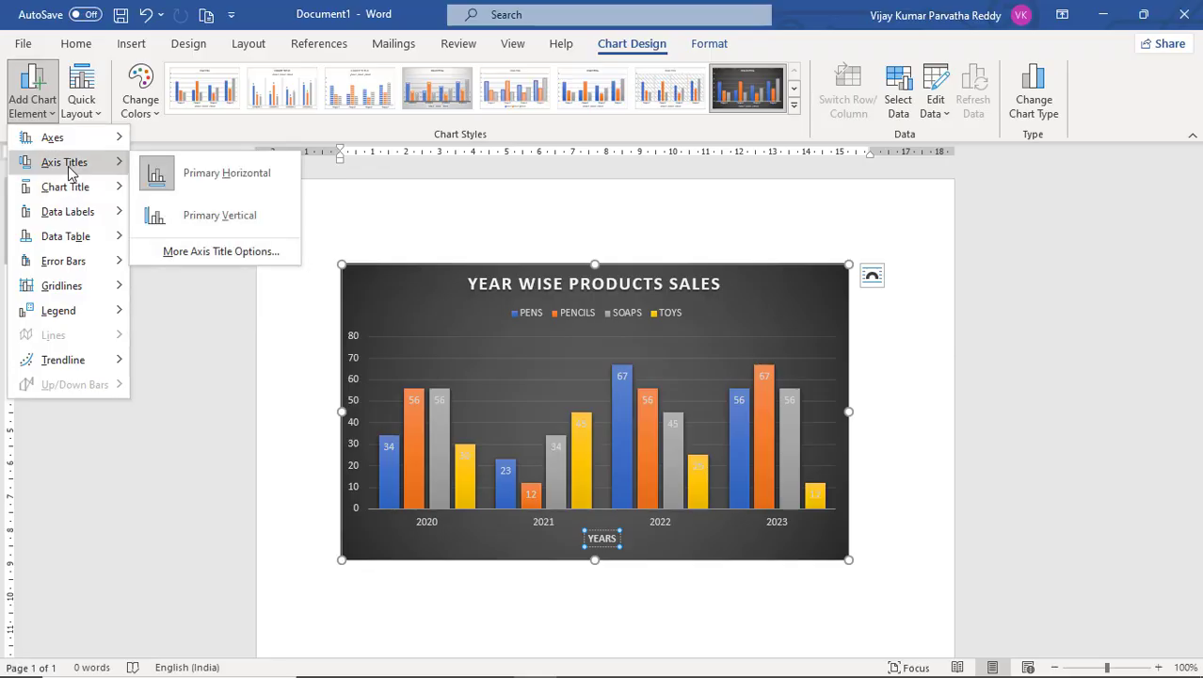
mouse_move(98, 141)
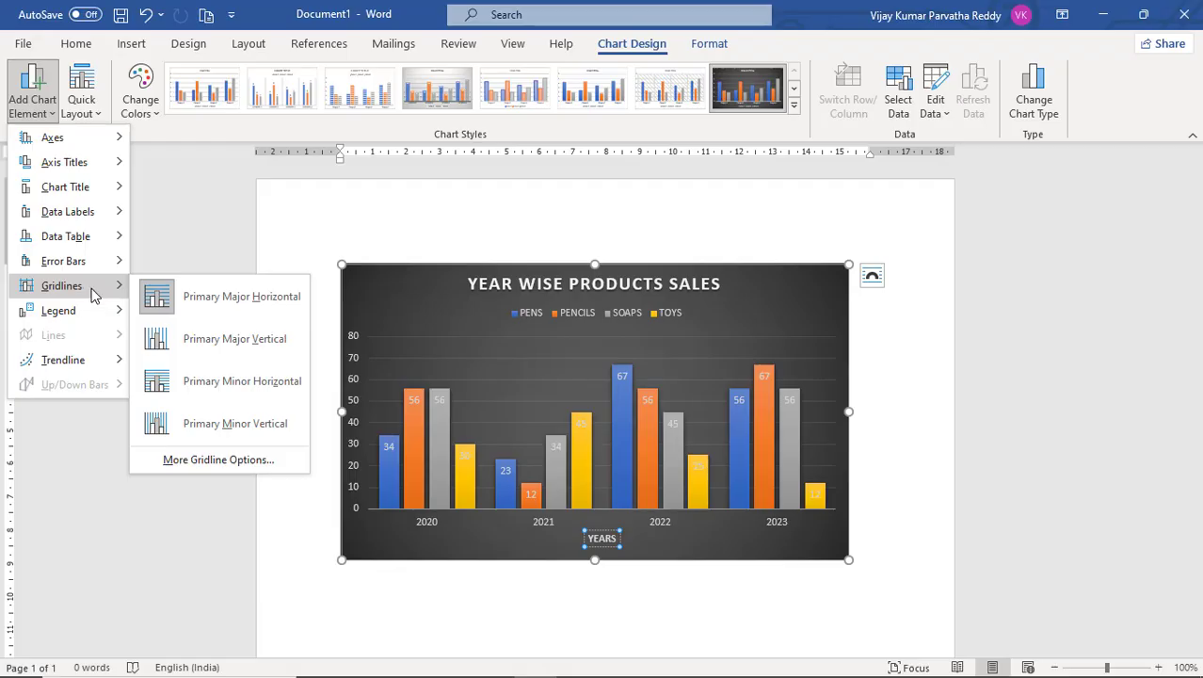
left_click(885, 205)
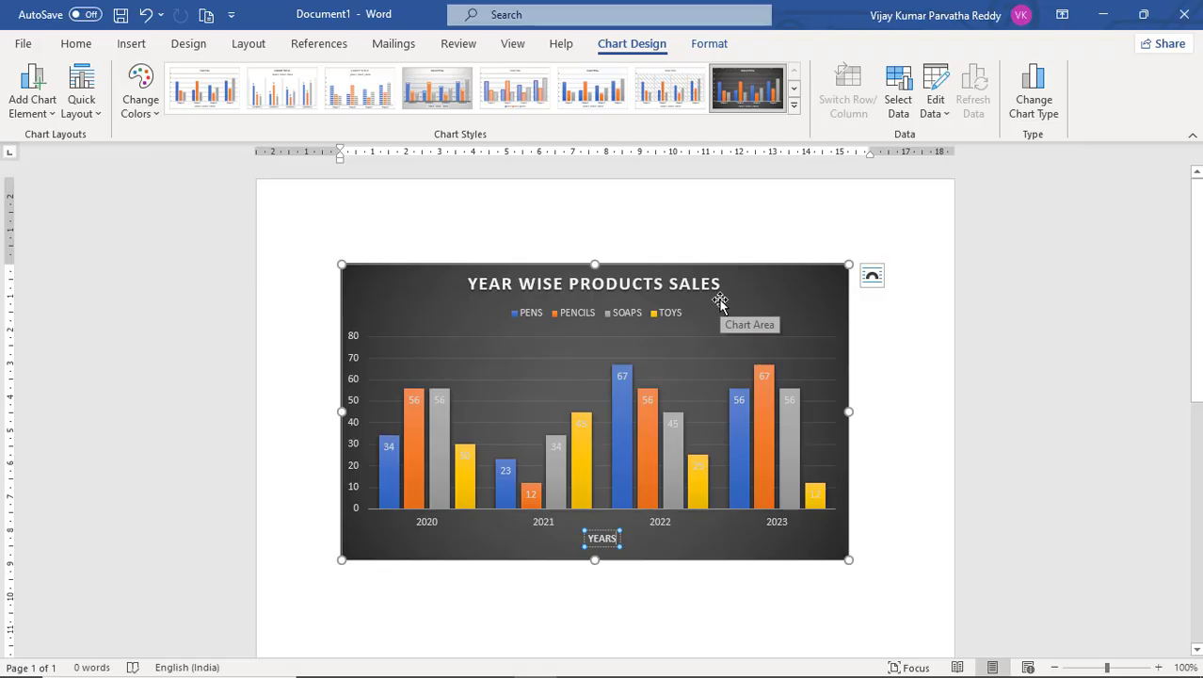
Open the chart's data sheet and change the 2021 PENS value to 45.
left_click(945, 102)
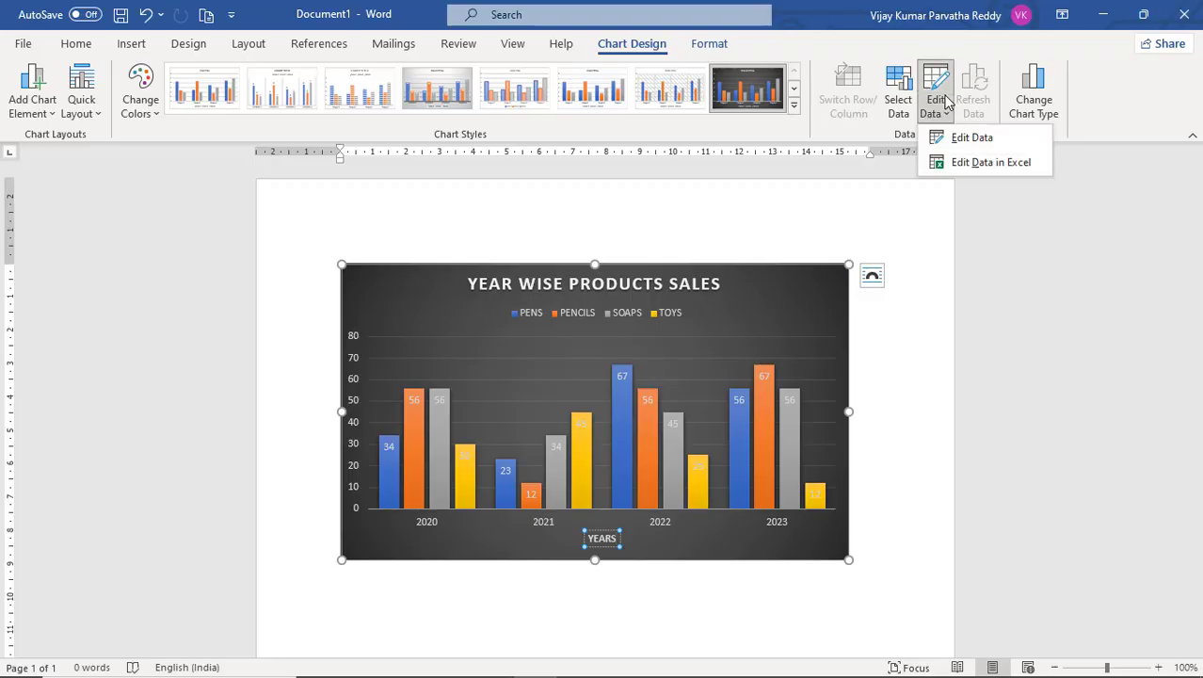
left_click(958, 141)
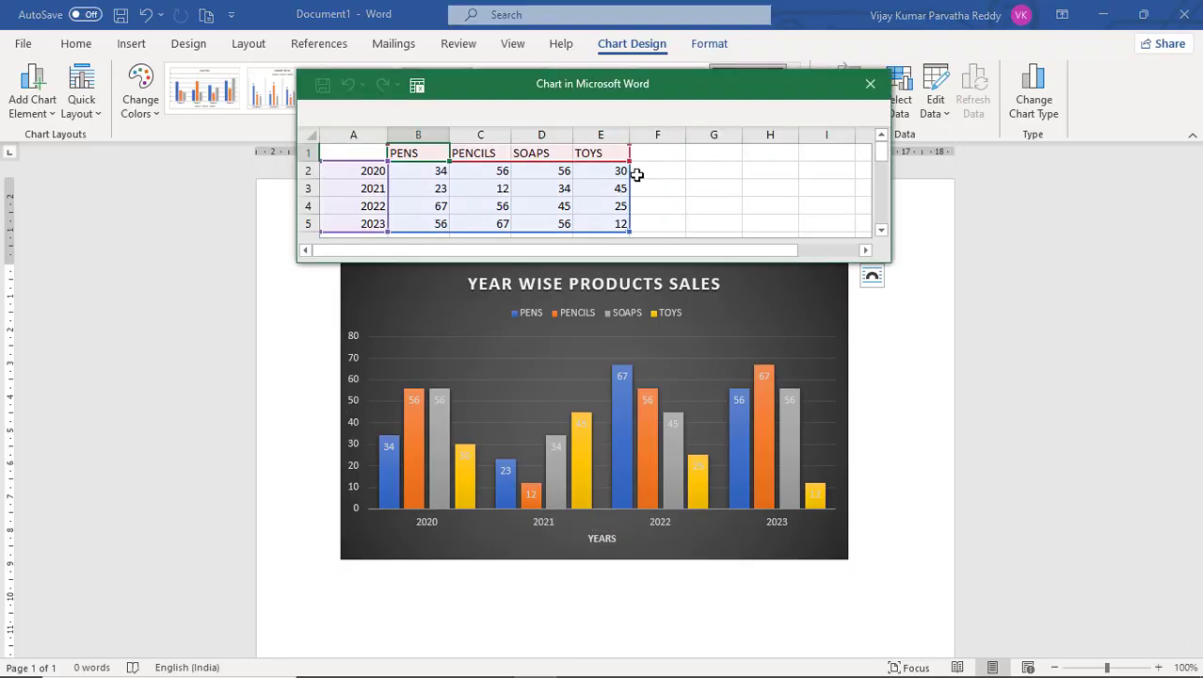
left_click(437, 175)
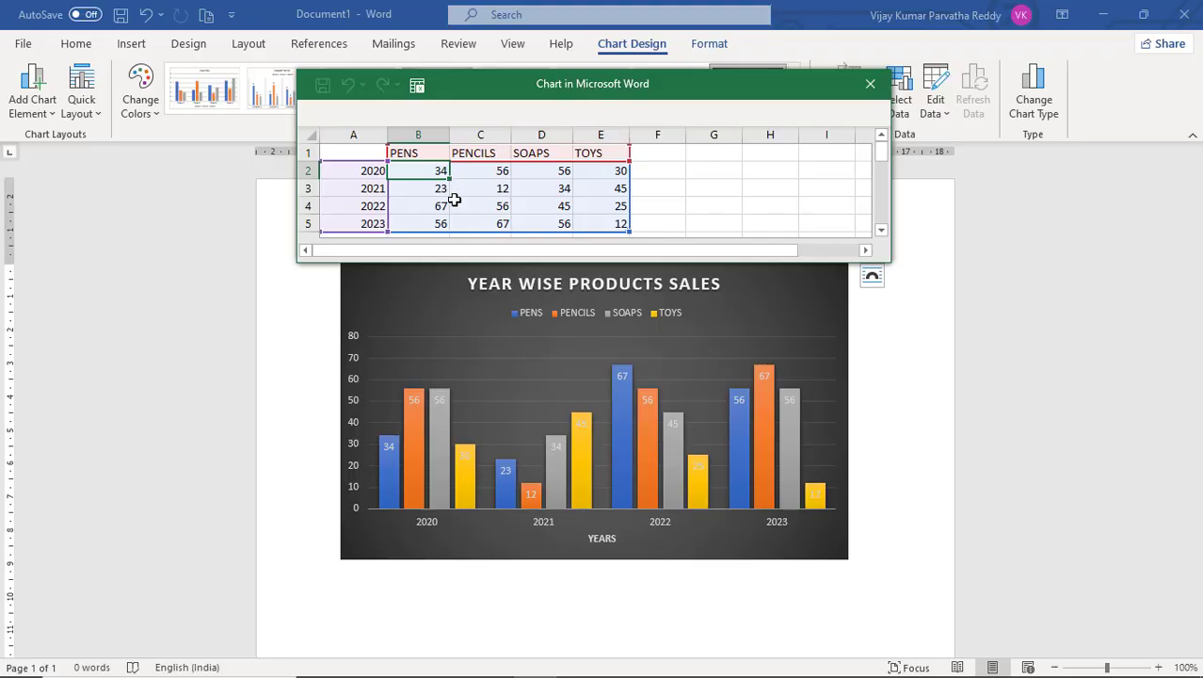
left_click(443, 188)
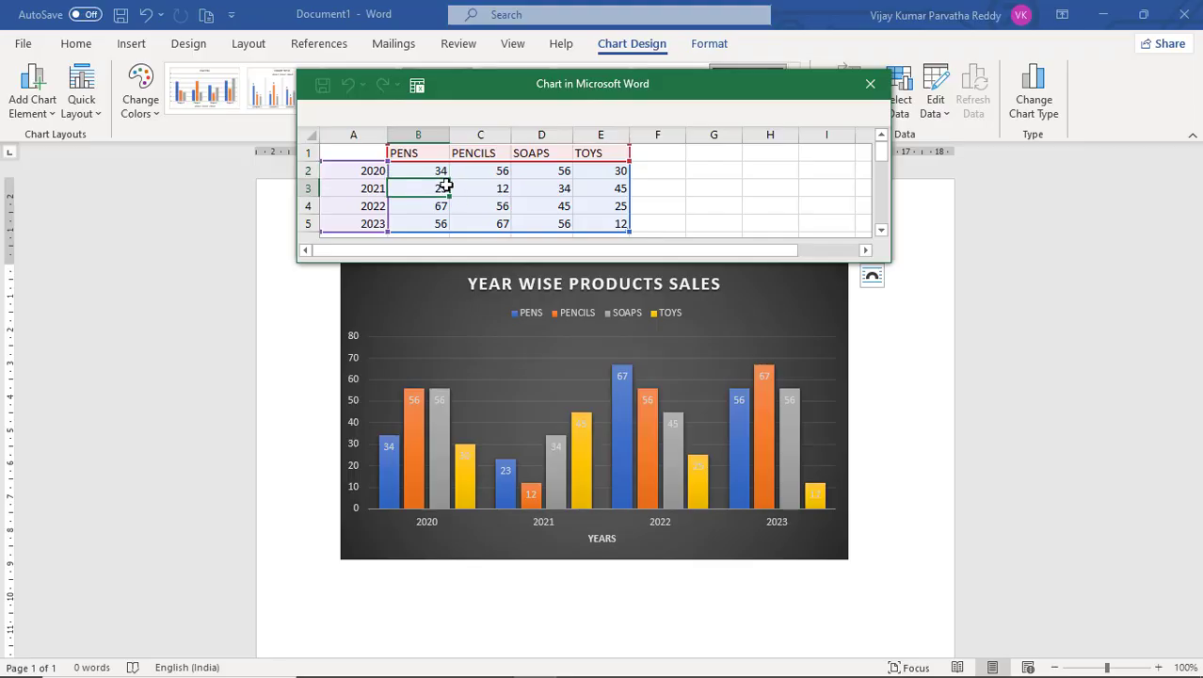
type("45")
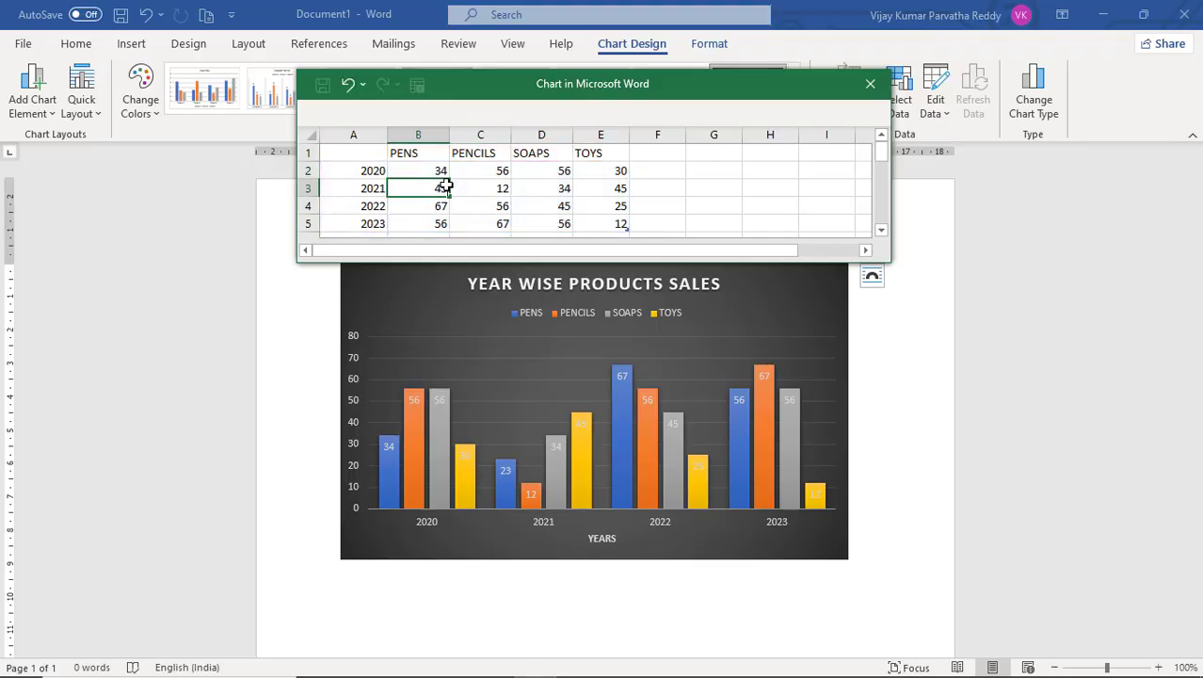
Change the 2021 PENCILS value in the chart's data sheet to 25.
left_click(484, 187)
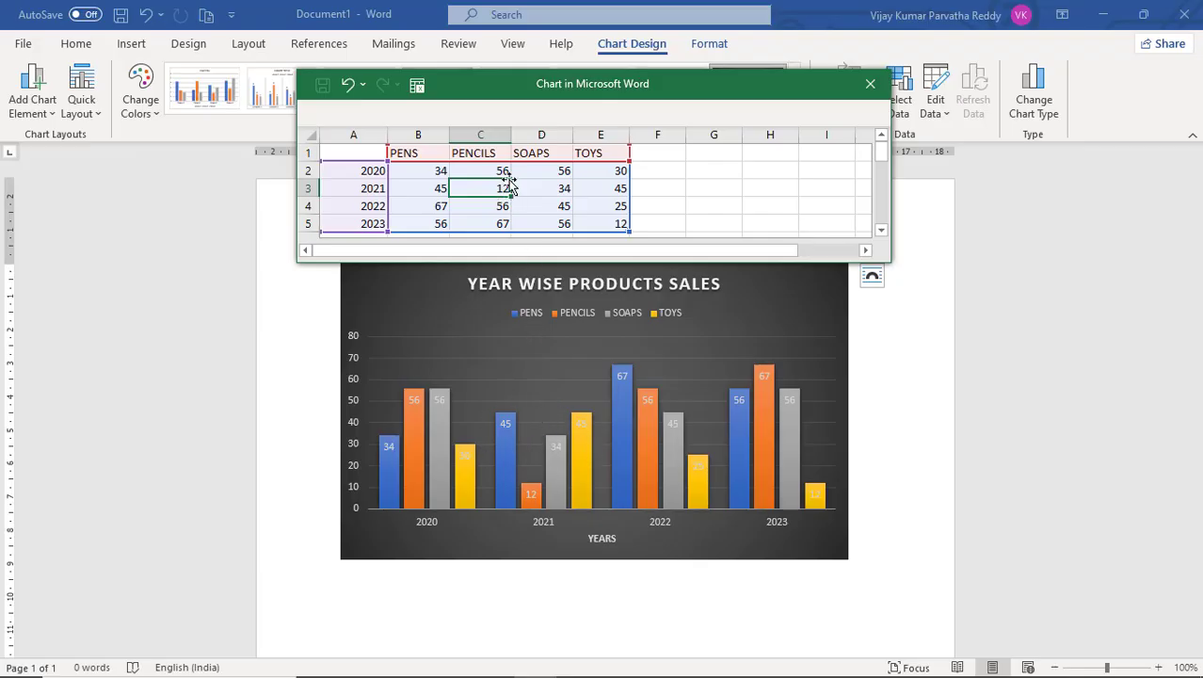
type("25")
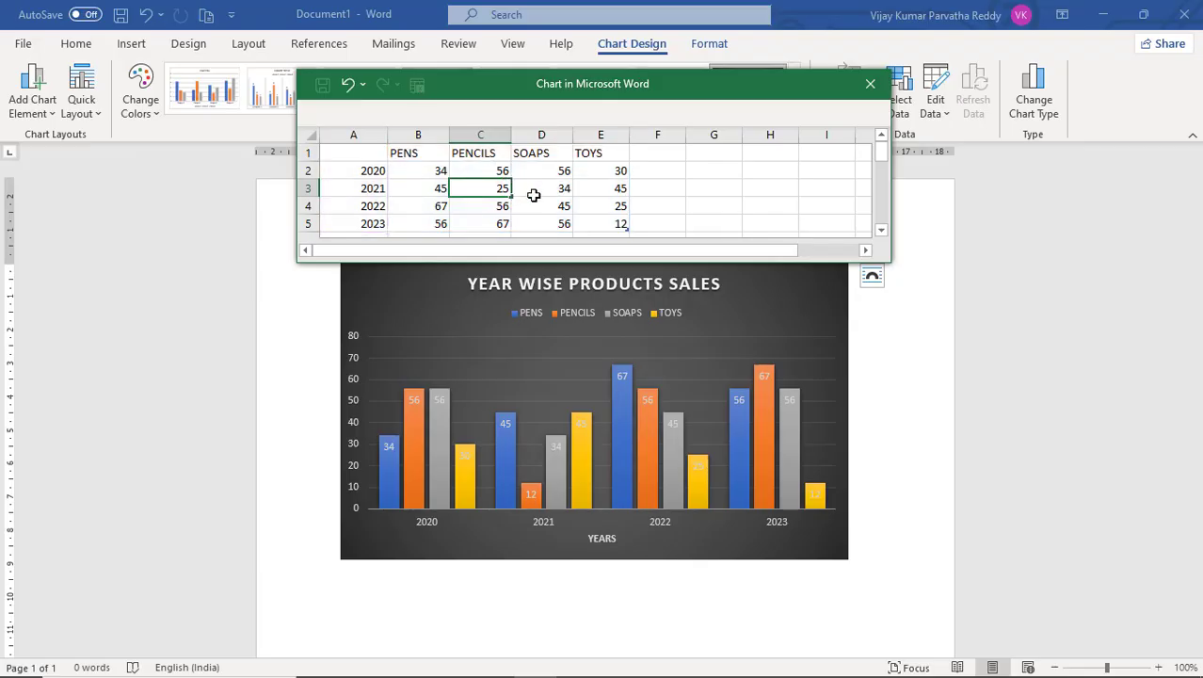
left_click(533, 195)
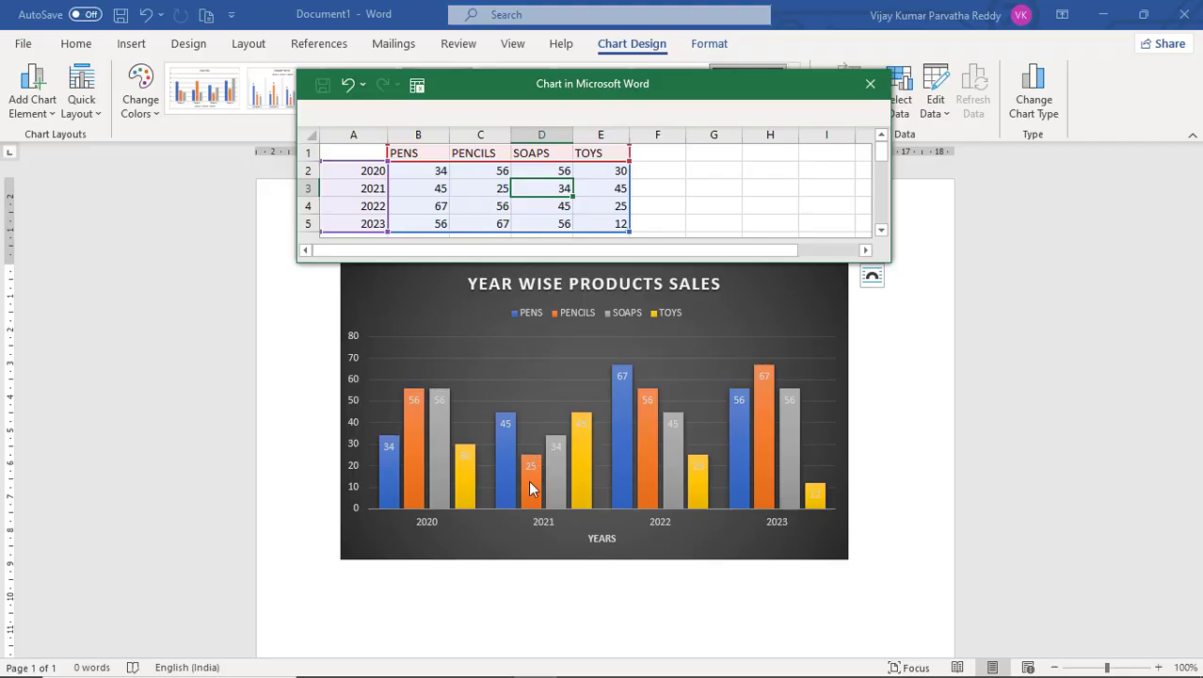
Set the 2023 TOYS value to 60 and close the chart's data sheet.
left_click(617, 224)
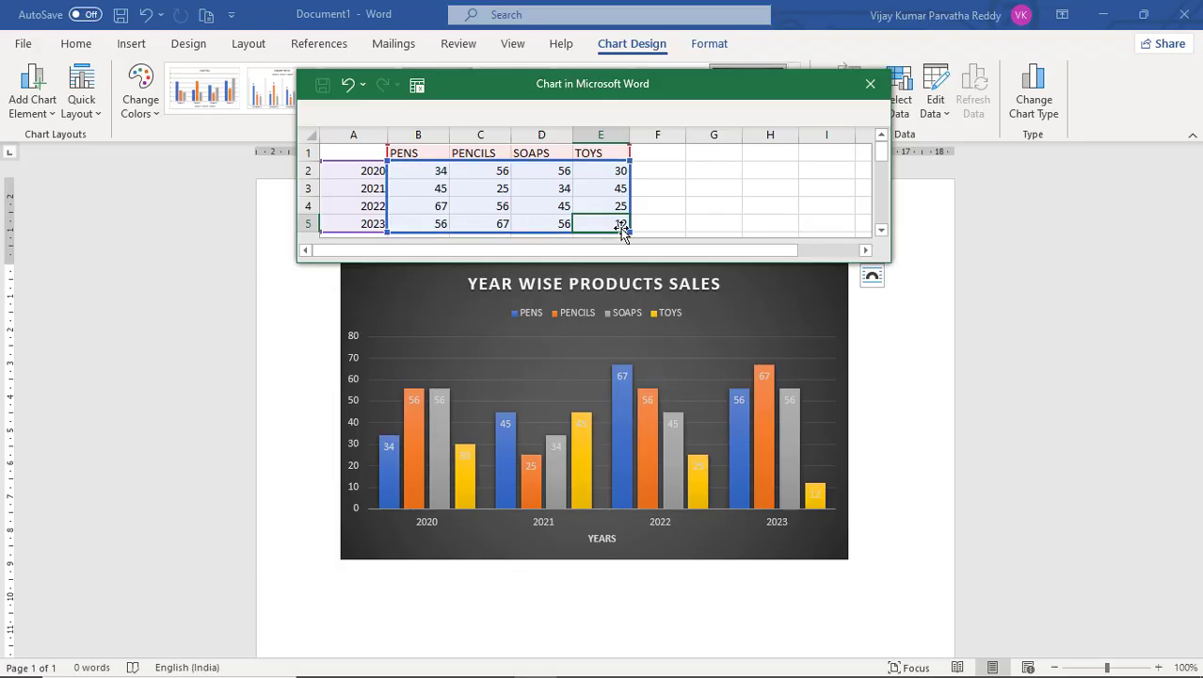
type("60")
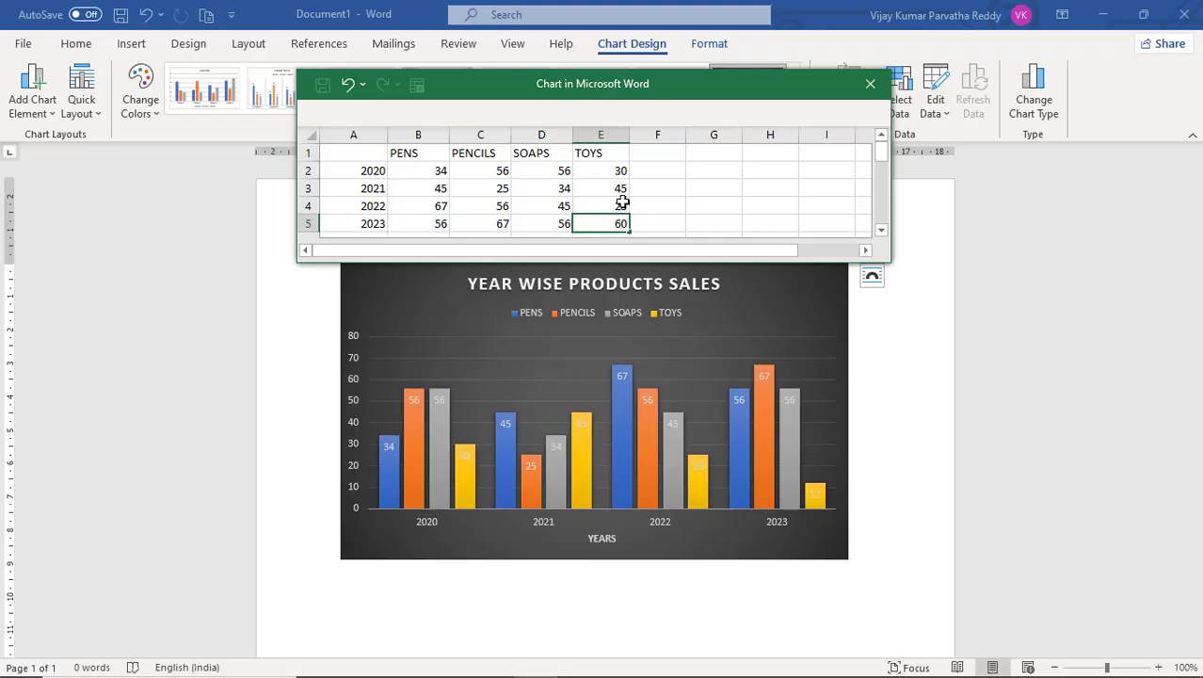
left_click(620, 198)
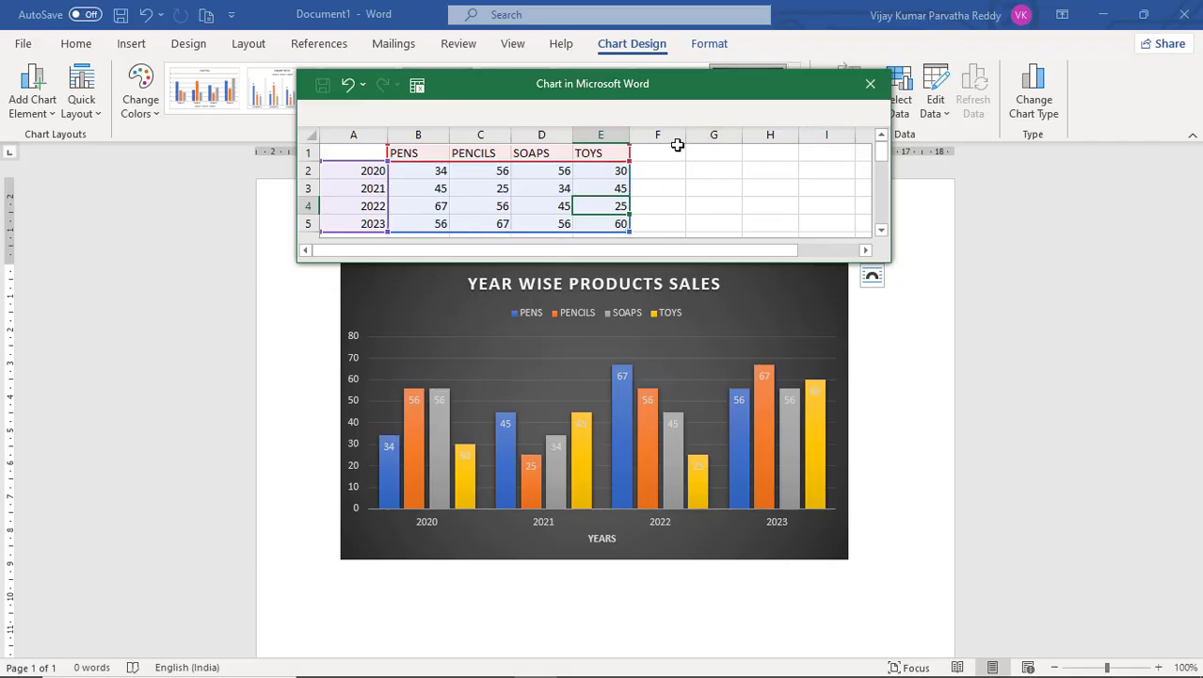
left_click(870, 92)
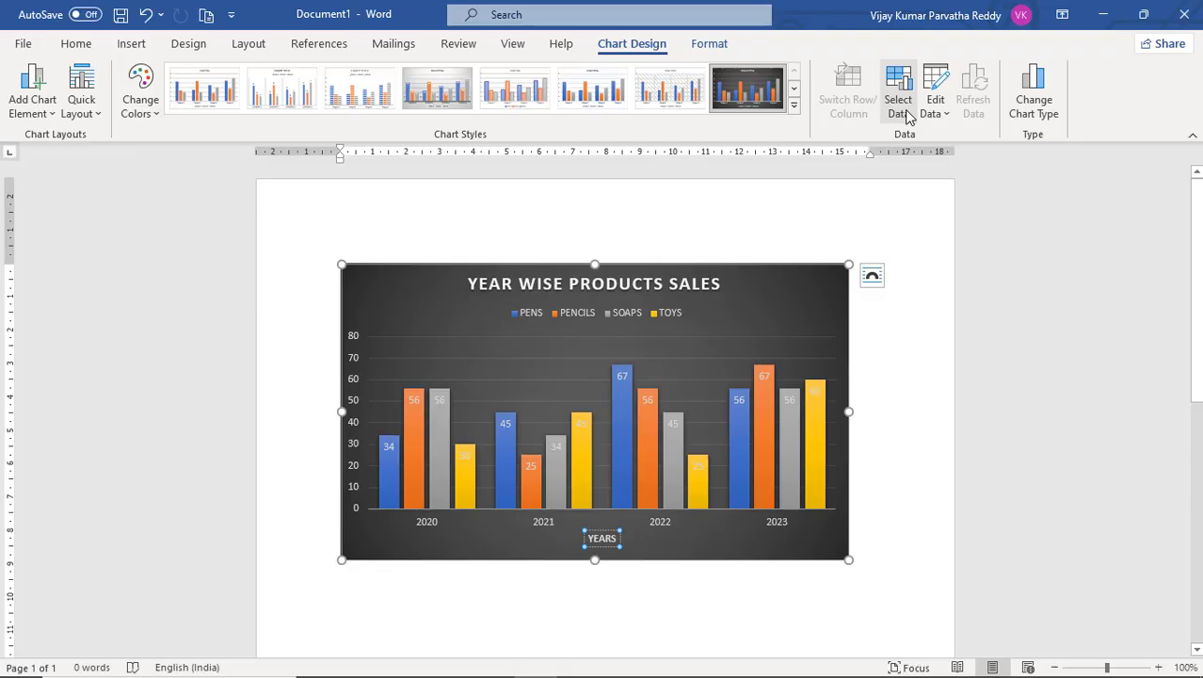
In the chart's data source, exclude the TOYS series and the 2020 category.
left_click(904, 113)
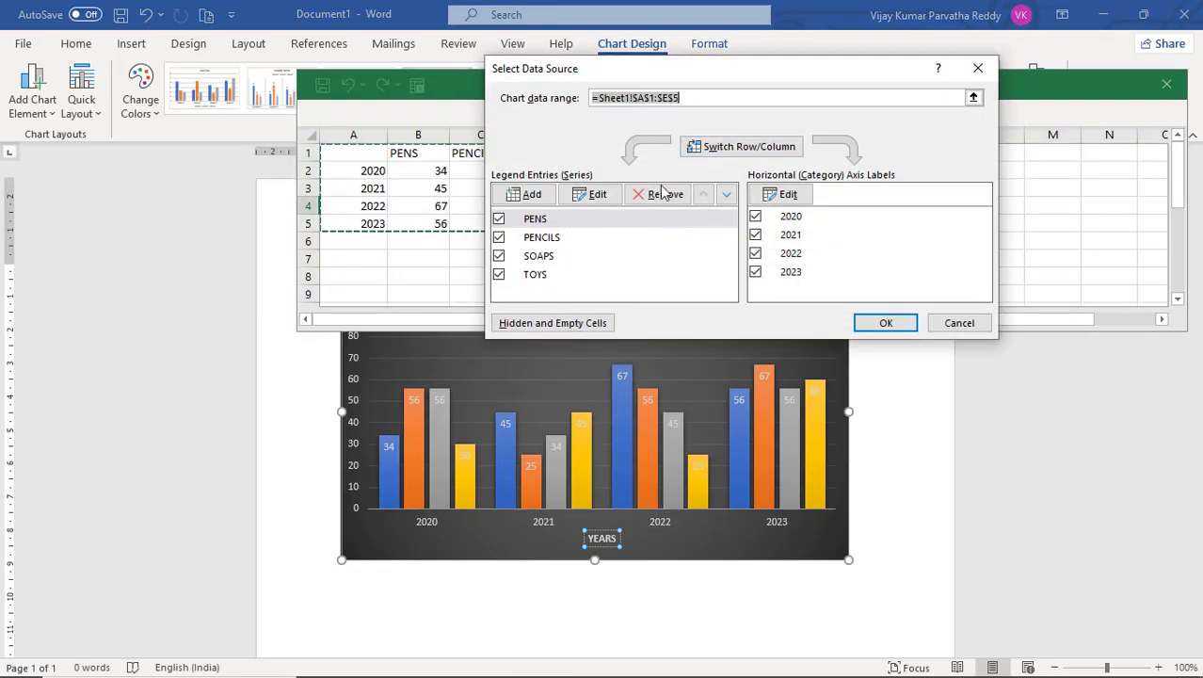
left_click(500, 275)
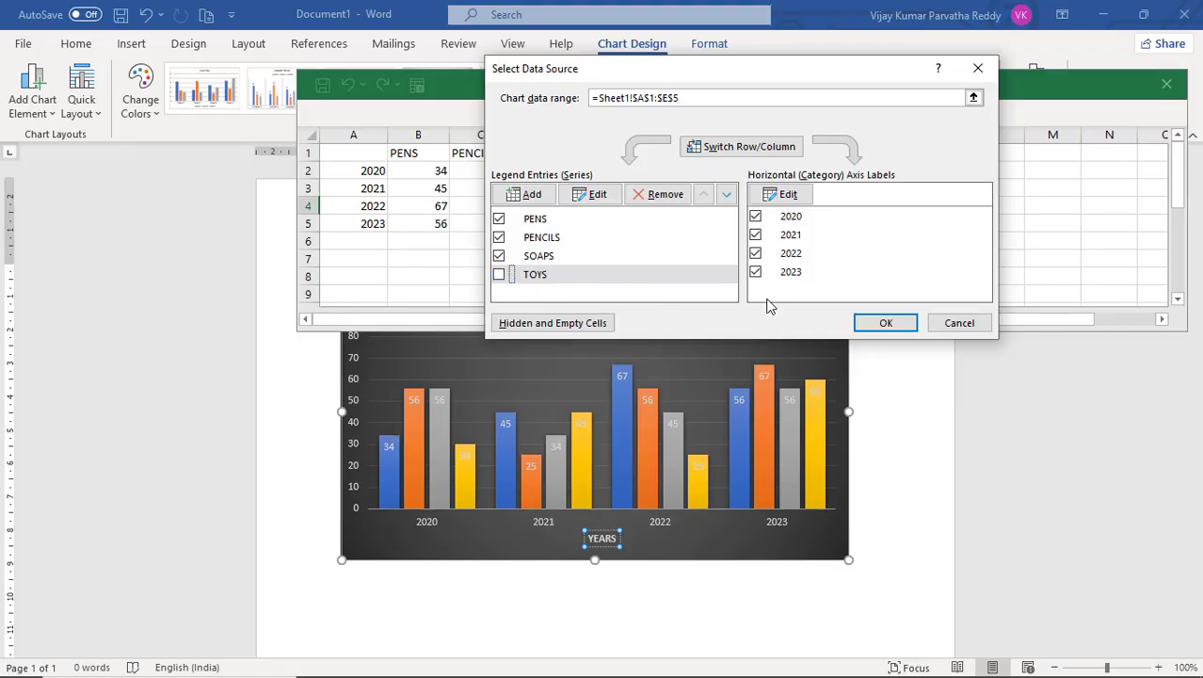
left_click(756, 216)
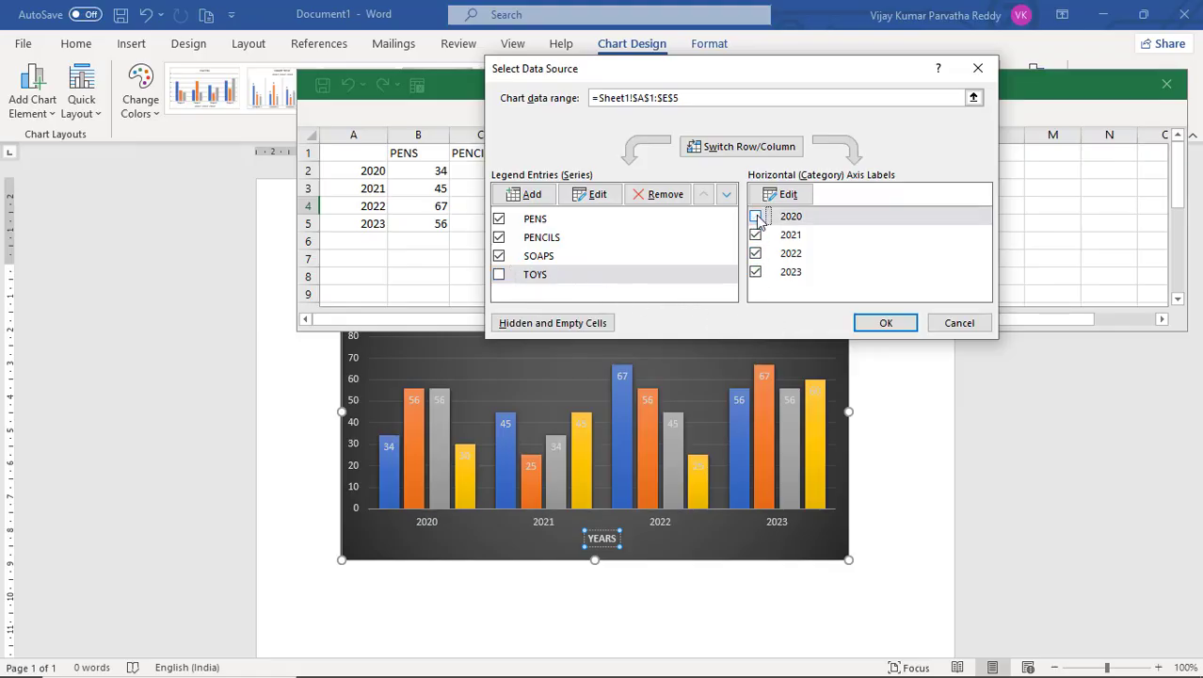
left_click(884, 324)
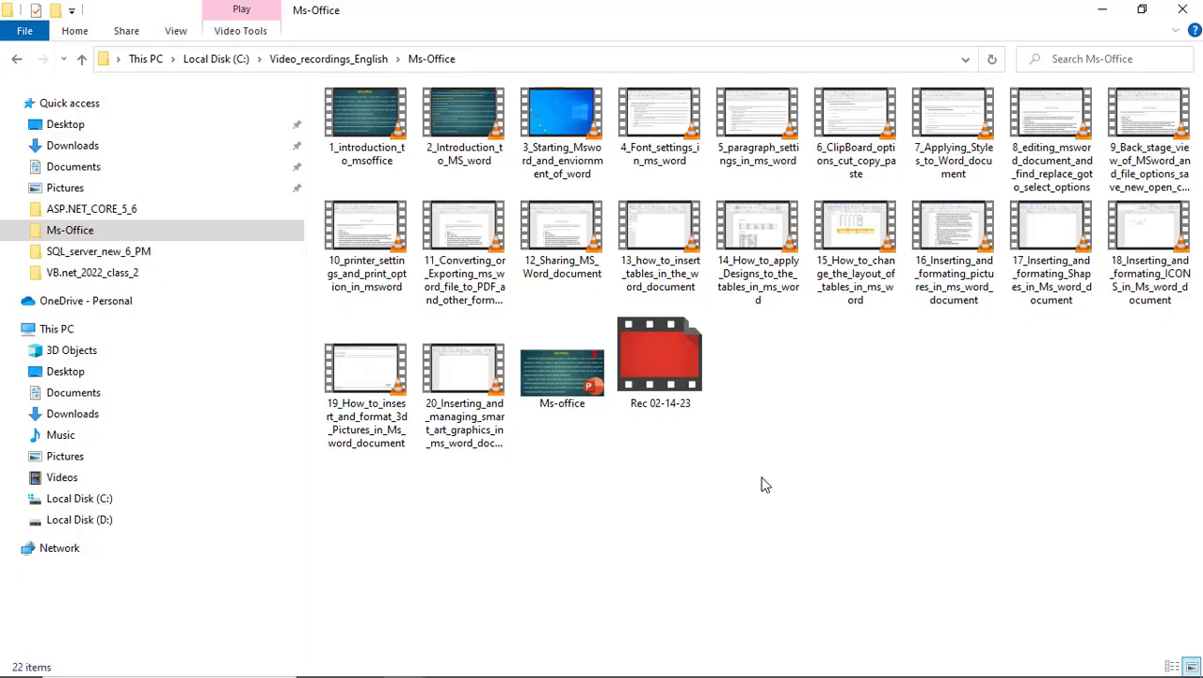
Change the chart type to Stacked Column.
key("alt+Tab")
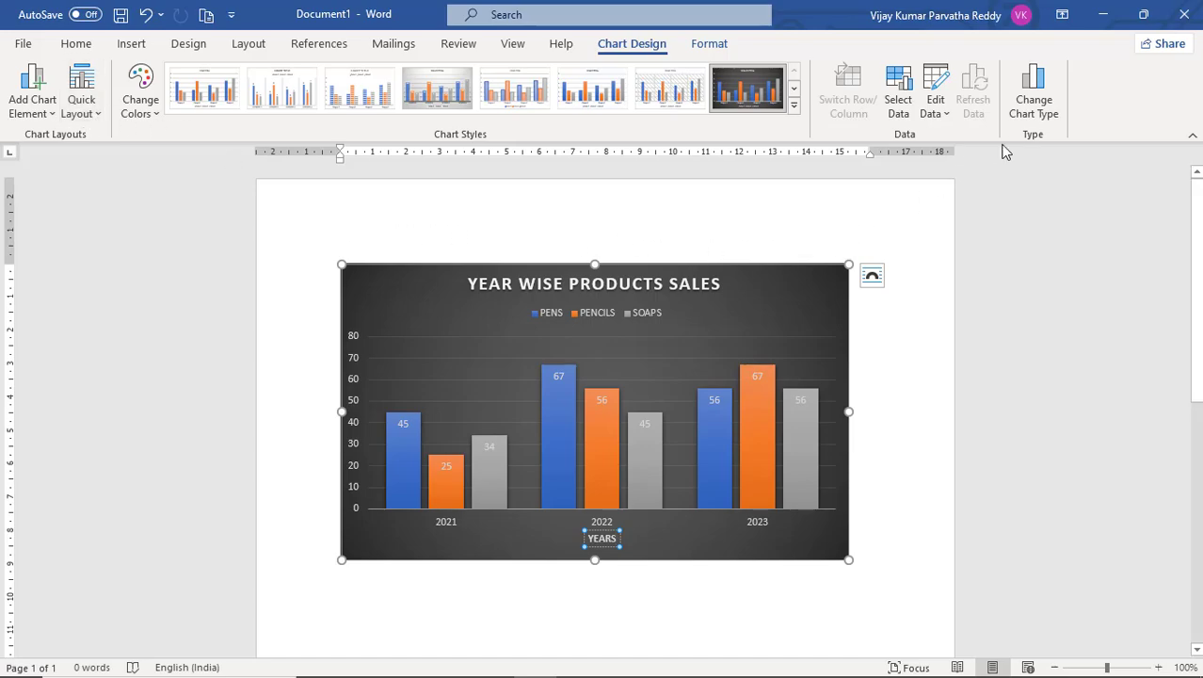
left_click(1043, 118)
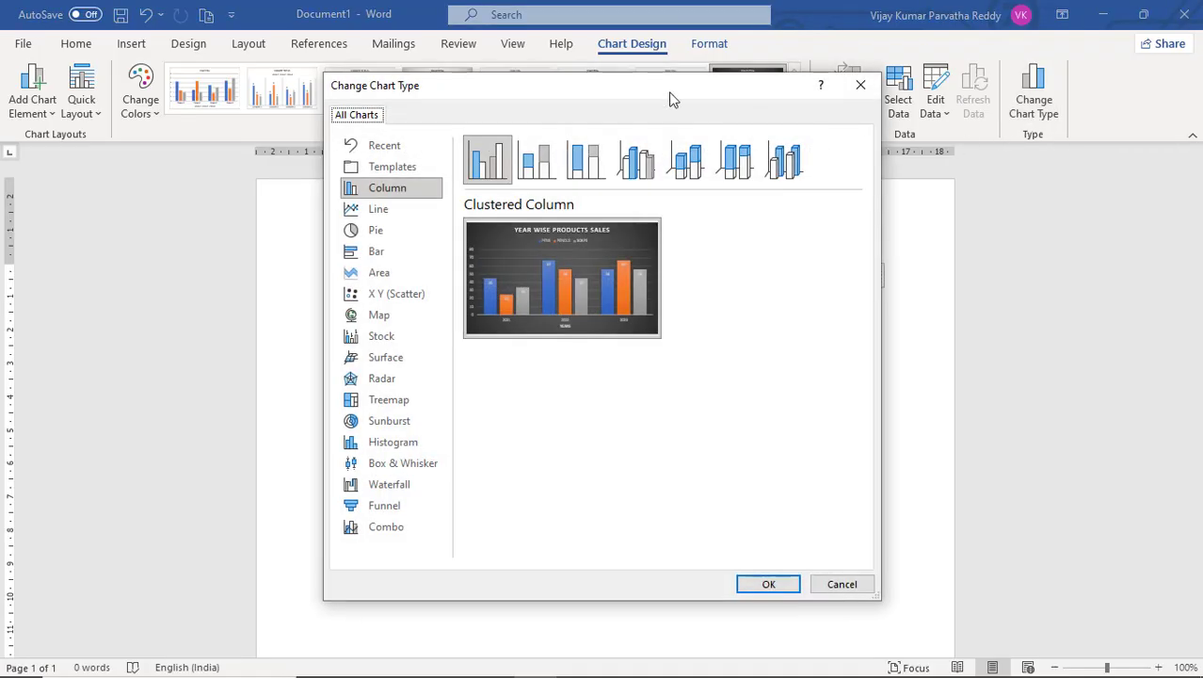
left_click_drag(672, 95, 968, 95)
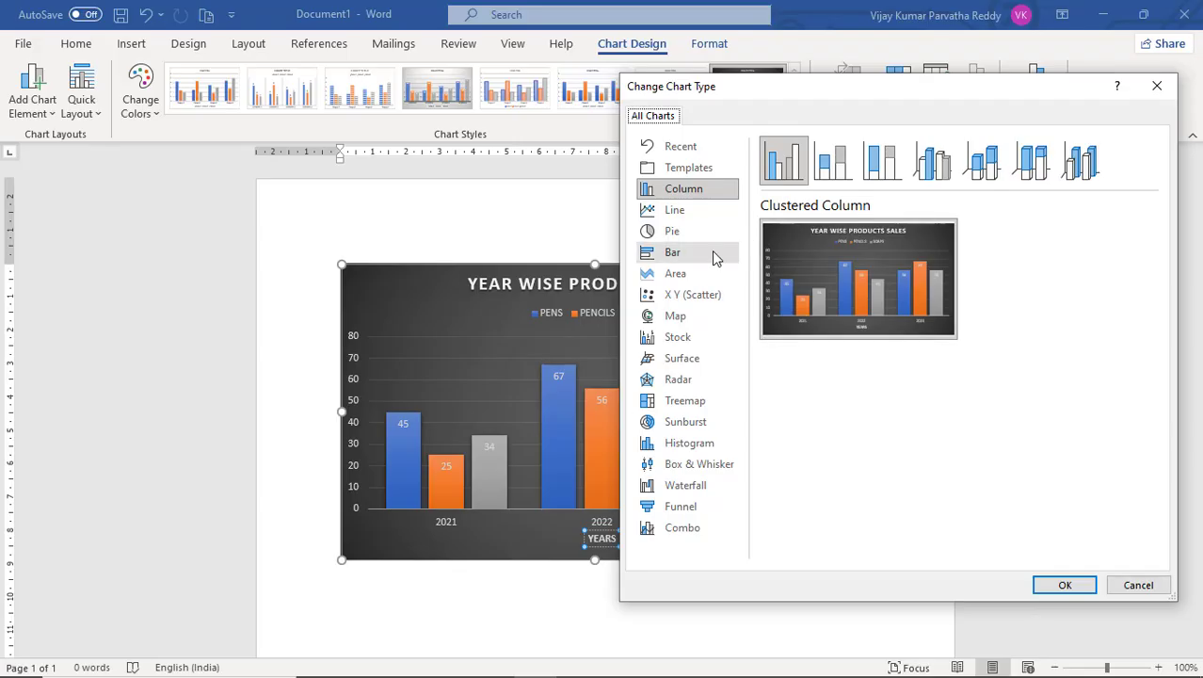
left_click_drag(779, 99, 864, 108)
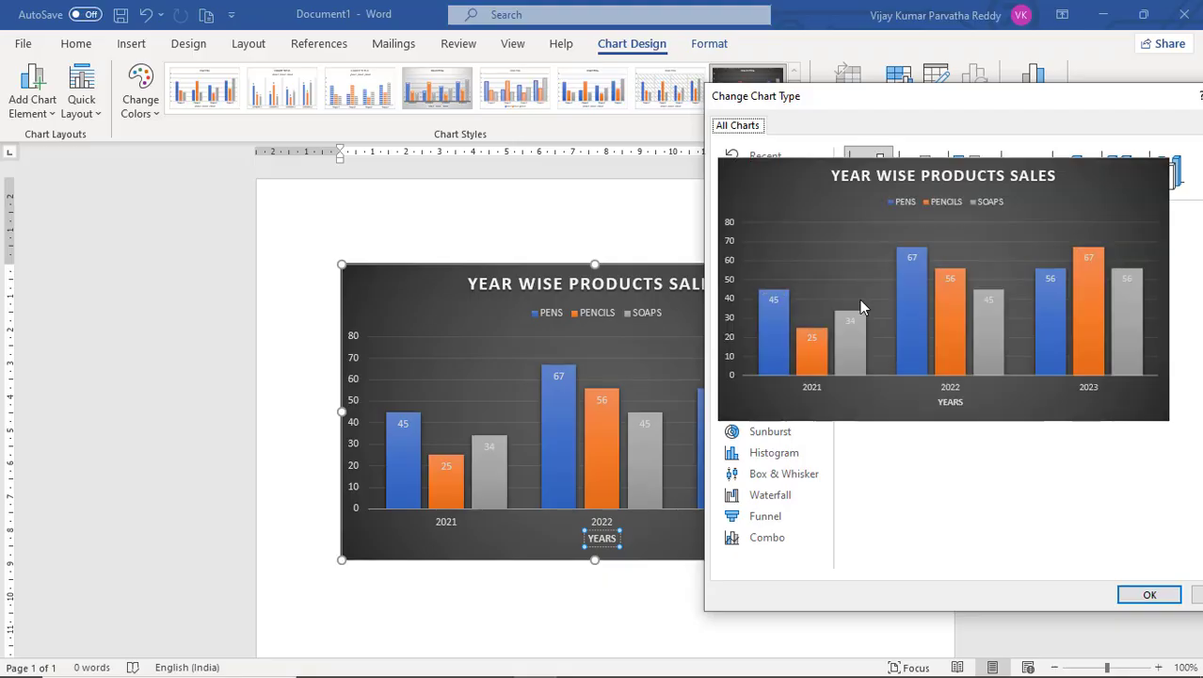
mouse_move(866, 332)
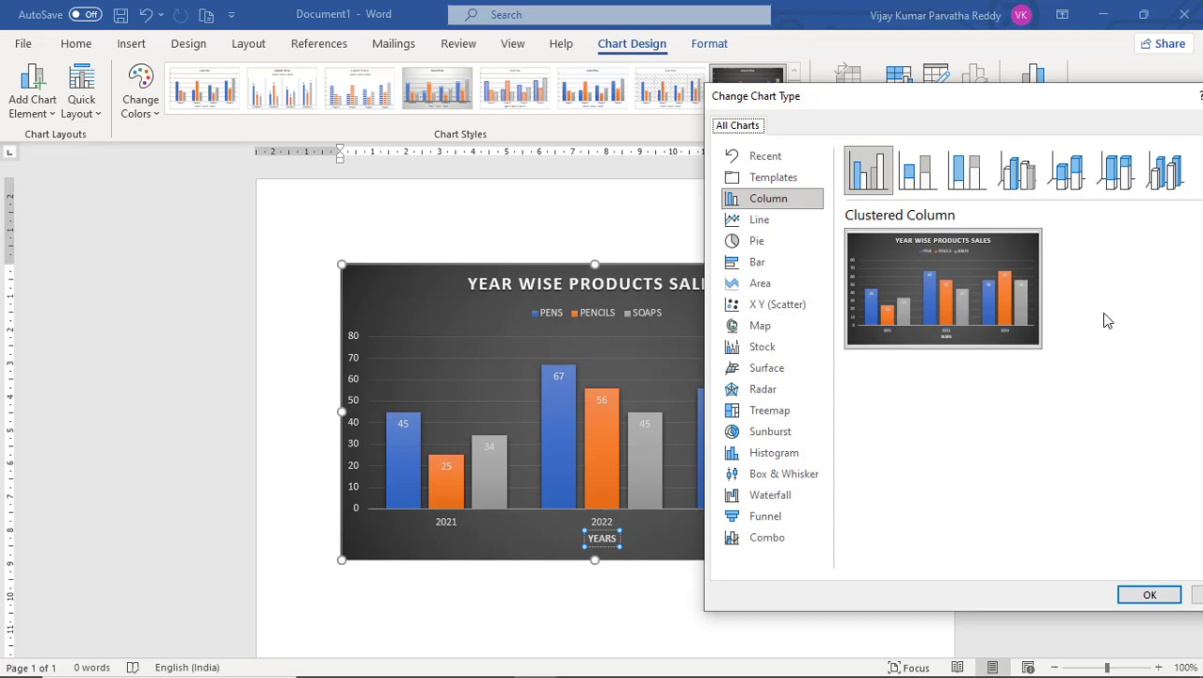
left_click(922, 180)
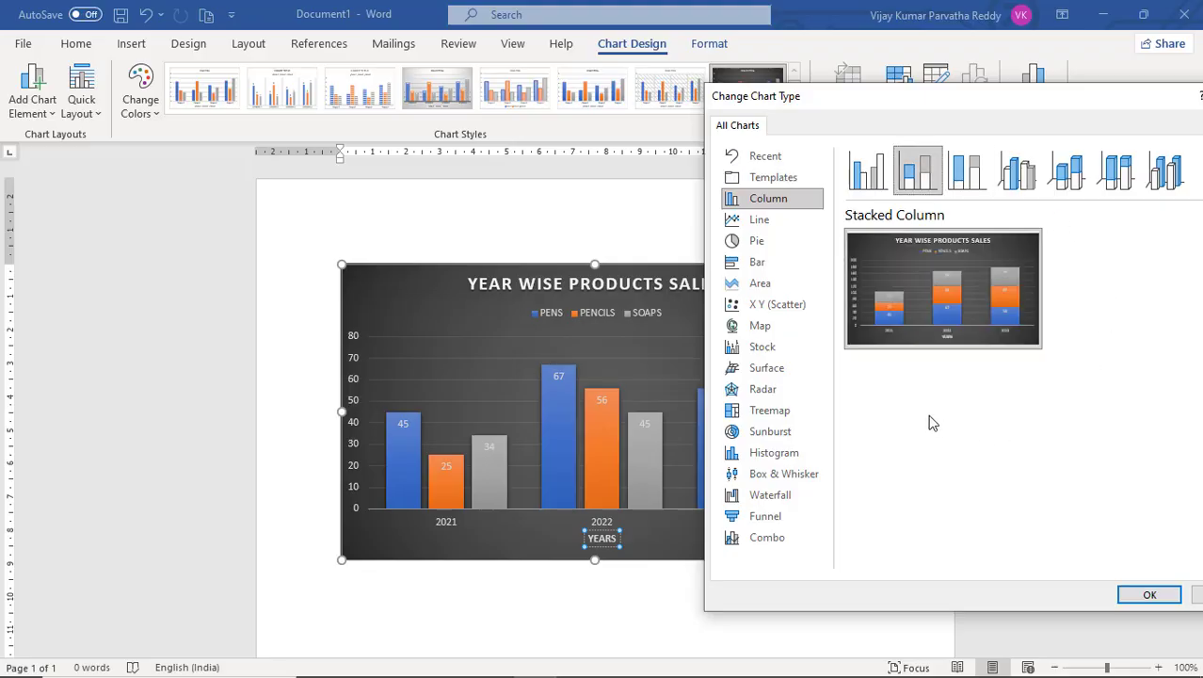
mouse_move(887, 349)
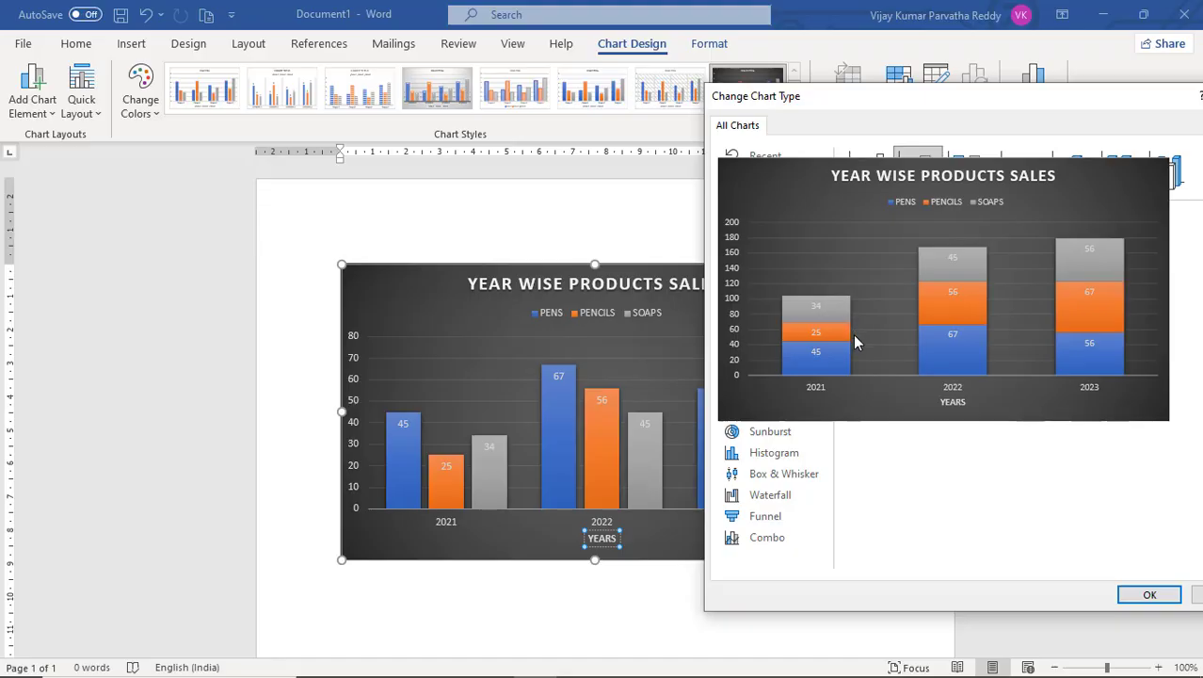
left_click(1148, 595)
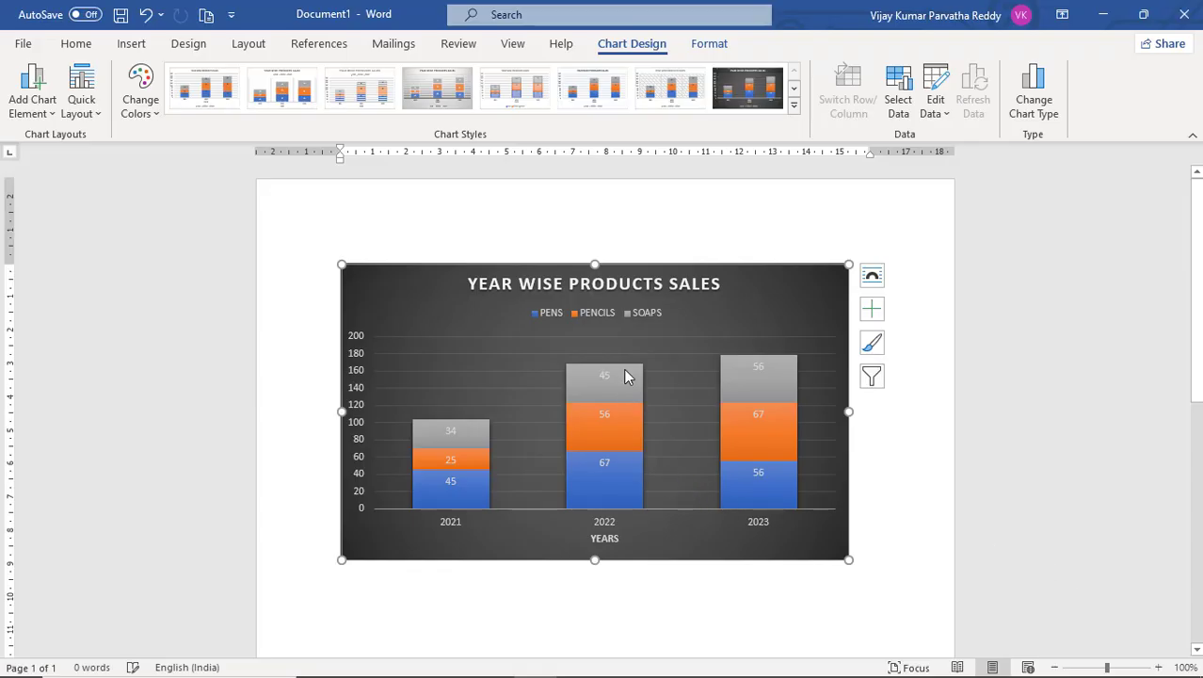
Change the chart type to 100% Stacked Column.
left_click(1031, 101)
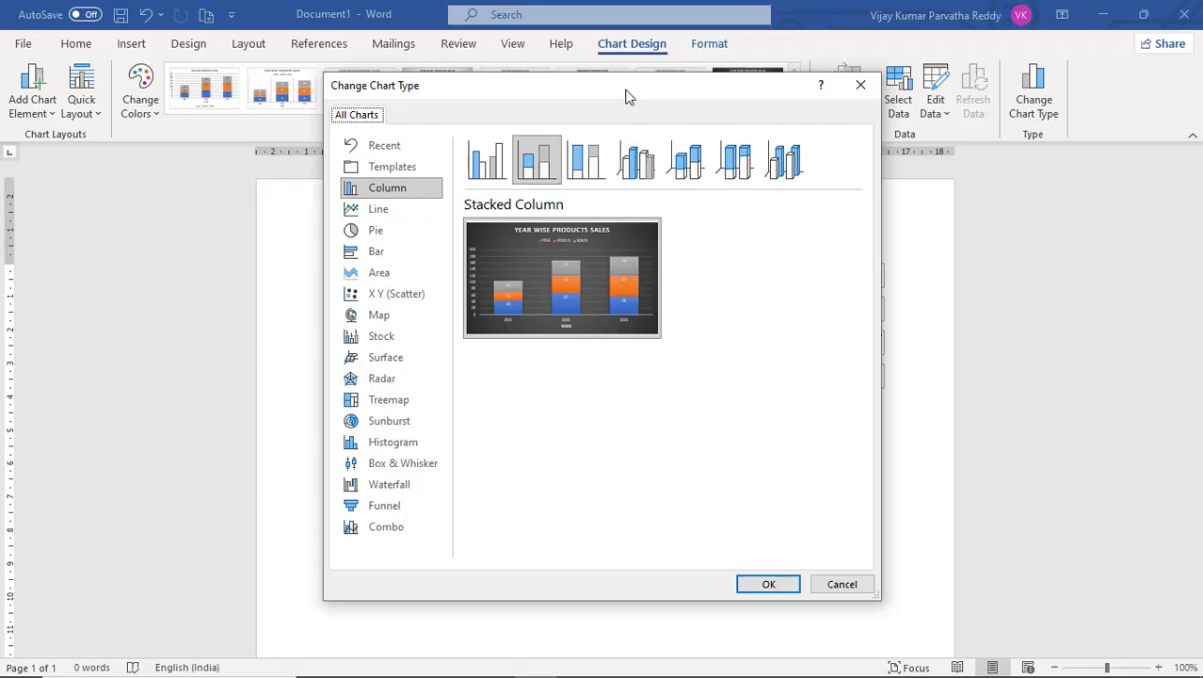
left_click_drag(628, 97, 1032, 153)
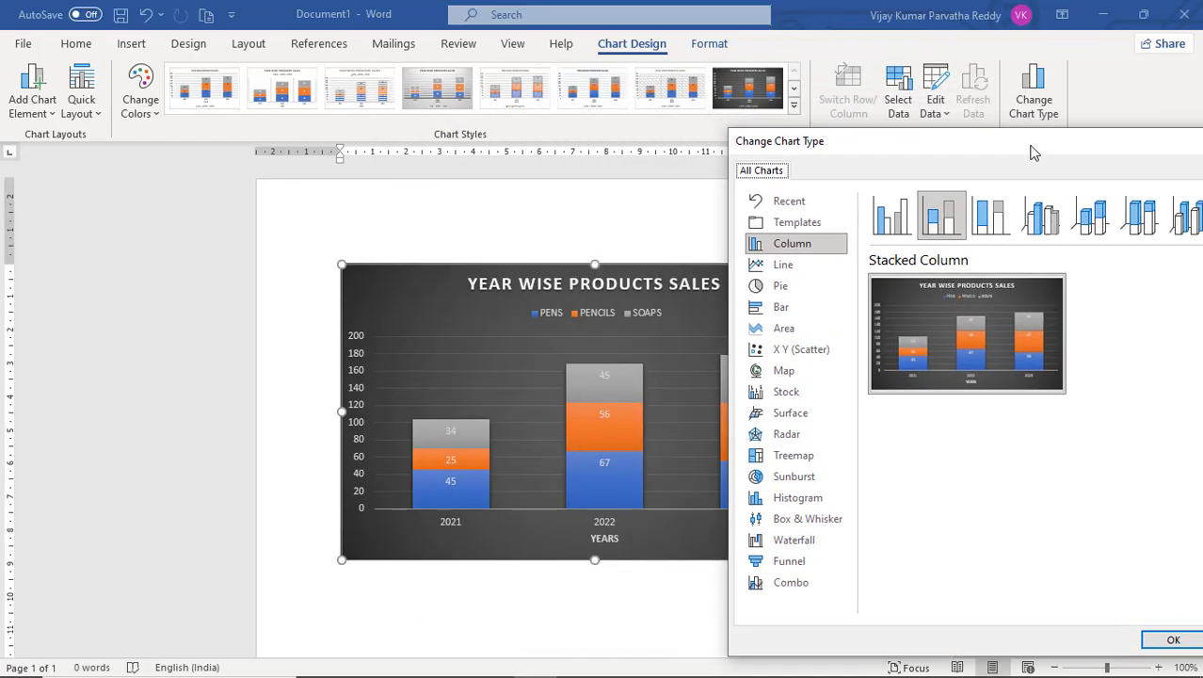
left_click(1002, 214)
left_click_drag(1021, 141, 886, 126)
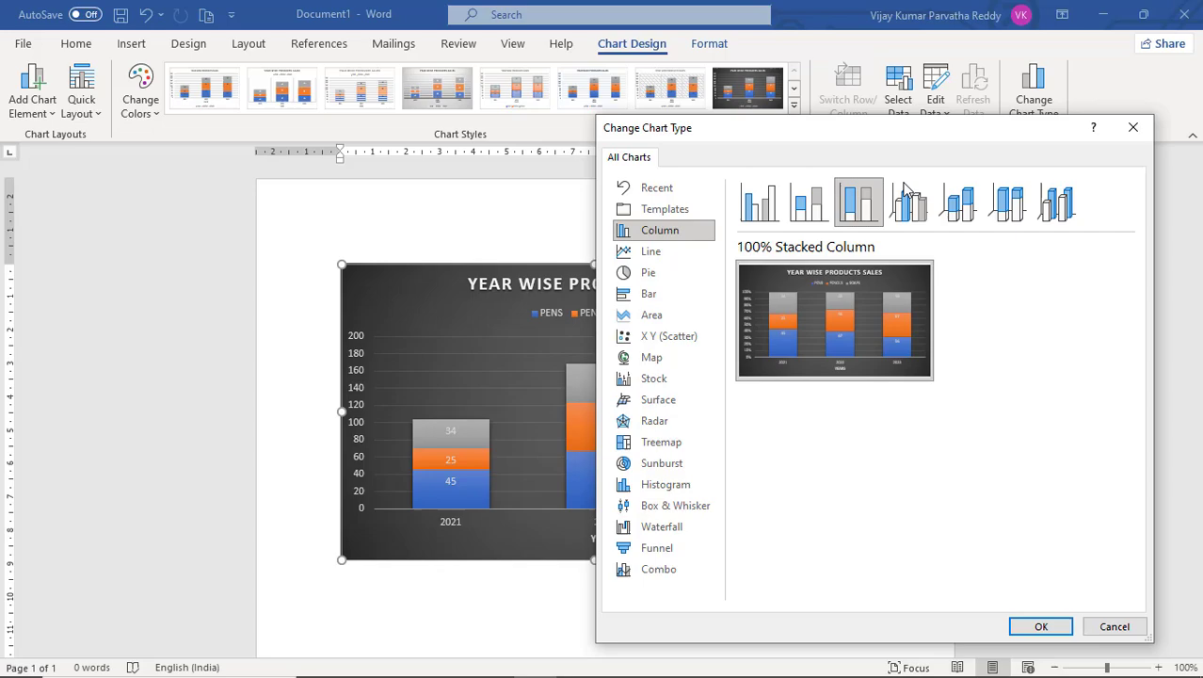
left_click(1041, 626)
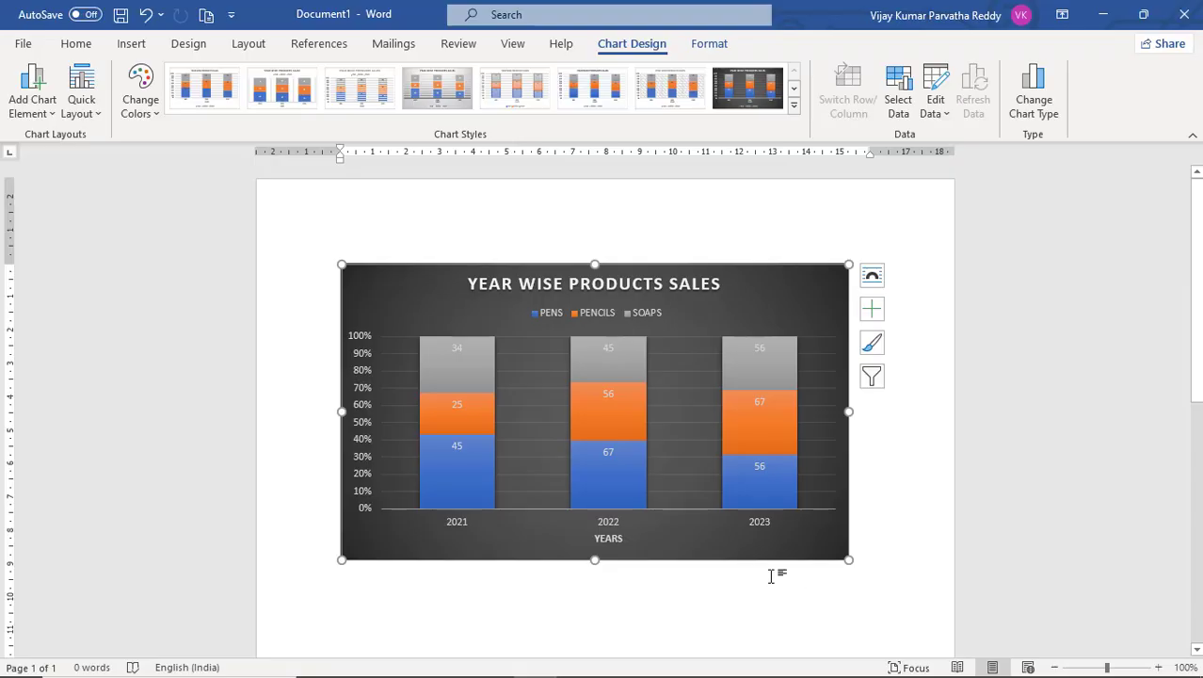
Change the chart type to 3-D Clustered Column and stretch the chart slightly taller.
left_click(1043, 107)
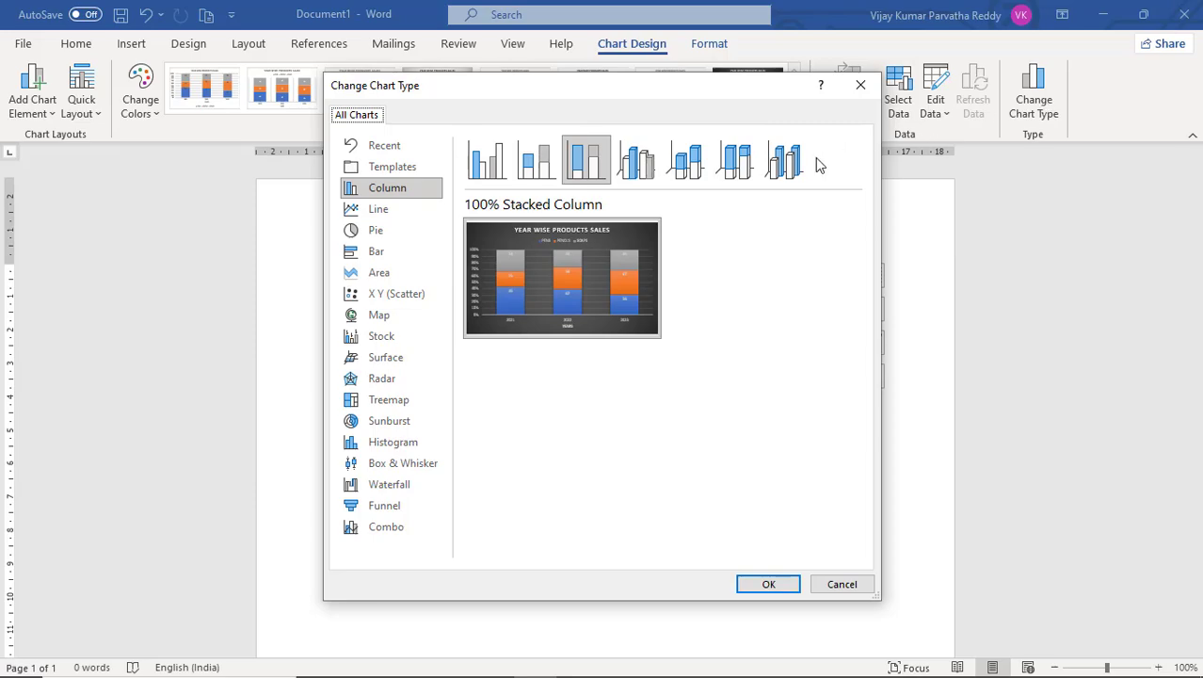
left_click(638, 173)
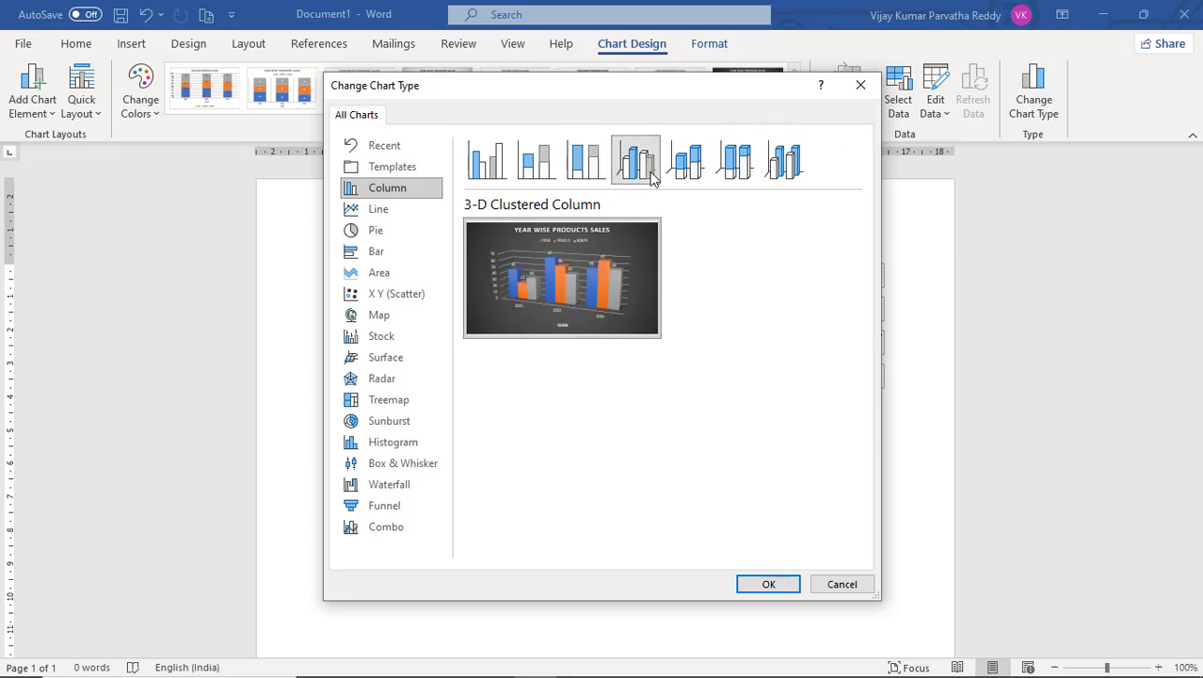
left_click(778, 585)
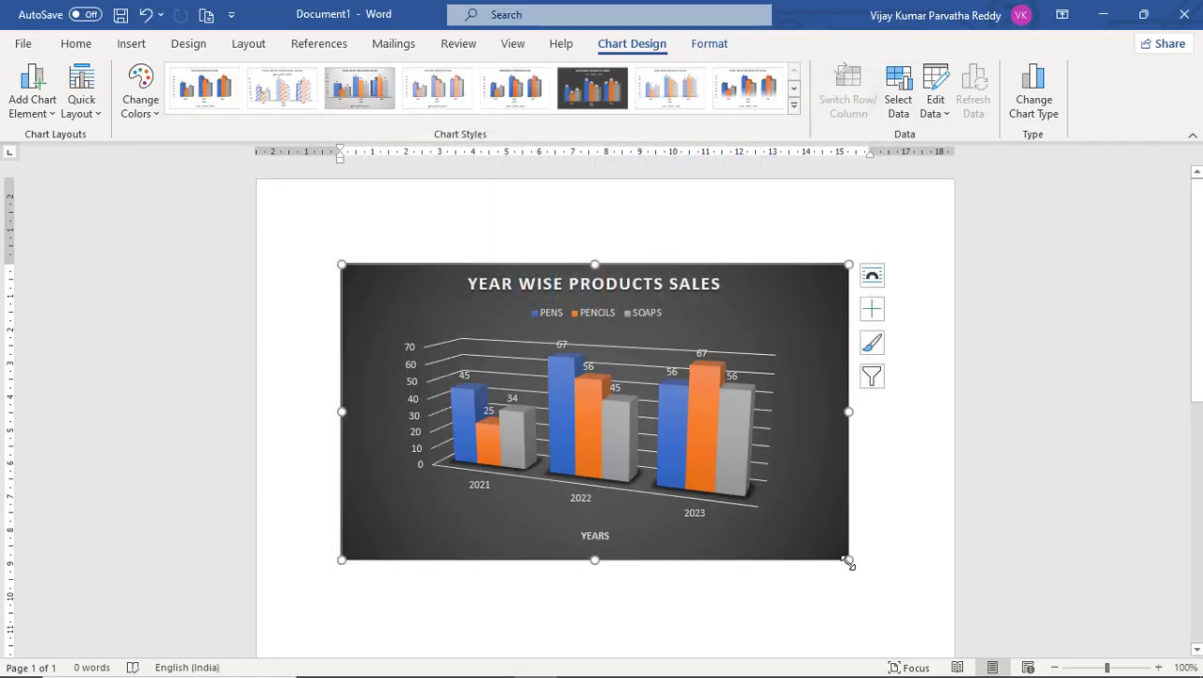
left_click_drag(847, 561, 848, 594)
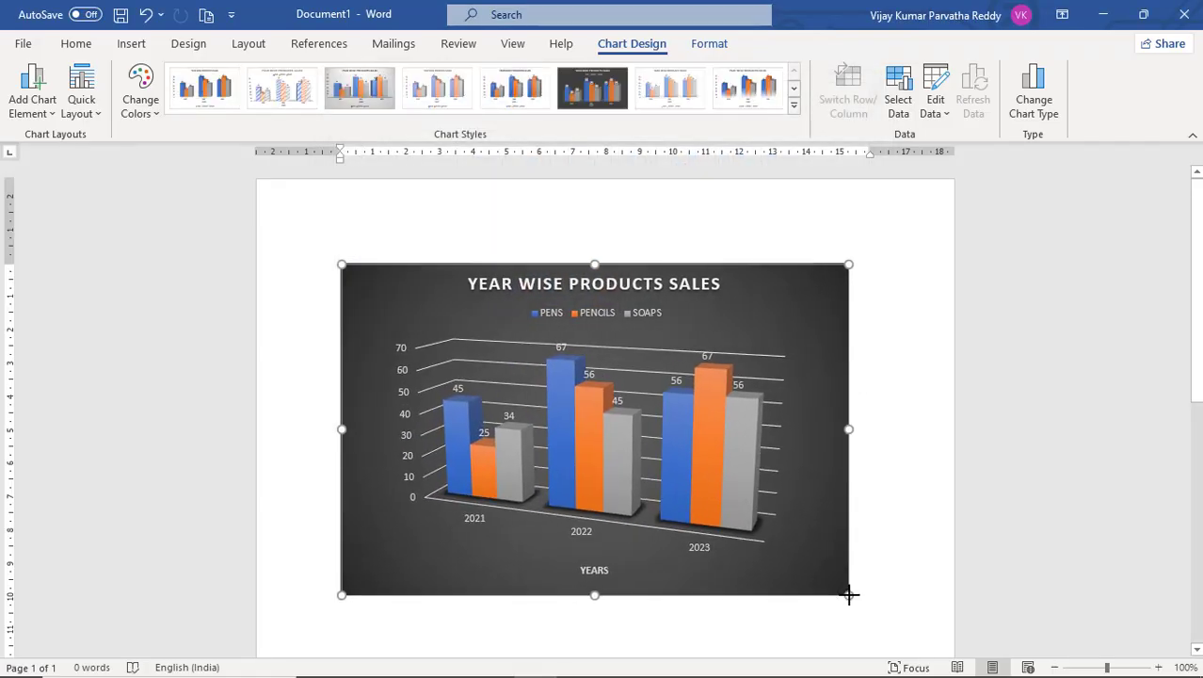
Change the chart type to Clustered Bar.
left_click(1031, 113)
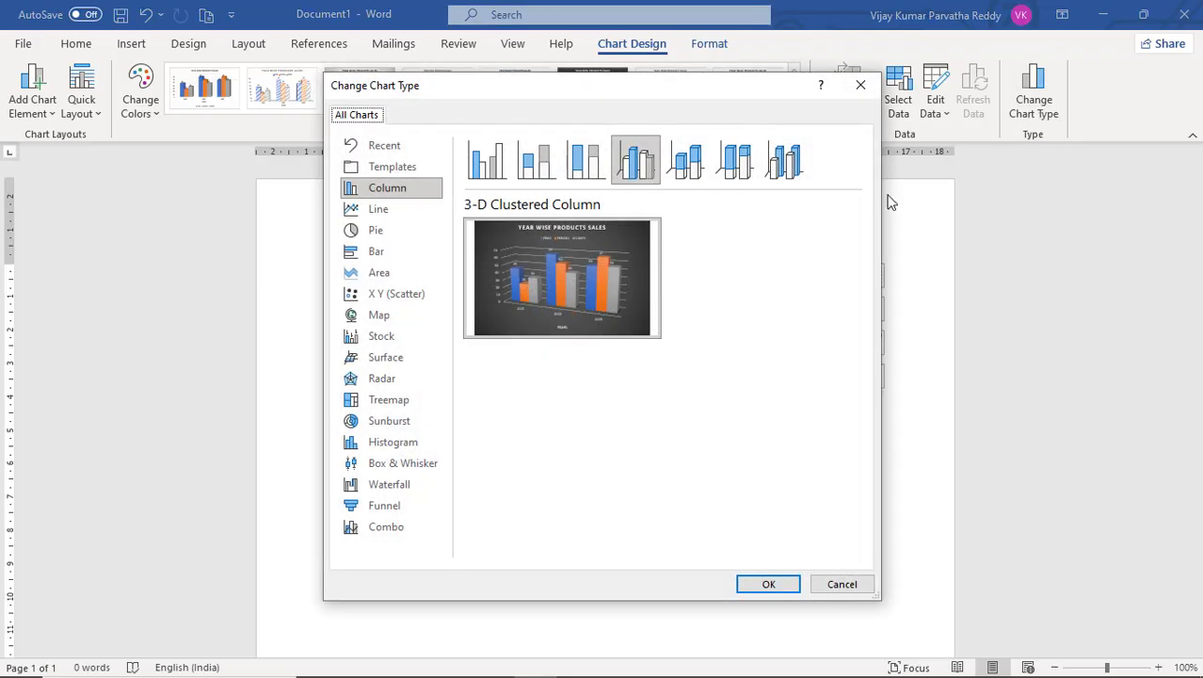
left_click(374, 217)
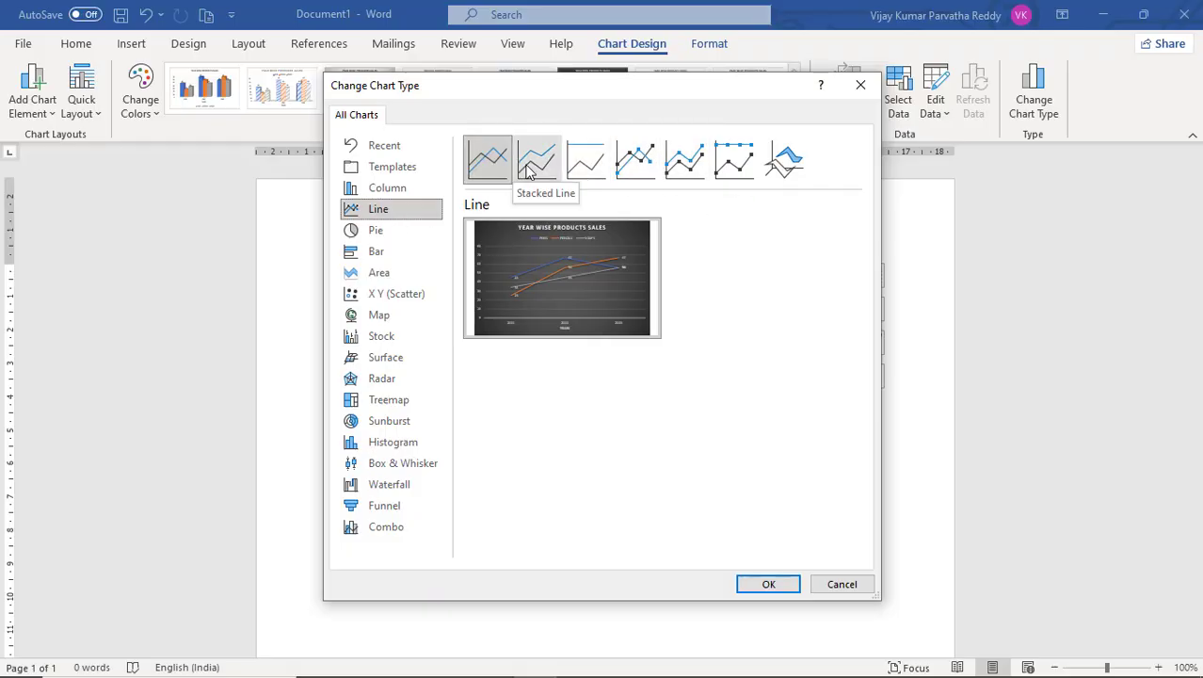
left_click(392, 252)
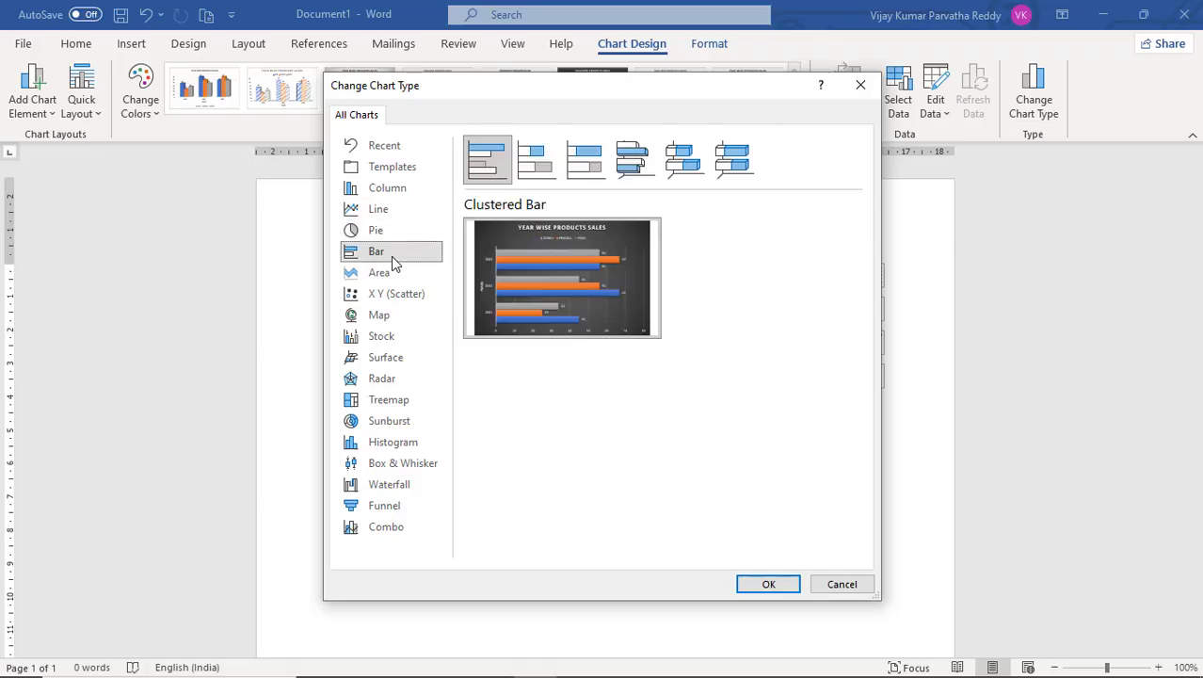
left_click(784, 584)
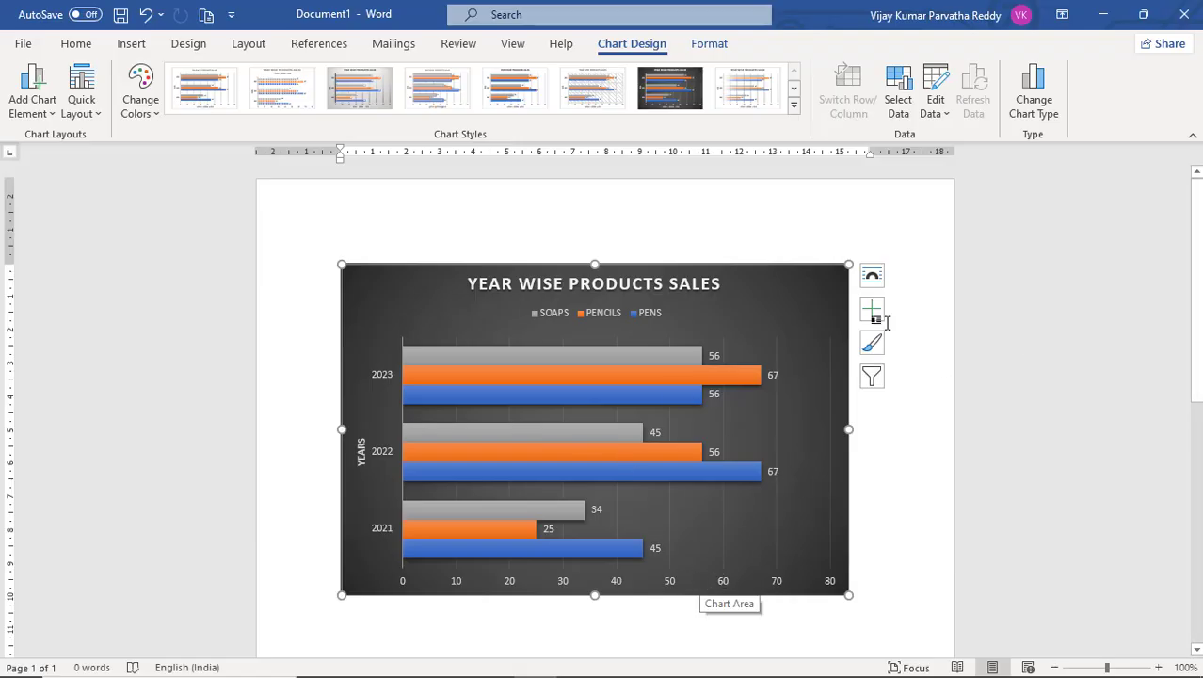
Change the chart type to Pie.
left_click(1040, 111)
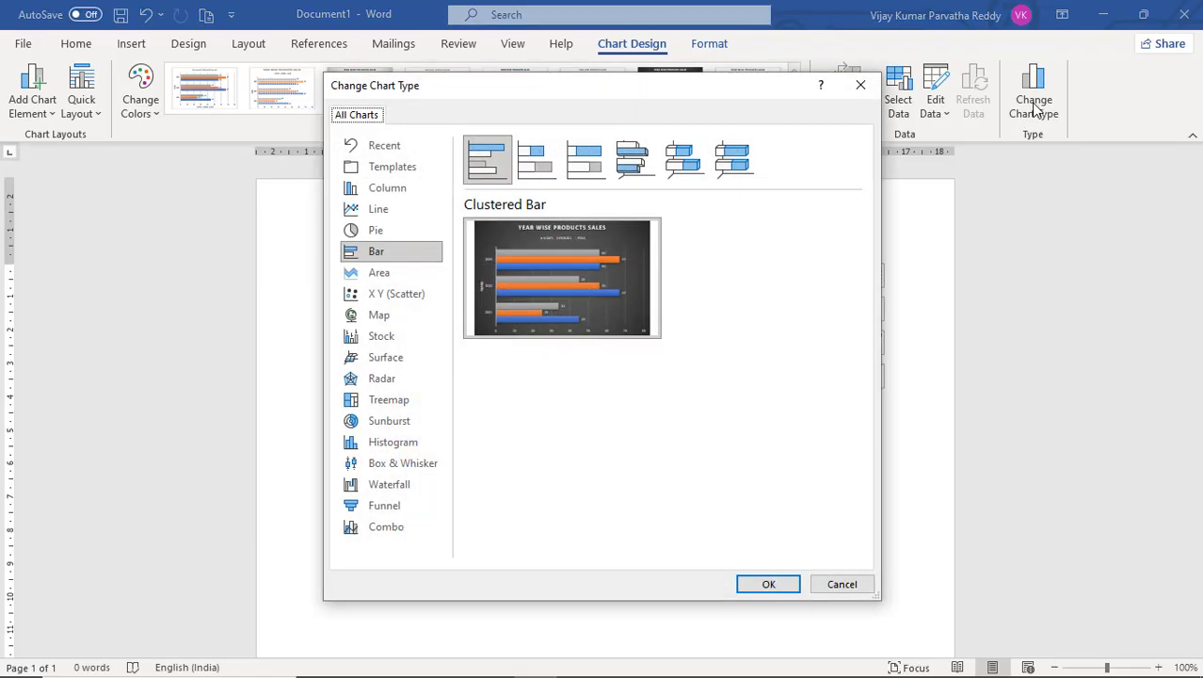
mouse_move(533, 256)
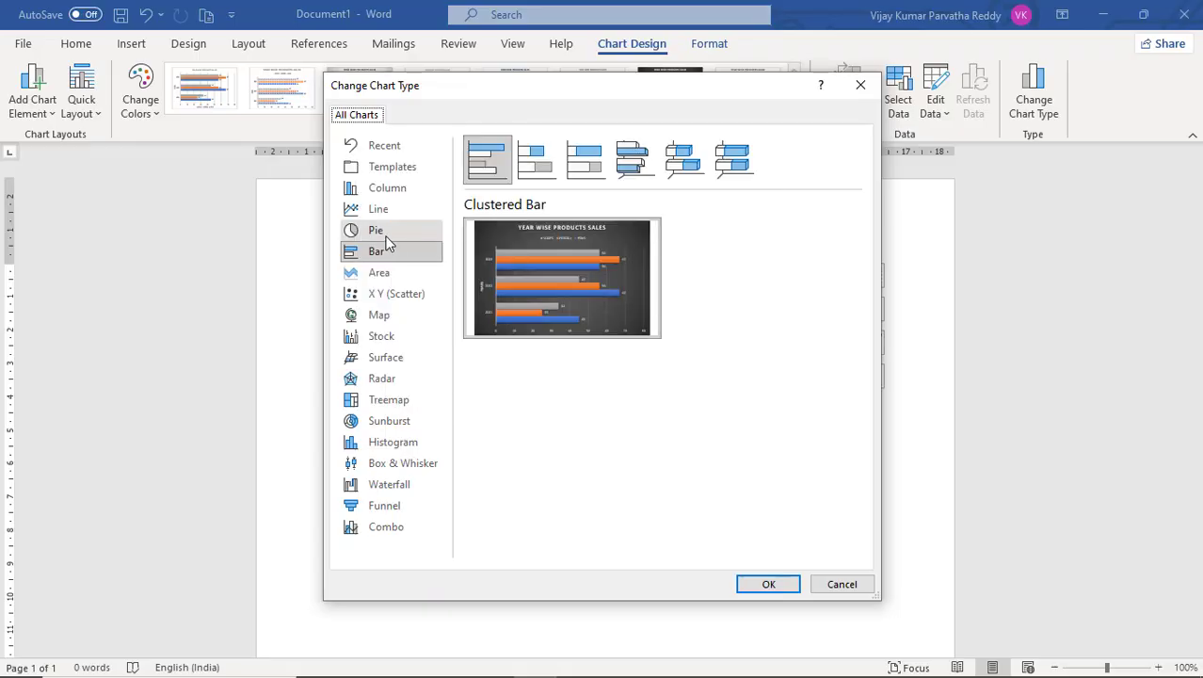
left_click(378, 235)
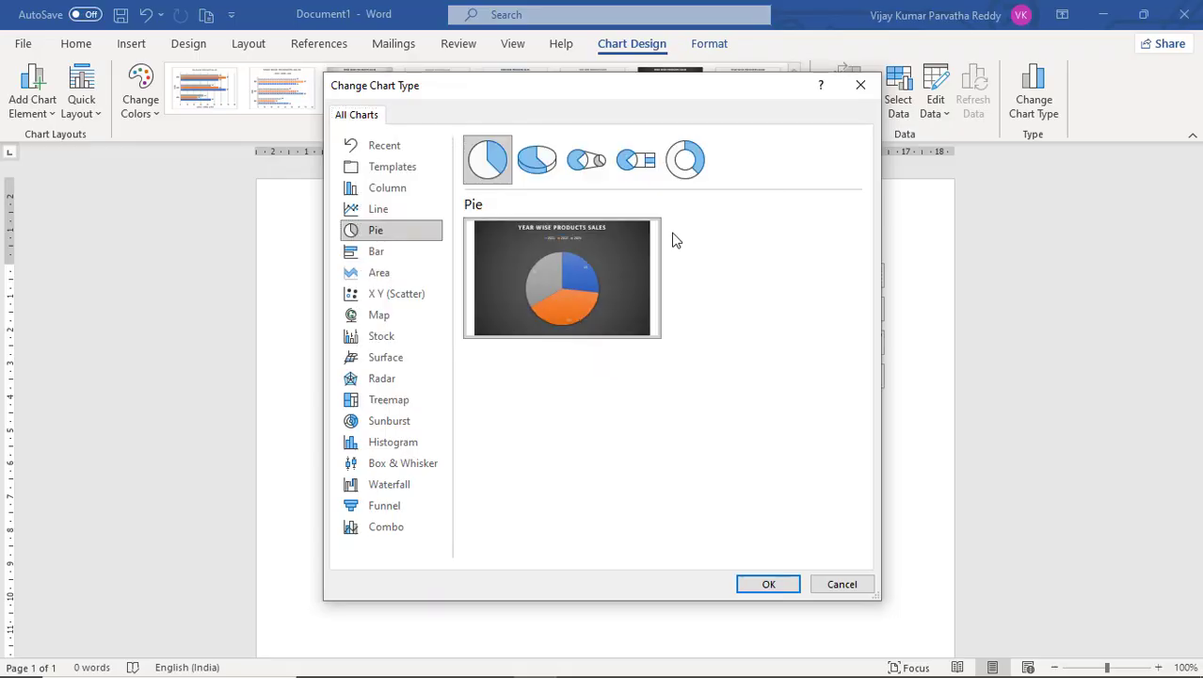
left_click(767, 585)
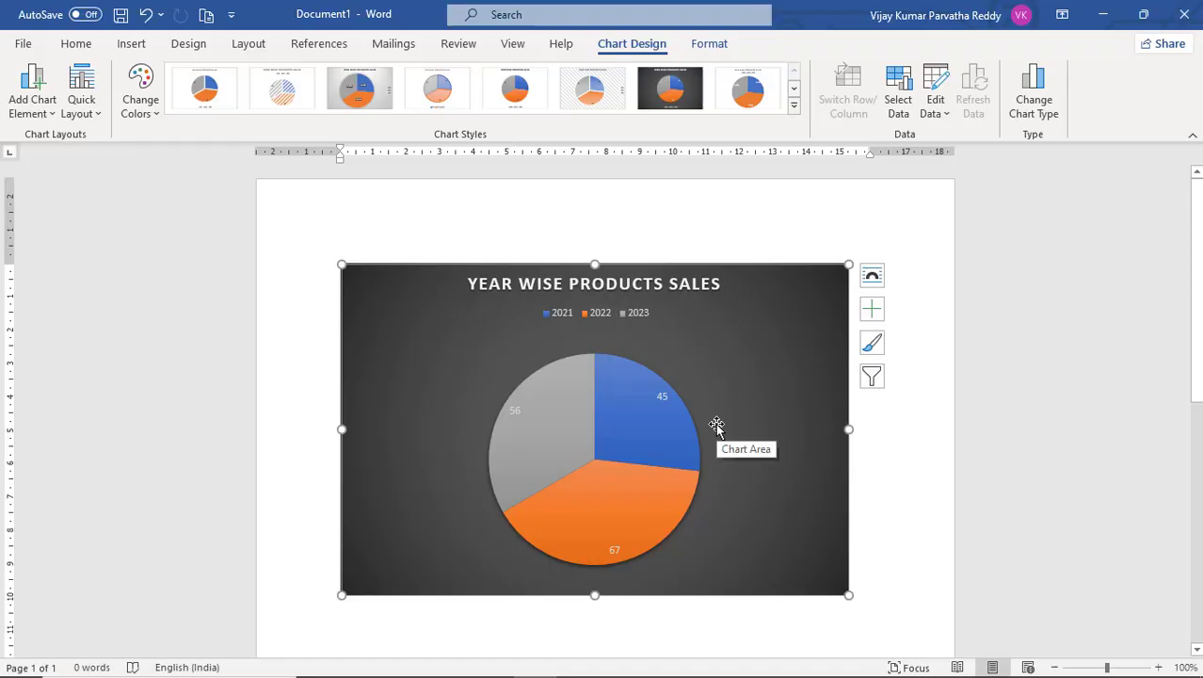
Try several chart styles on the pie chart and apply the grey patterned style with the legend beside the pie.
left_click(599, 97)
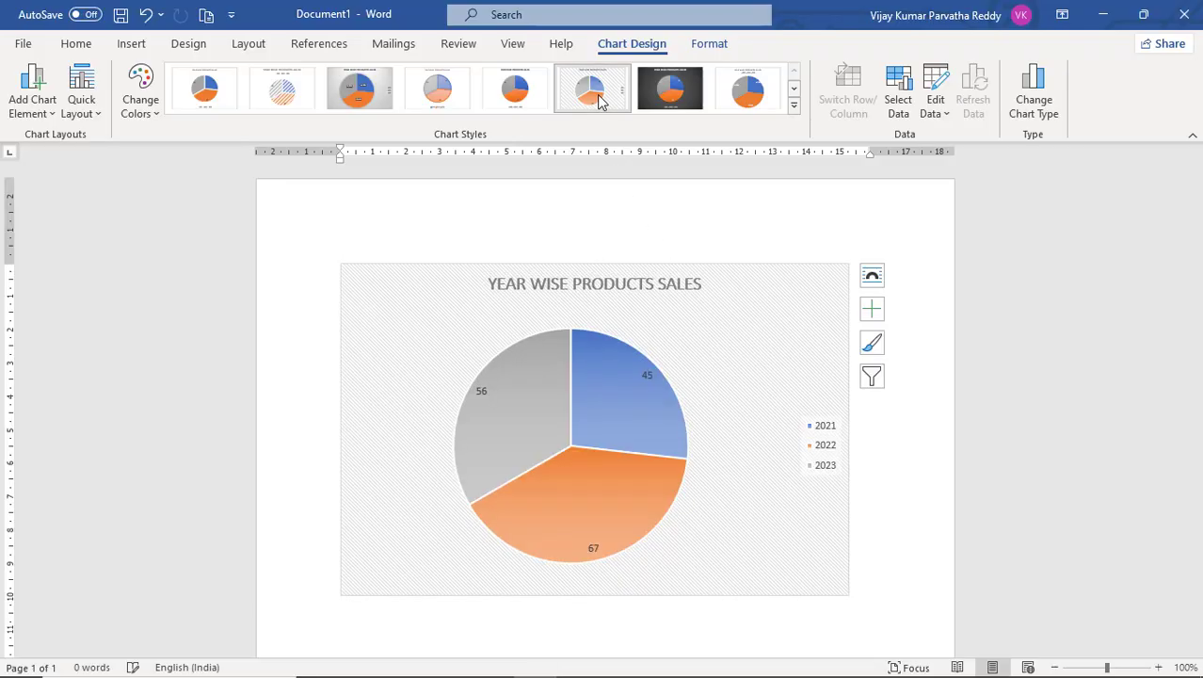
left_click(793, 89)
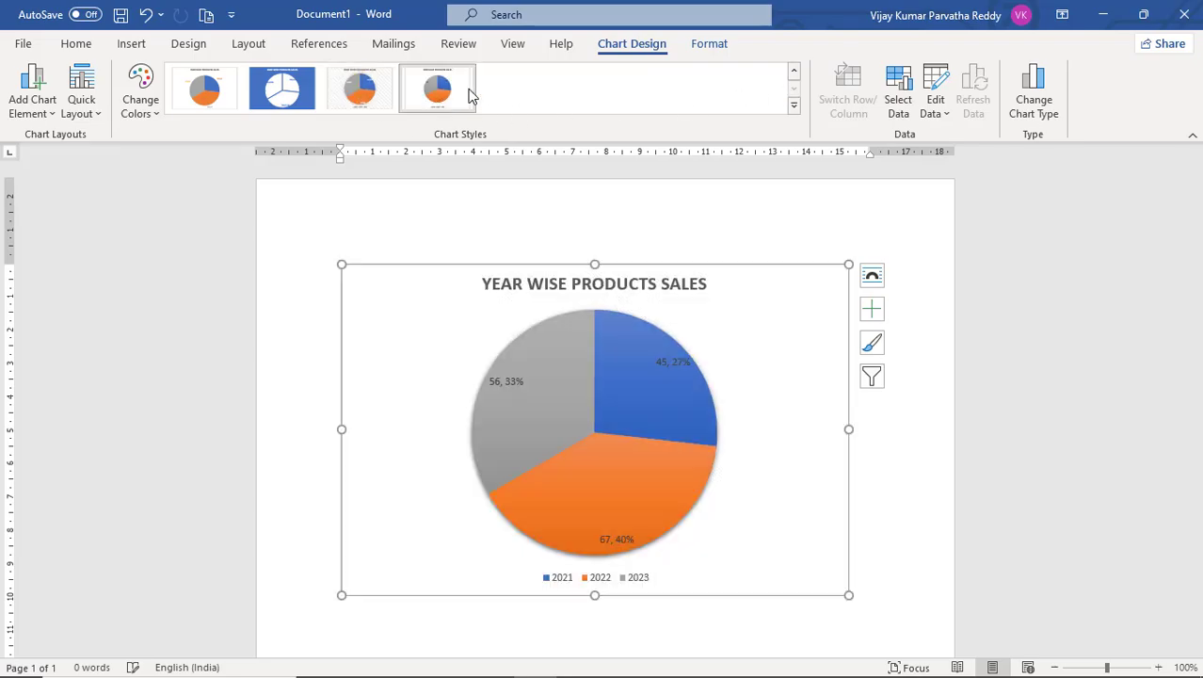
left_click(208, 103)
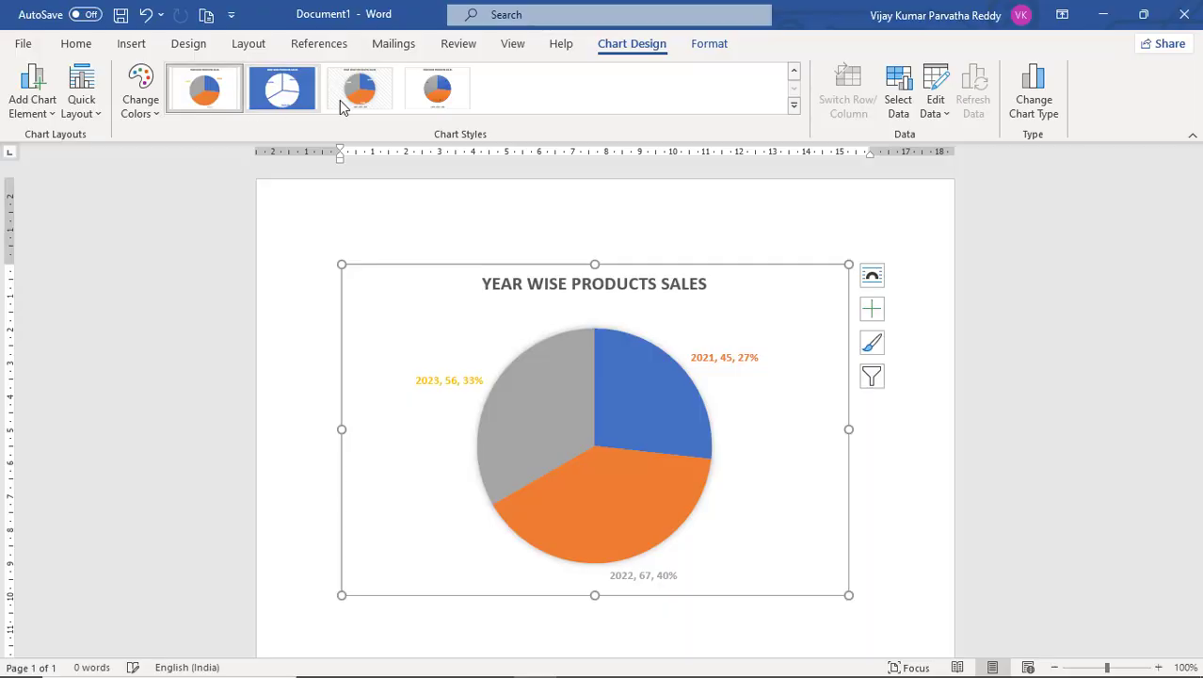
left_click(437, 90)
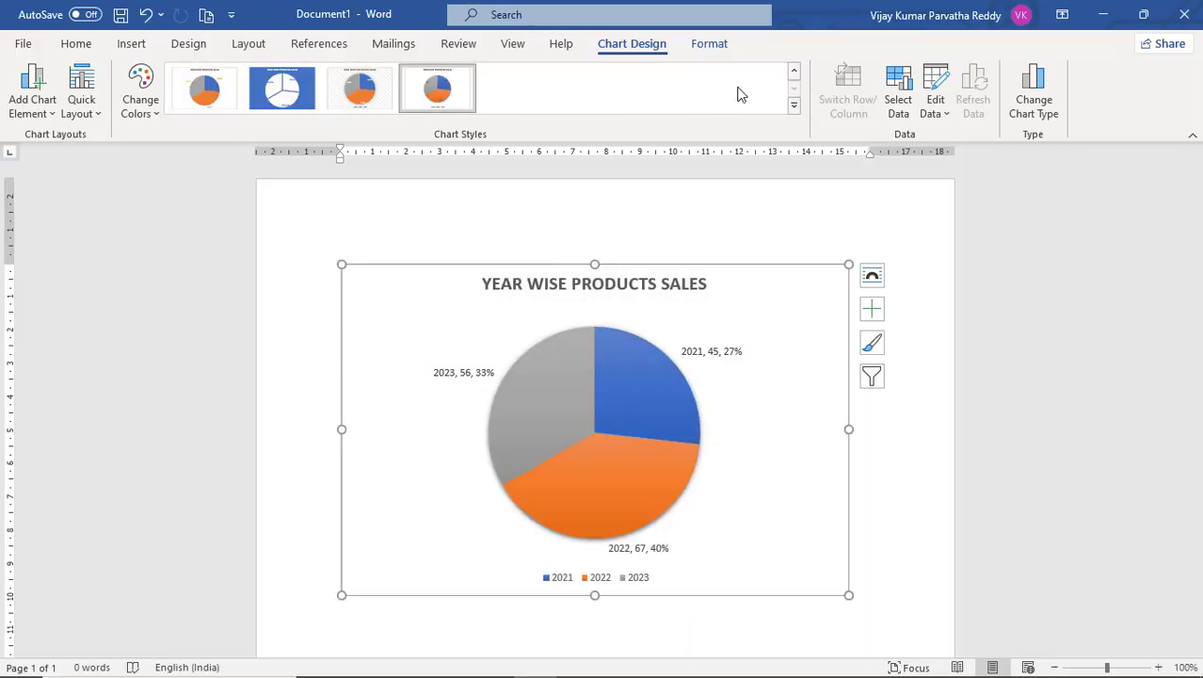
left_click(793, 73)
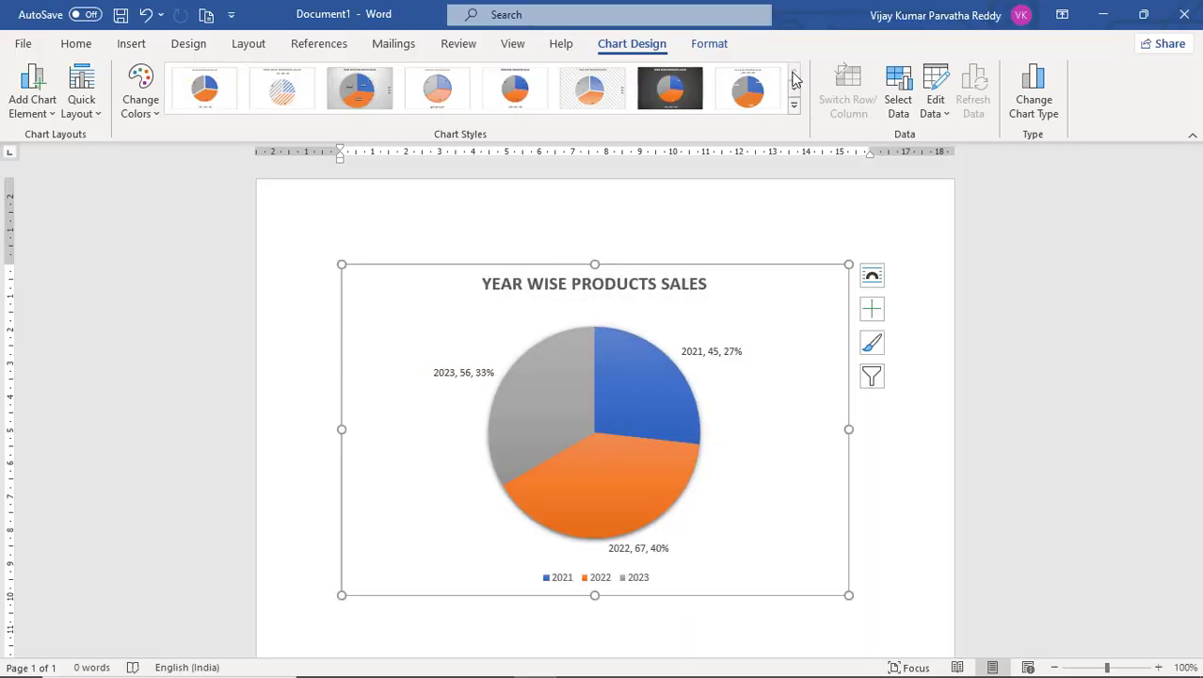
left_click(593, 89)
left_click(765, 236)
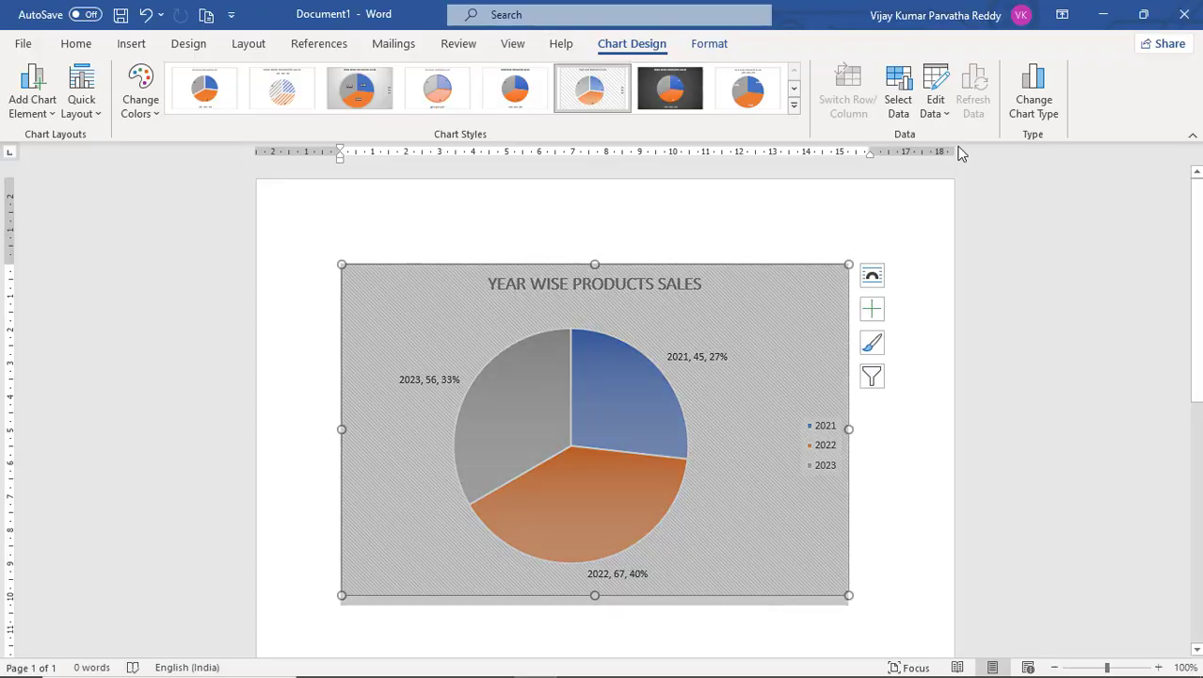
Change the chart type to Funnel.
left_click(1027, 110)
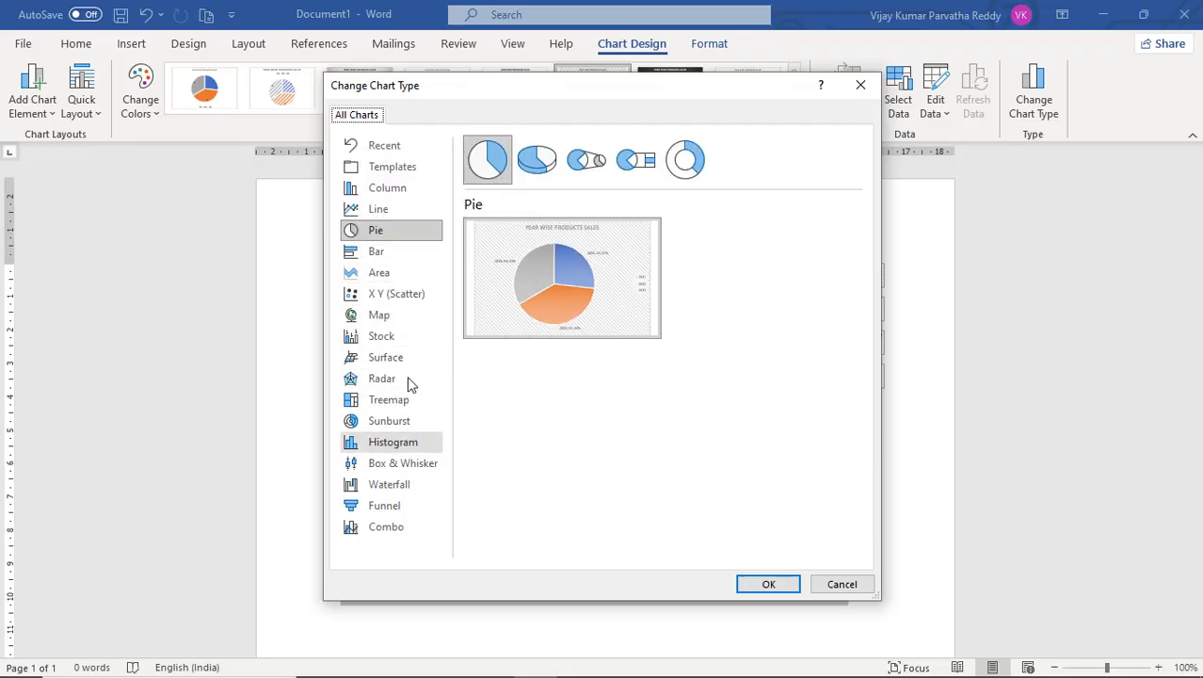
left_click(404, 507)
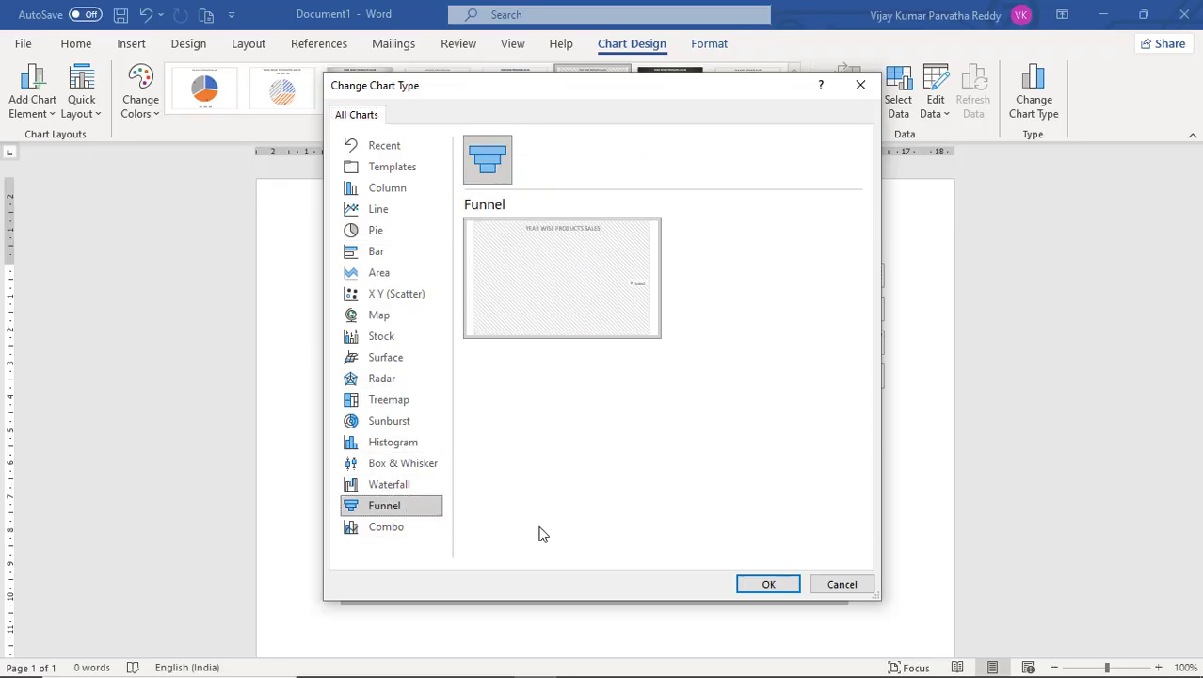
left_click(768, 584)
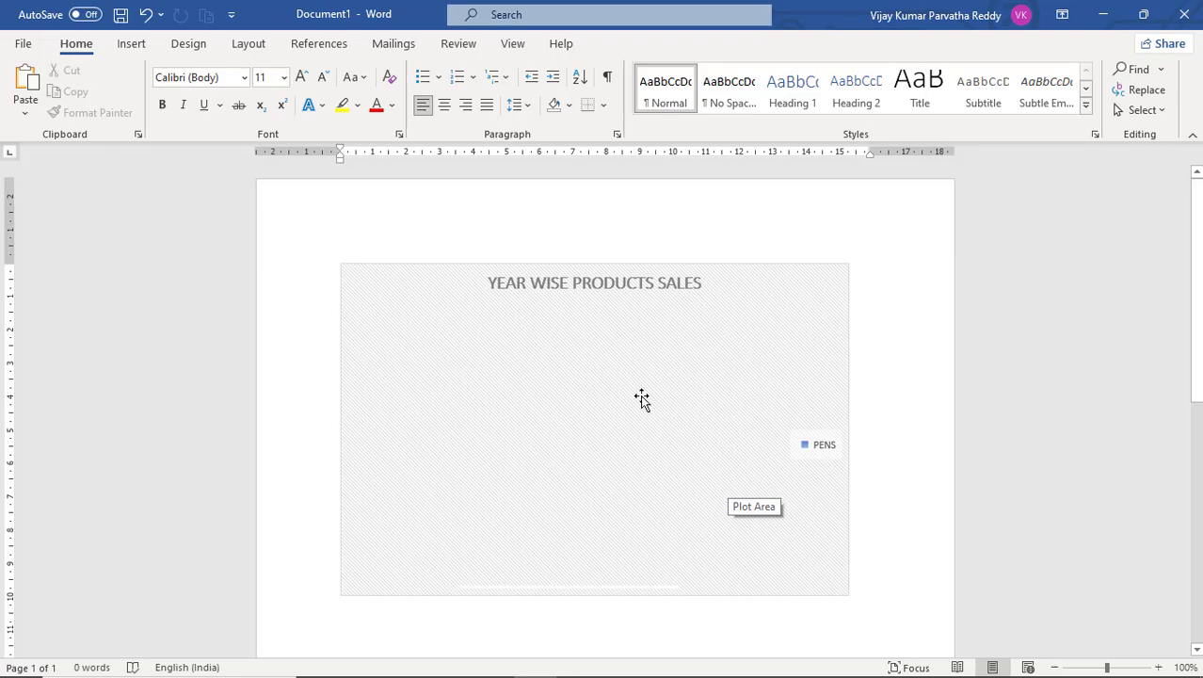
Change the chart type back to Clustered Column.
left_click(610, 341)
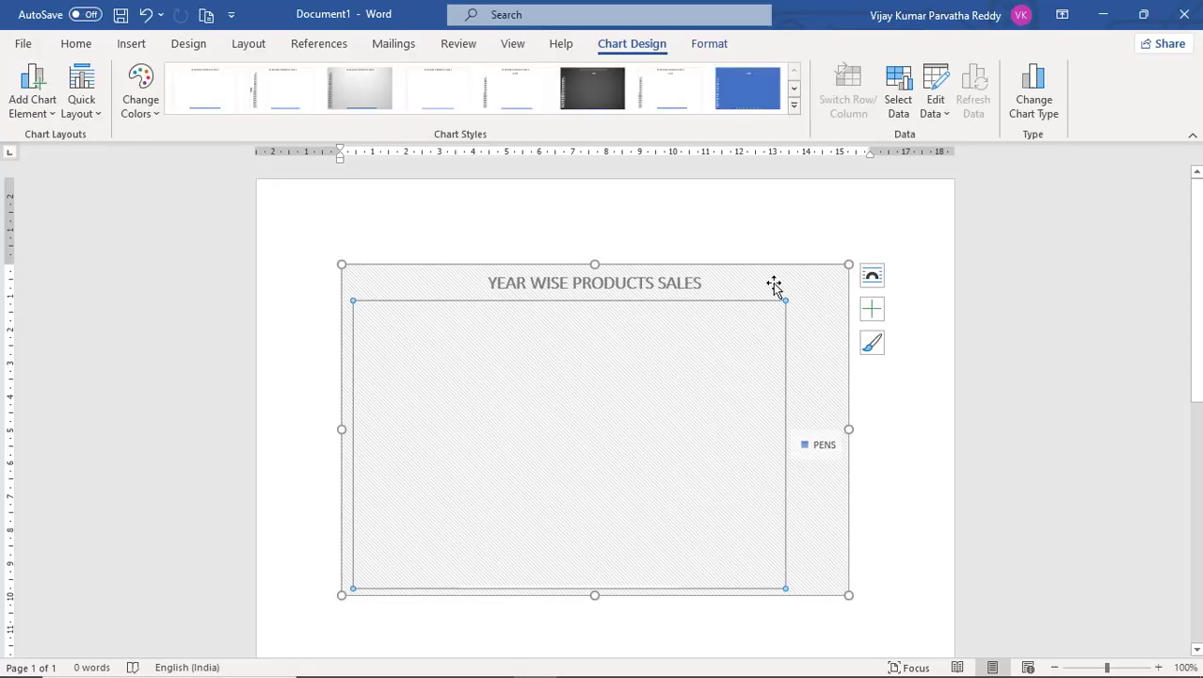
left_click(1034, 106)
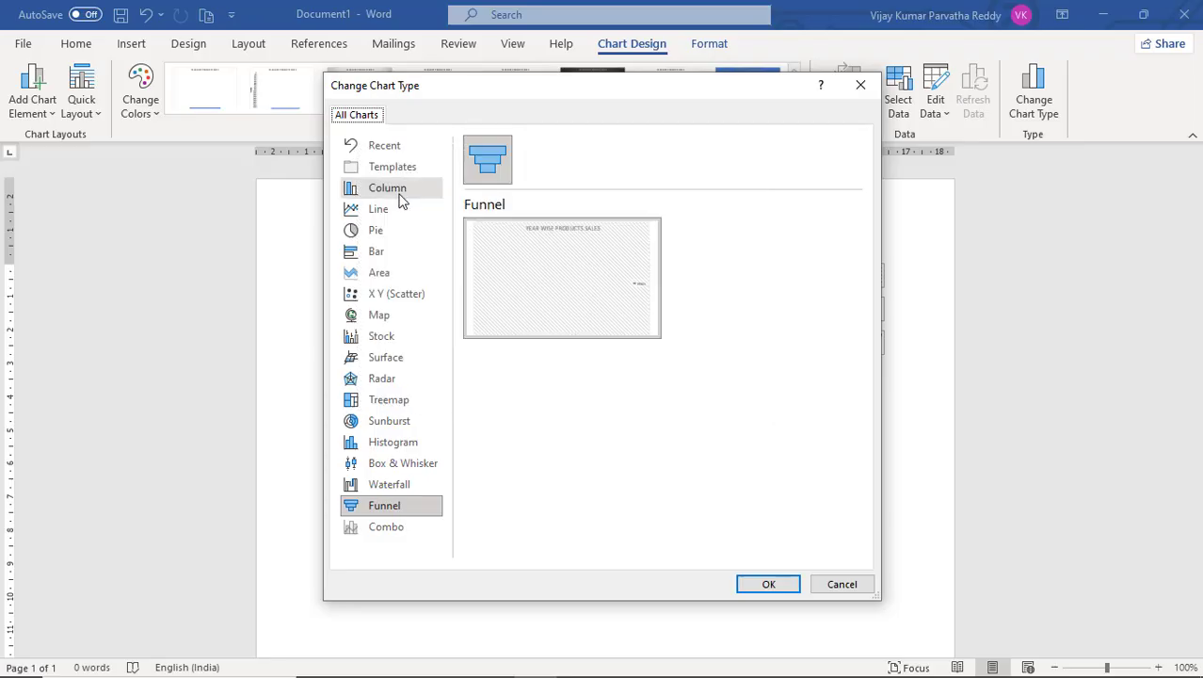
left_click(401, 192)
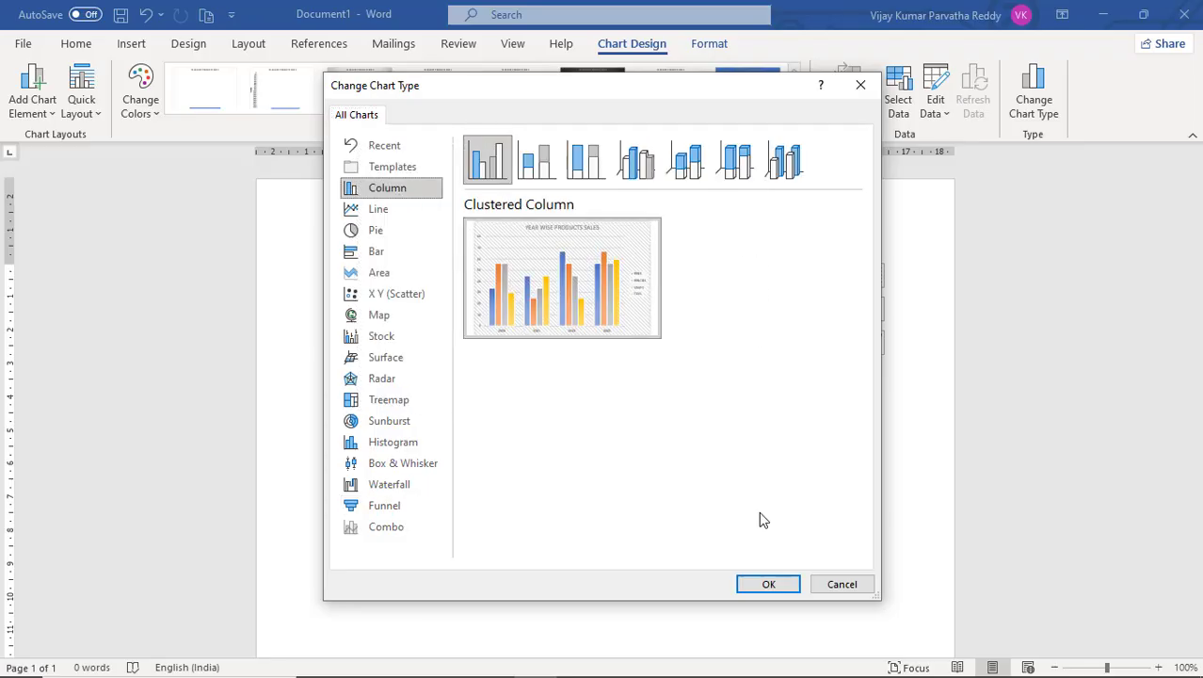
left_click(767, 584)
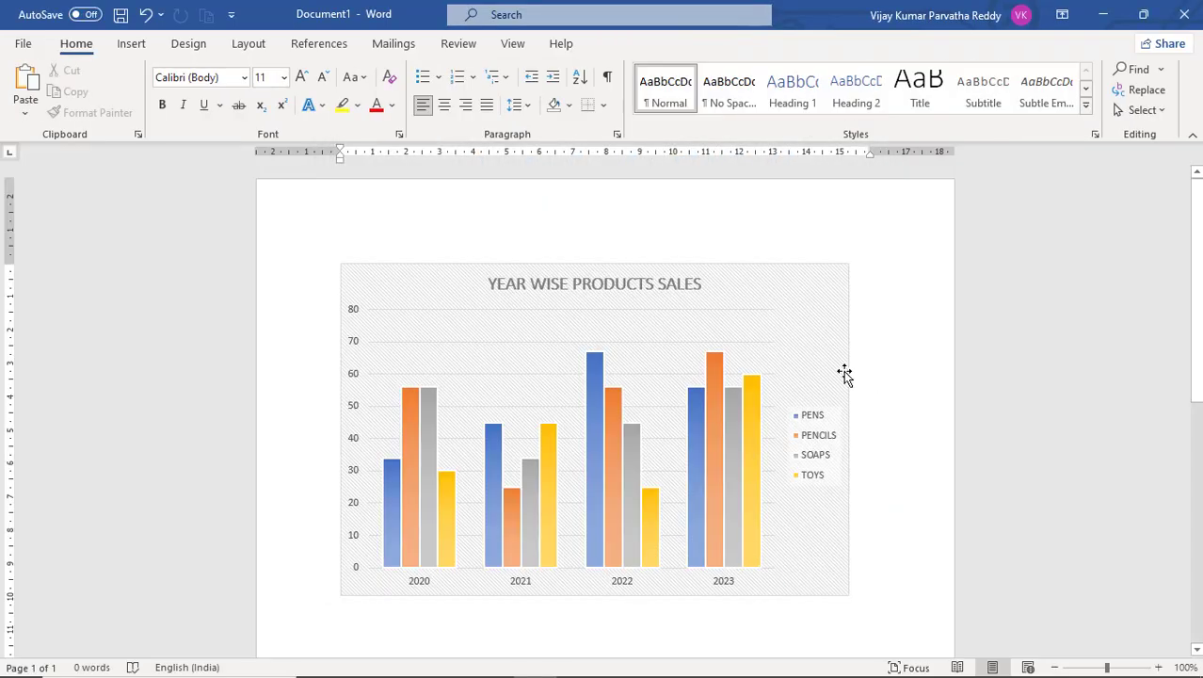
Open the chart's data sheet to review the yearly product values, then close it.
left_click(743, 284)
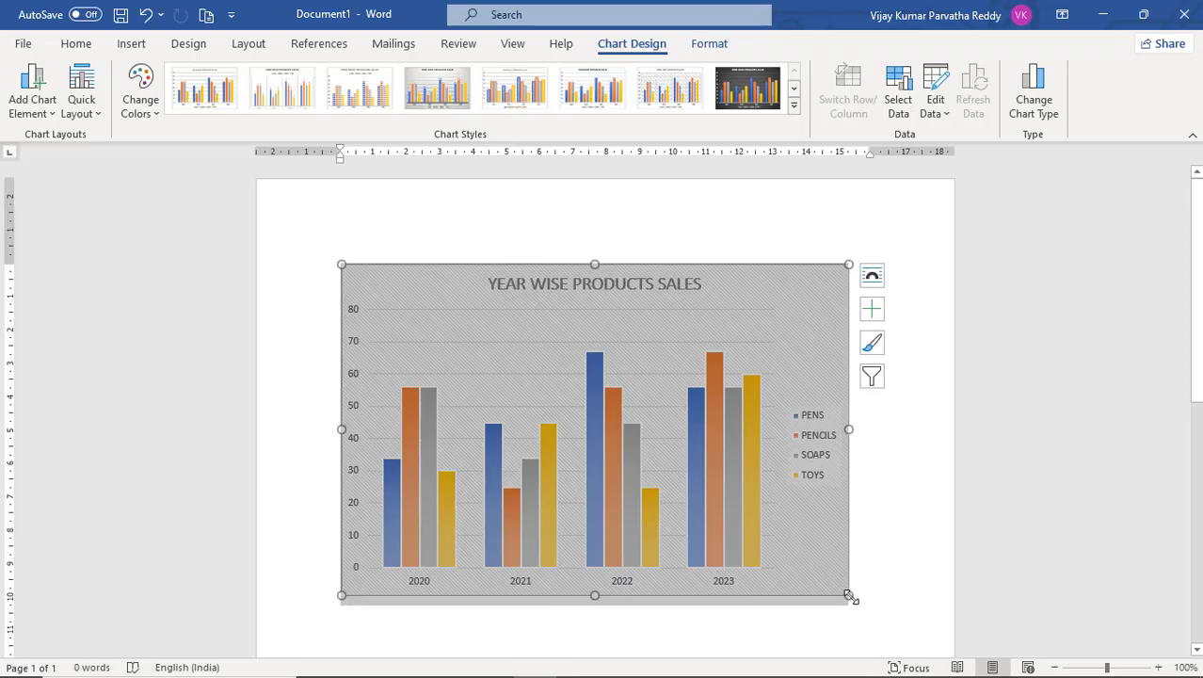
left_click(939, 95)
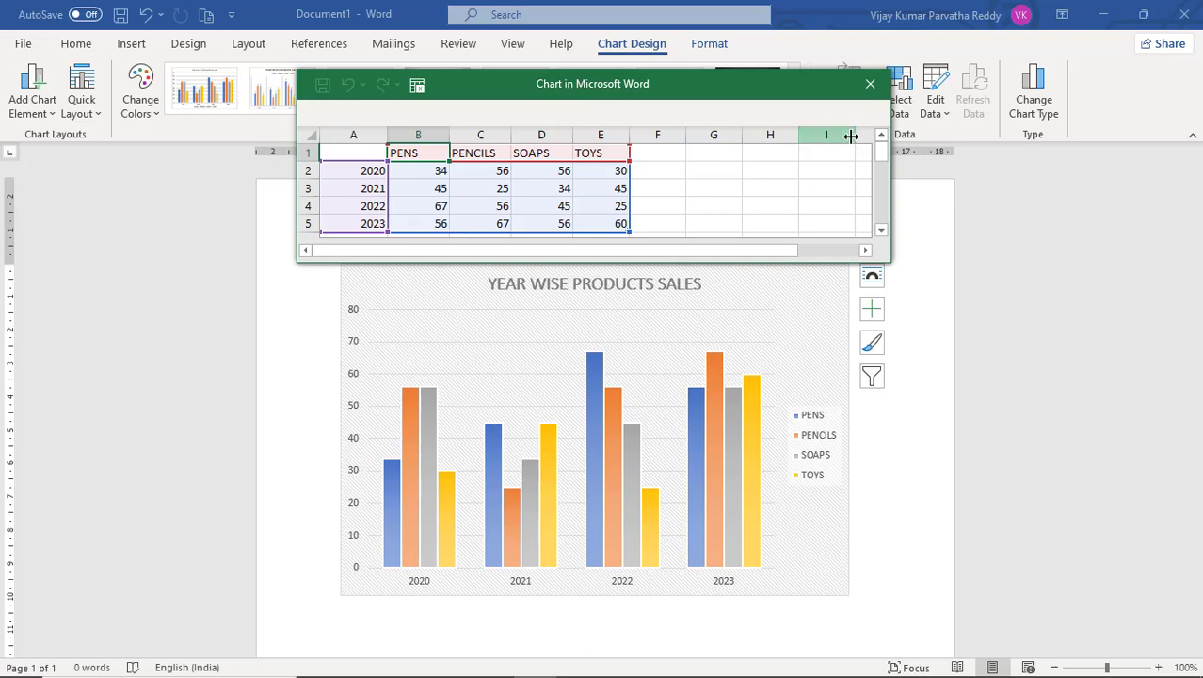
left_click(870, 86)
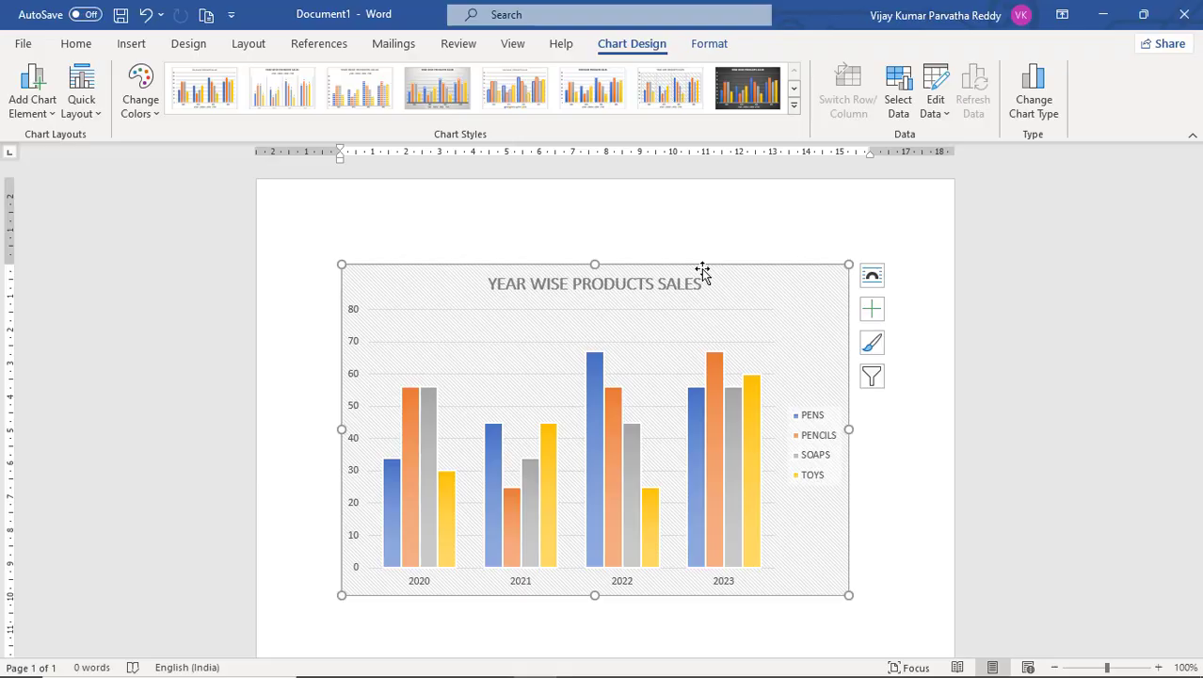
Delete the chart from the document.
key("Delete")
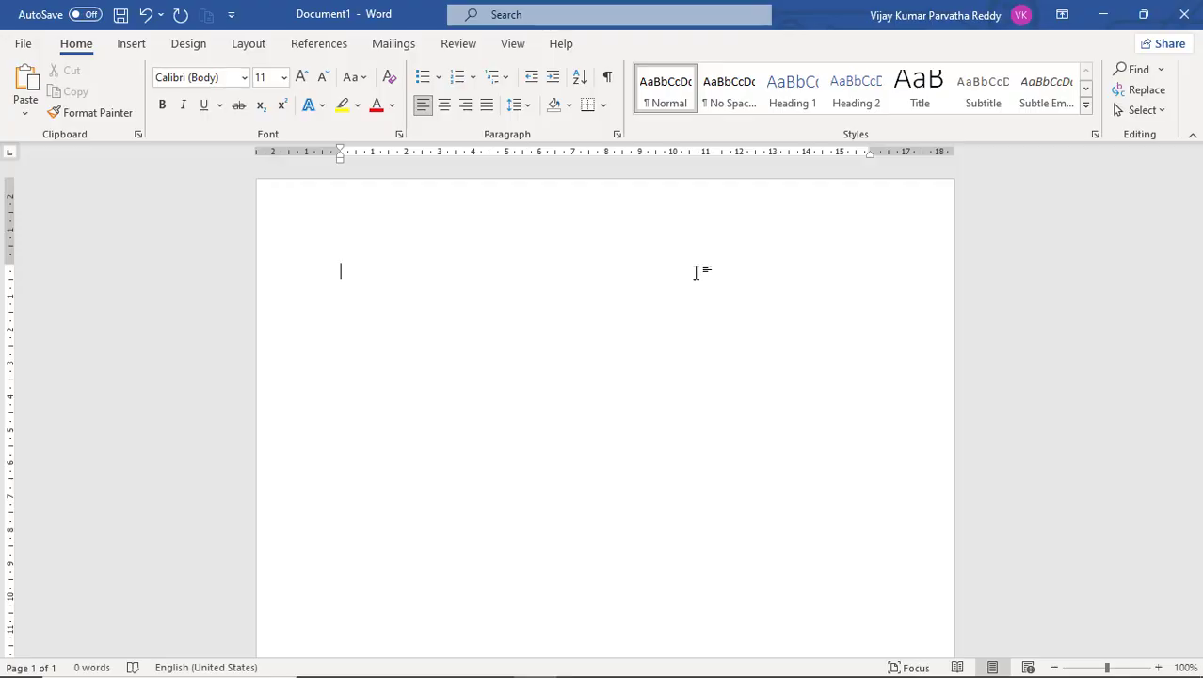
left_click(133, 45)
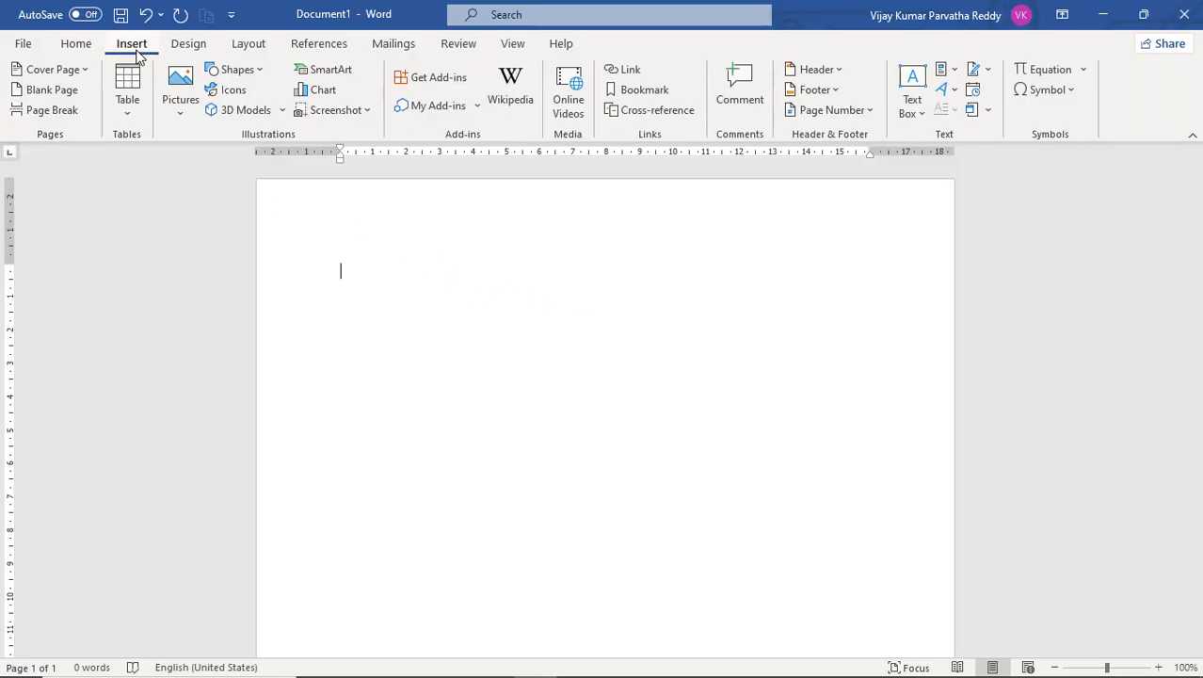